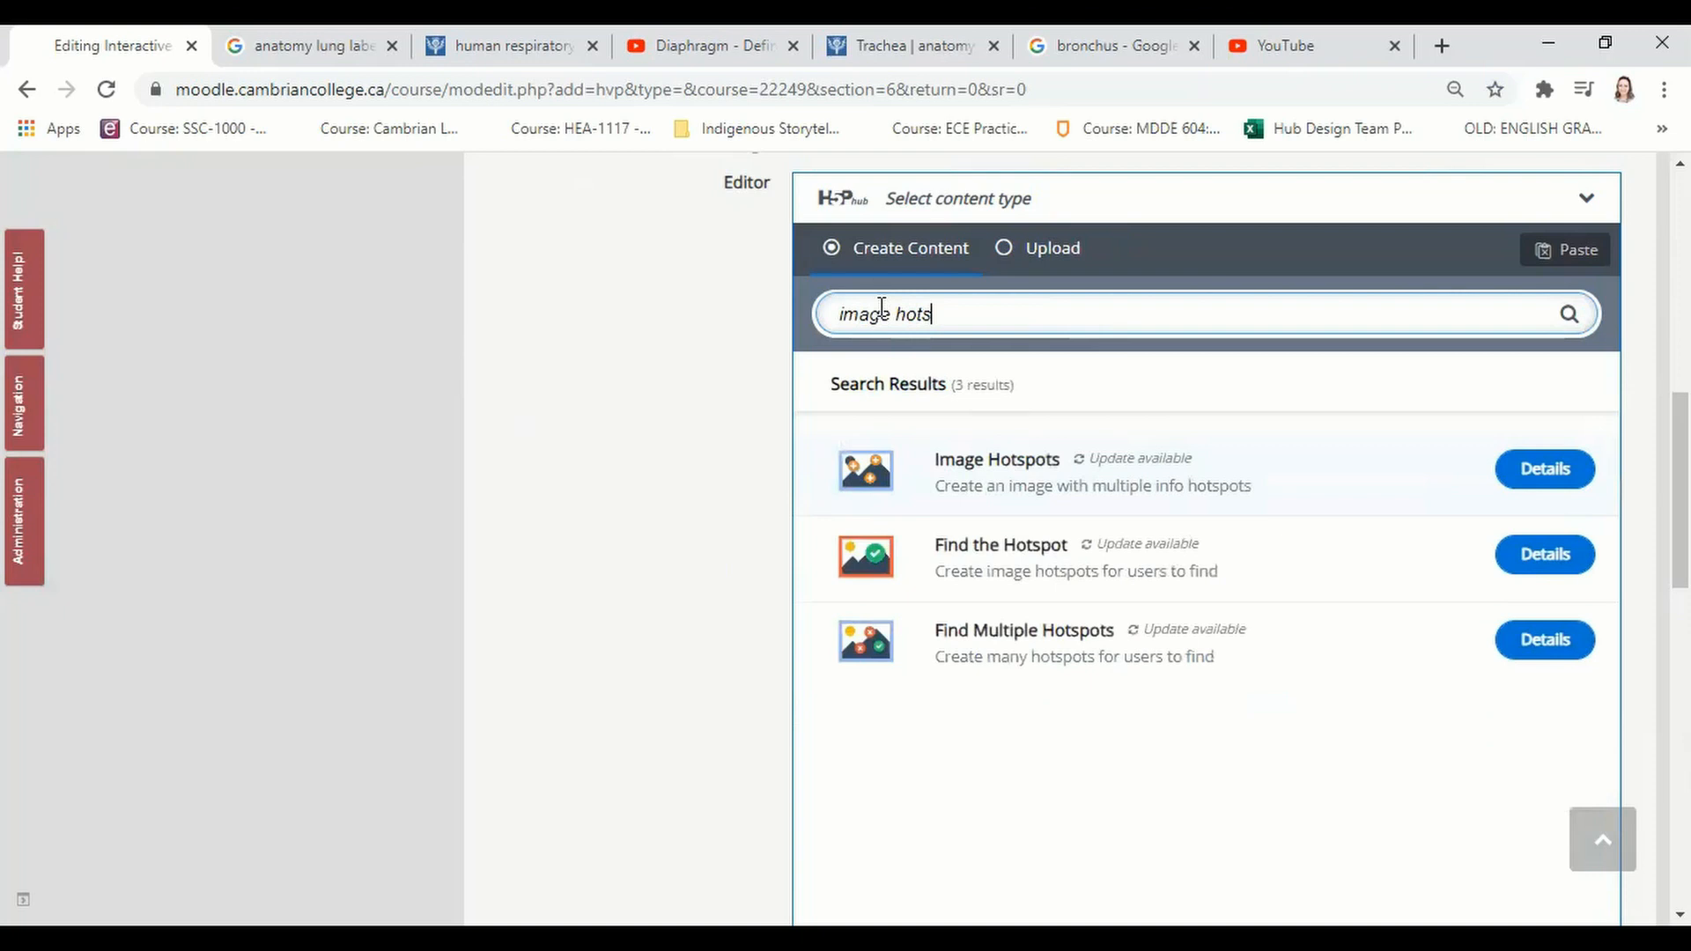
- Search the content types for "image hotspots" and choose Image Hotspots for the new activity
{"action": "type", "text": "pots"}
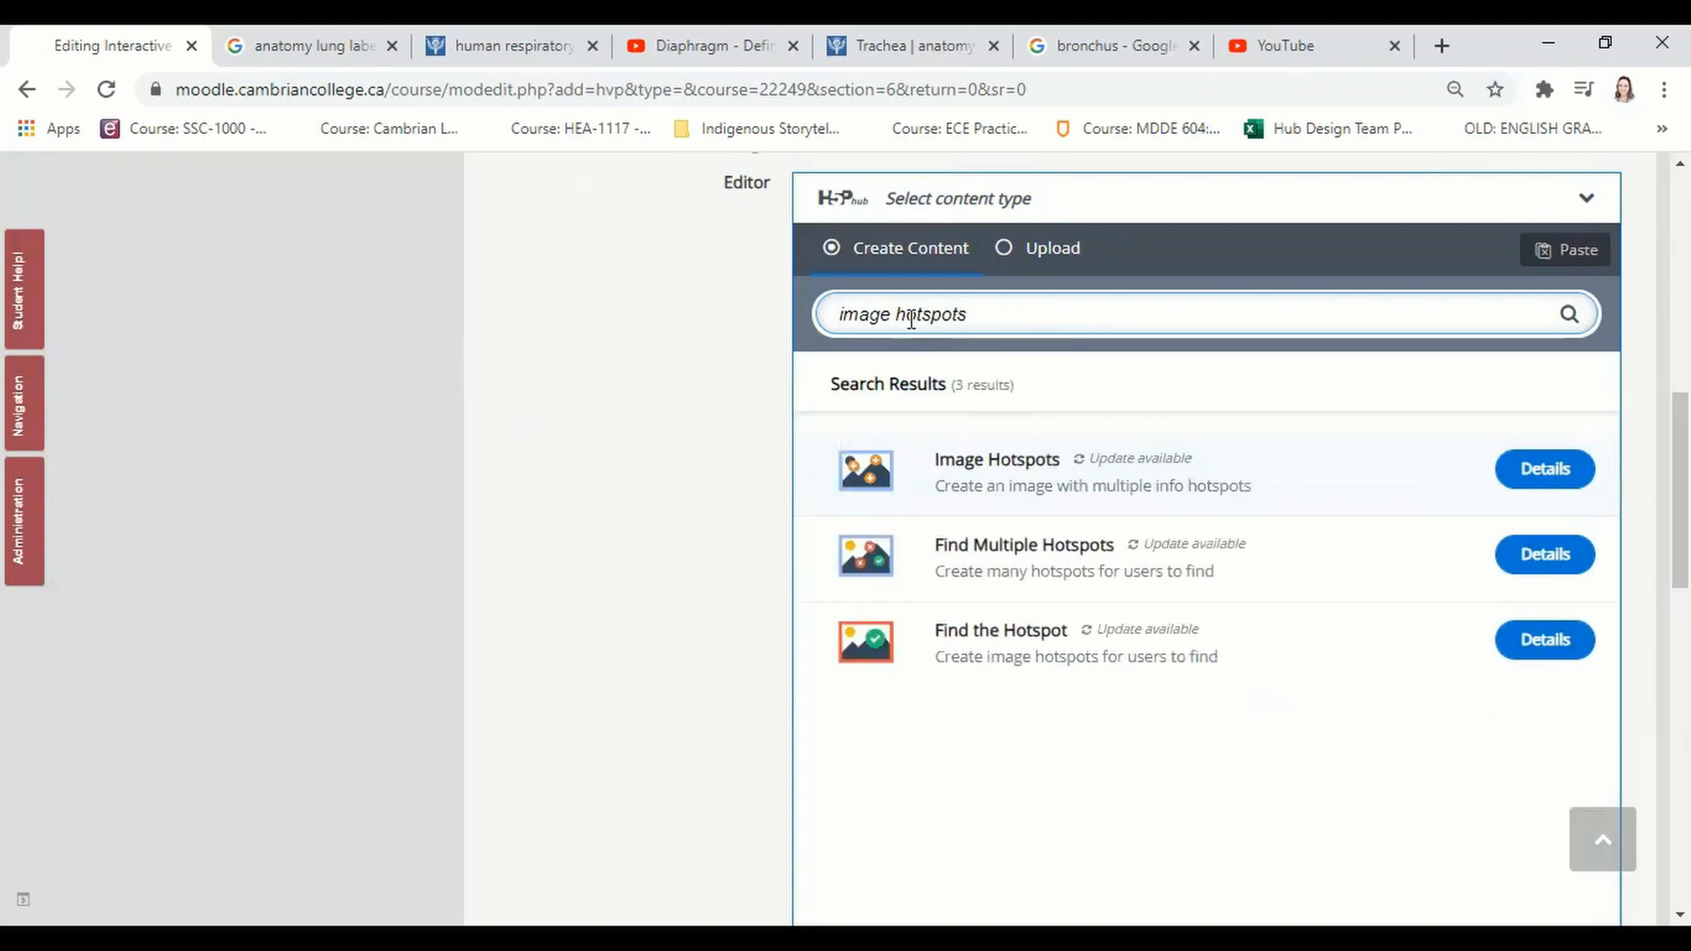
{"action": "left_click", "coordinate": [980, 475]}
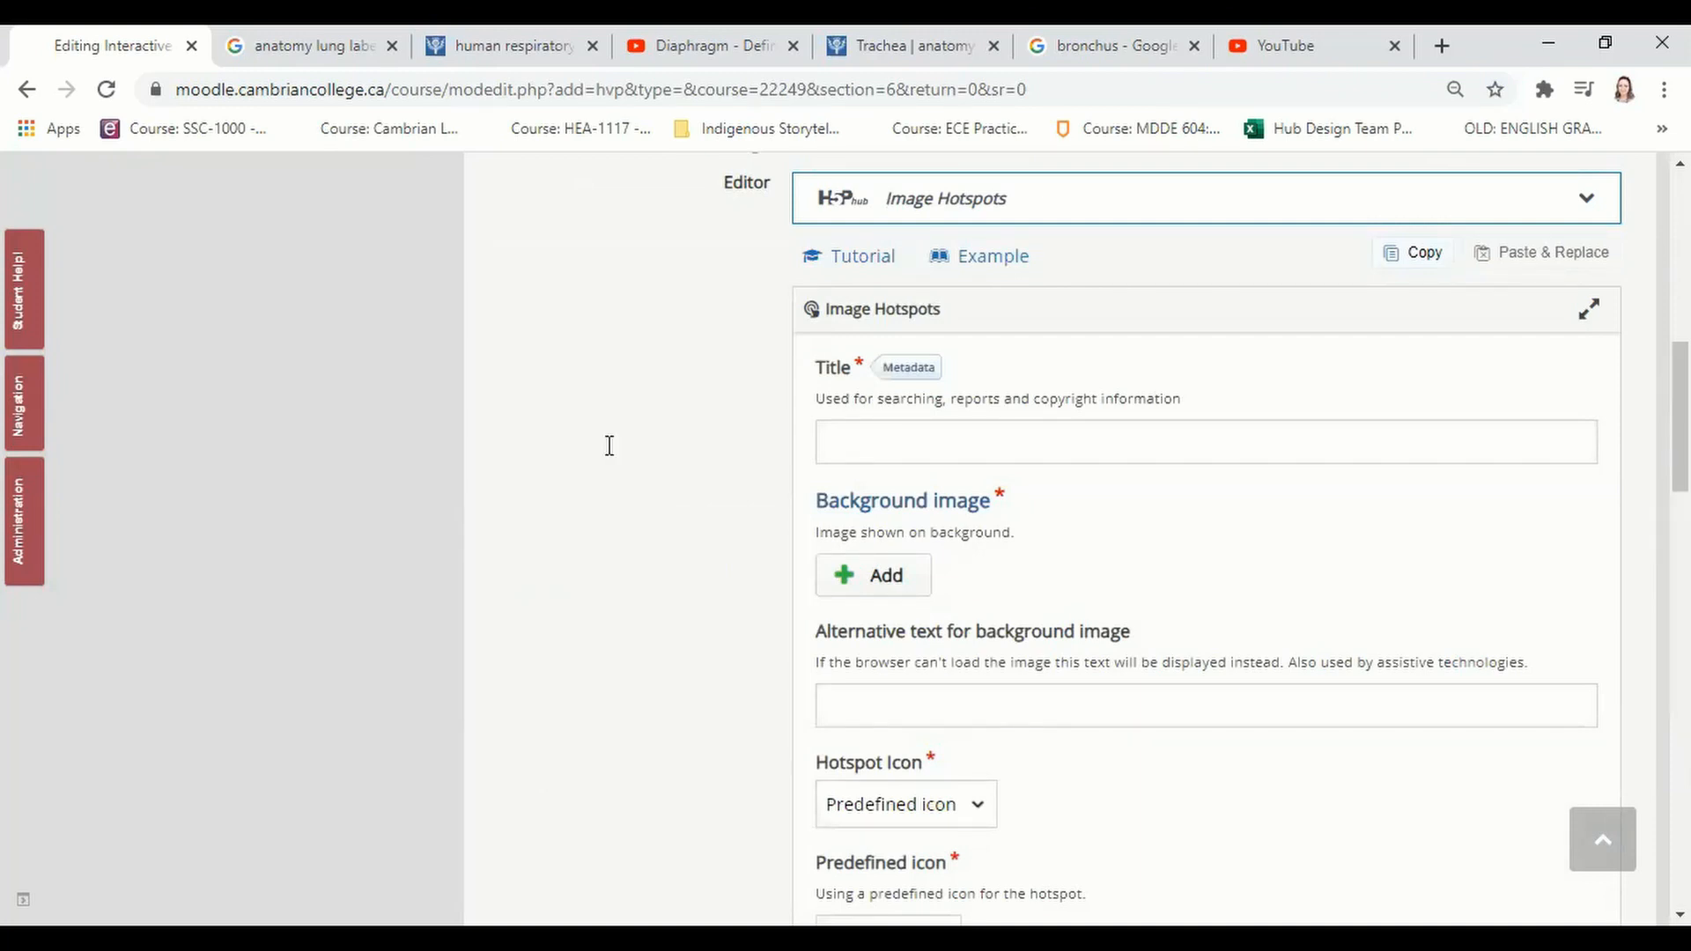
- Title the activity "Lung Anatomy" and add site-bronchioles-lungs-oxygen-respiration-process-carbon from the Desktop as its background image
{"action": "type", "text": "Lung Anatomy"}
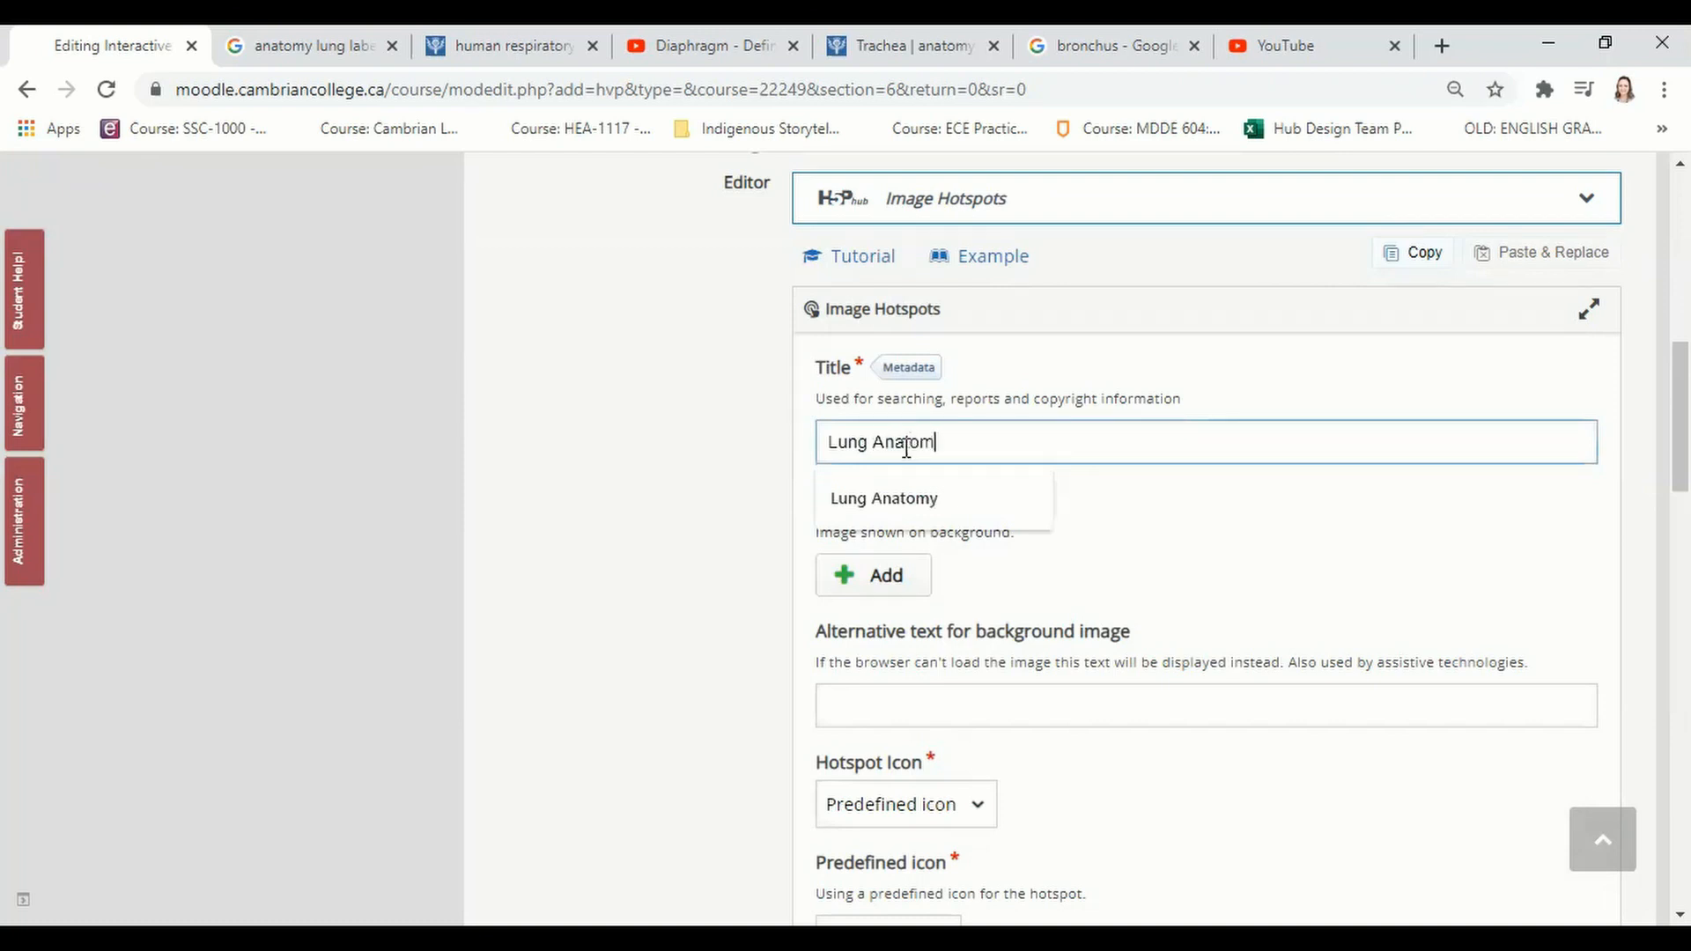
{"action": "left_click", "coordinate": [872, 597]}
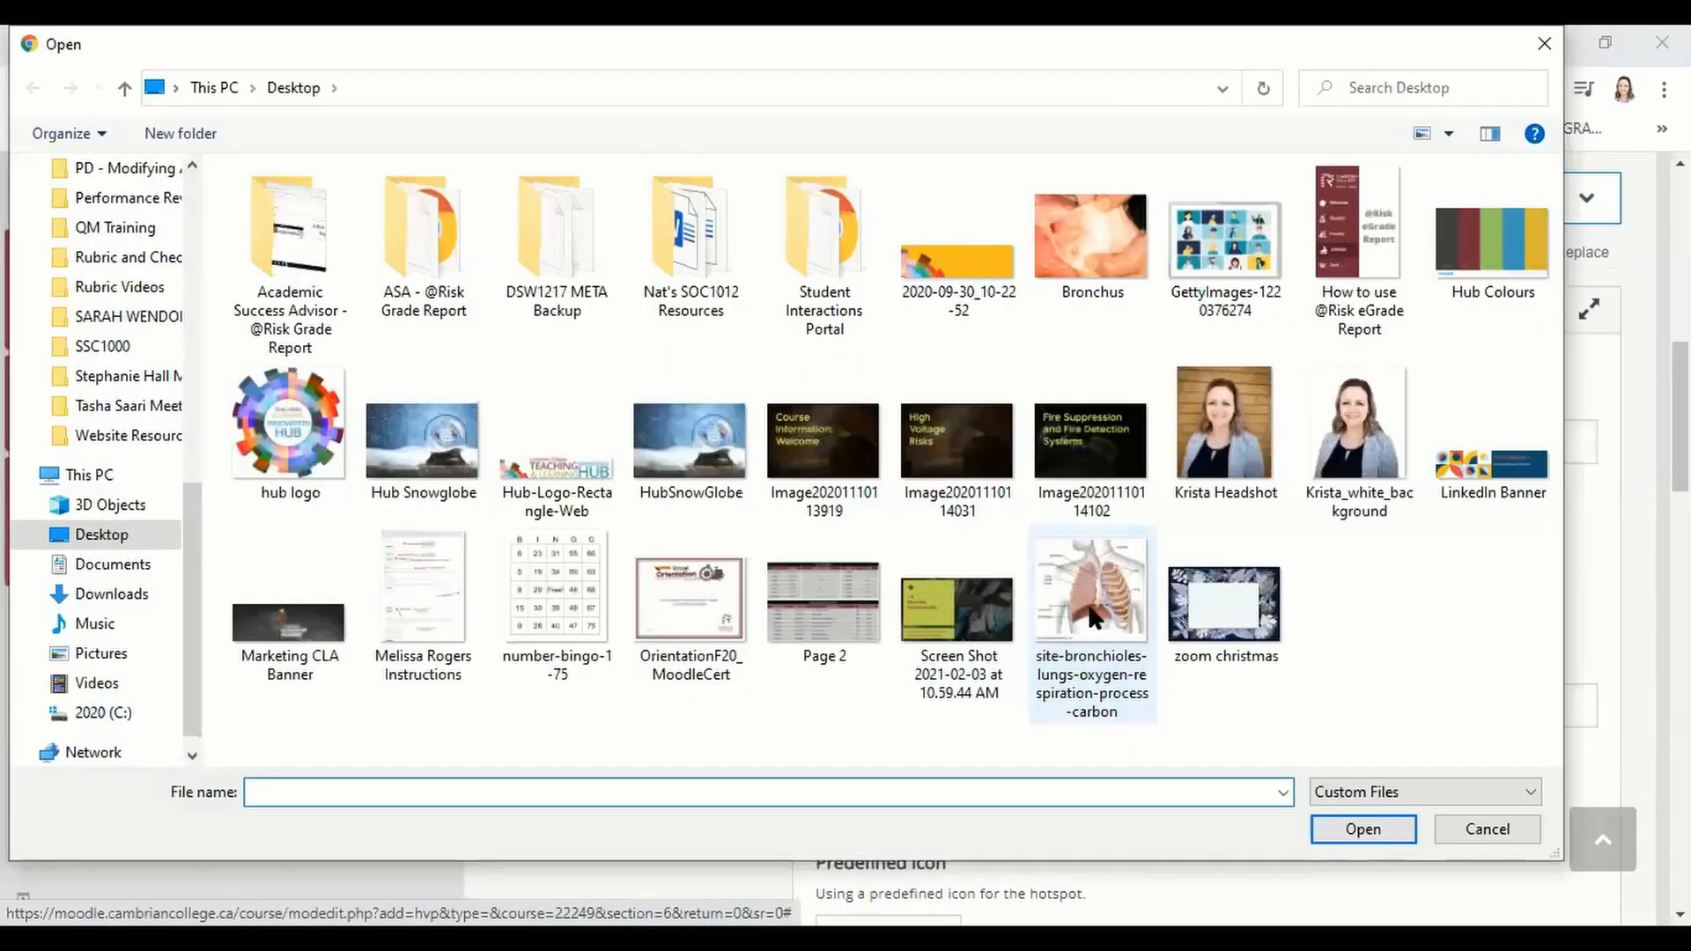
{"action": "double_click", "coordinate": [1095, 616]}
- Choose Predefined icon as the hotspot icon type and Plus as the predefined icon
{"action": "scroll", "coordinate": [1371, 615], "scroll_direction": "down", "scroll_amount": 3}
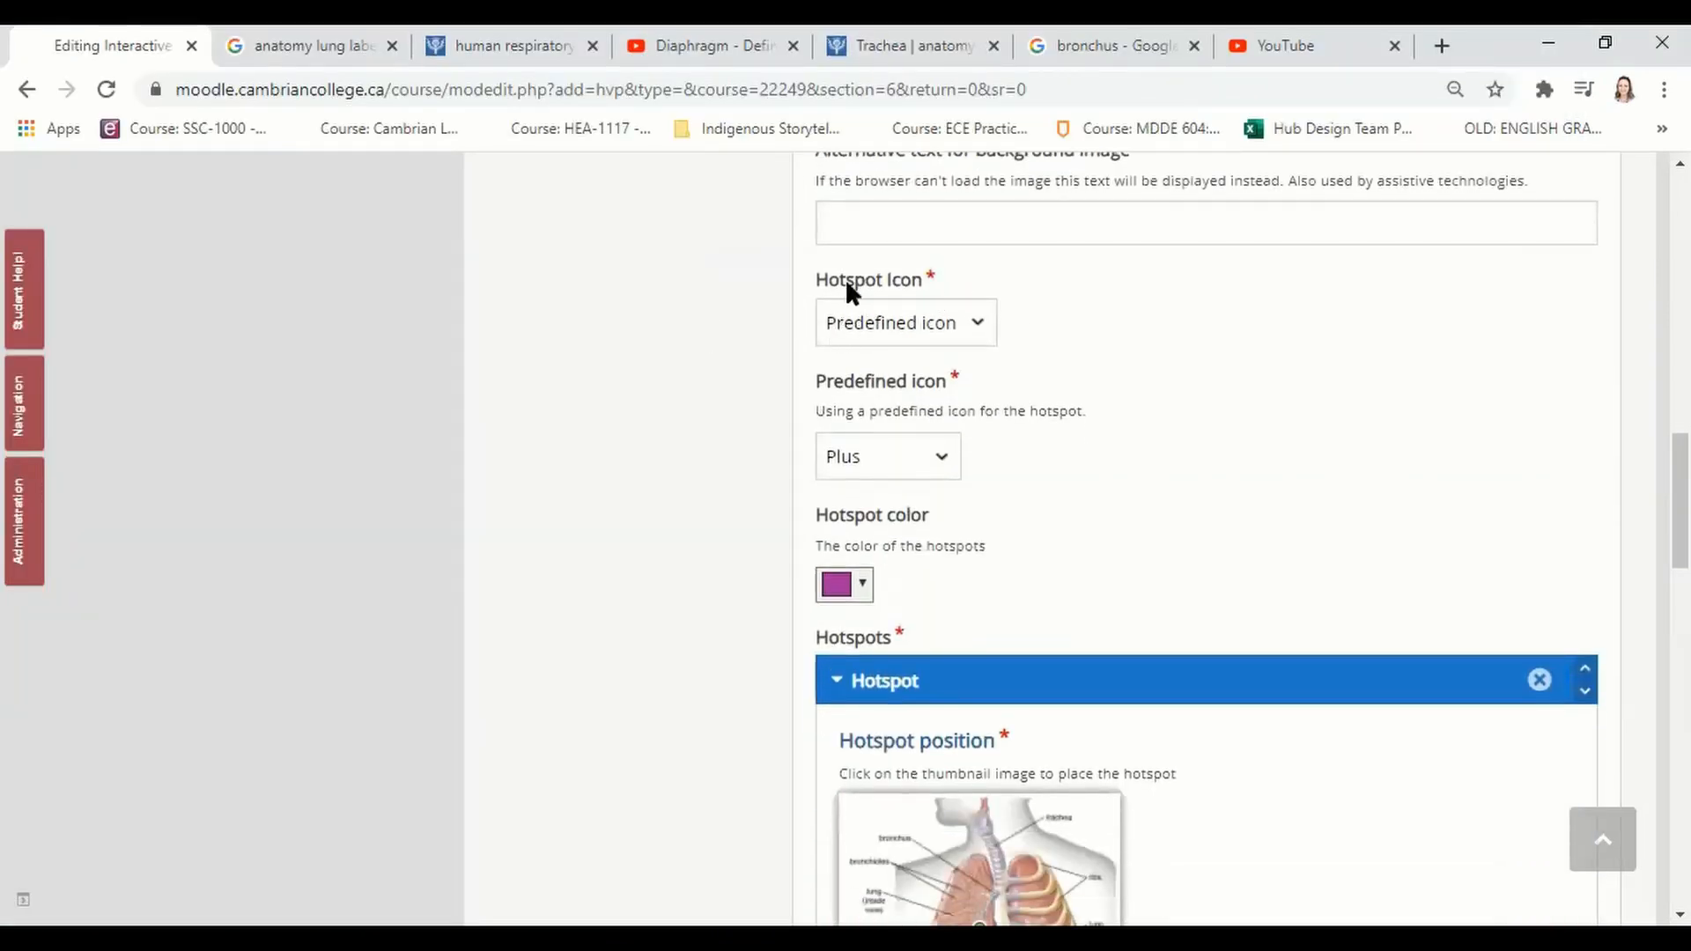
{"action": "left_click", "coordinate": [985, 336]}
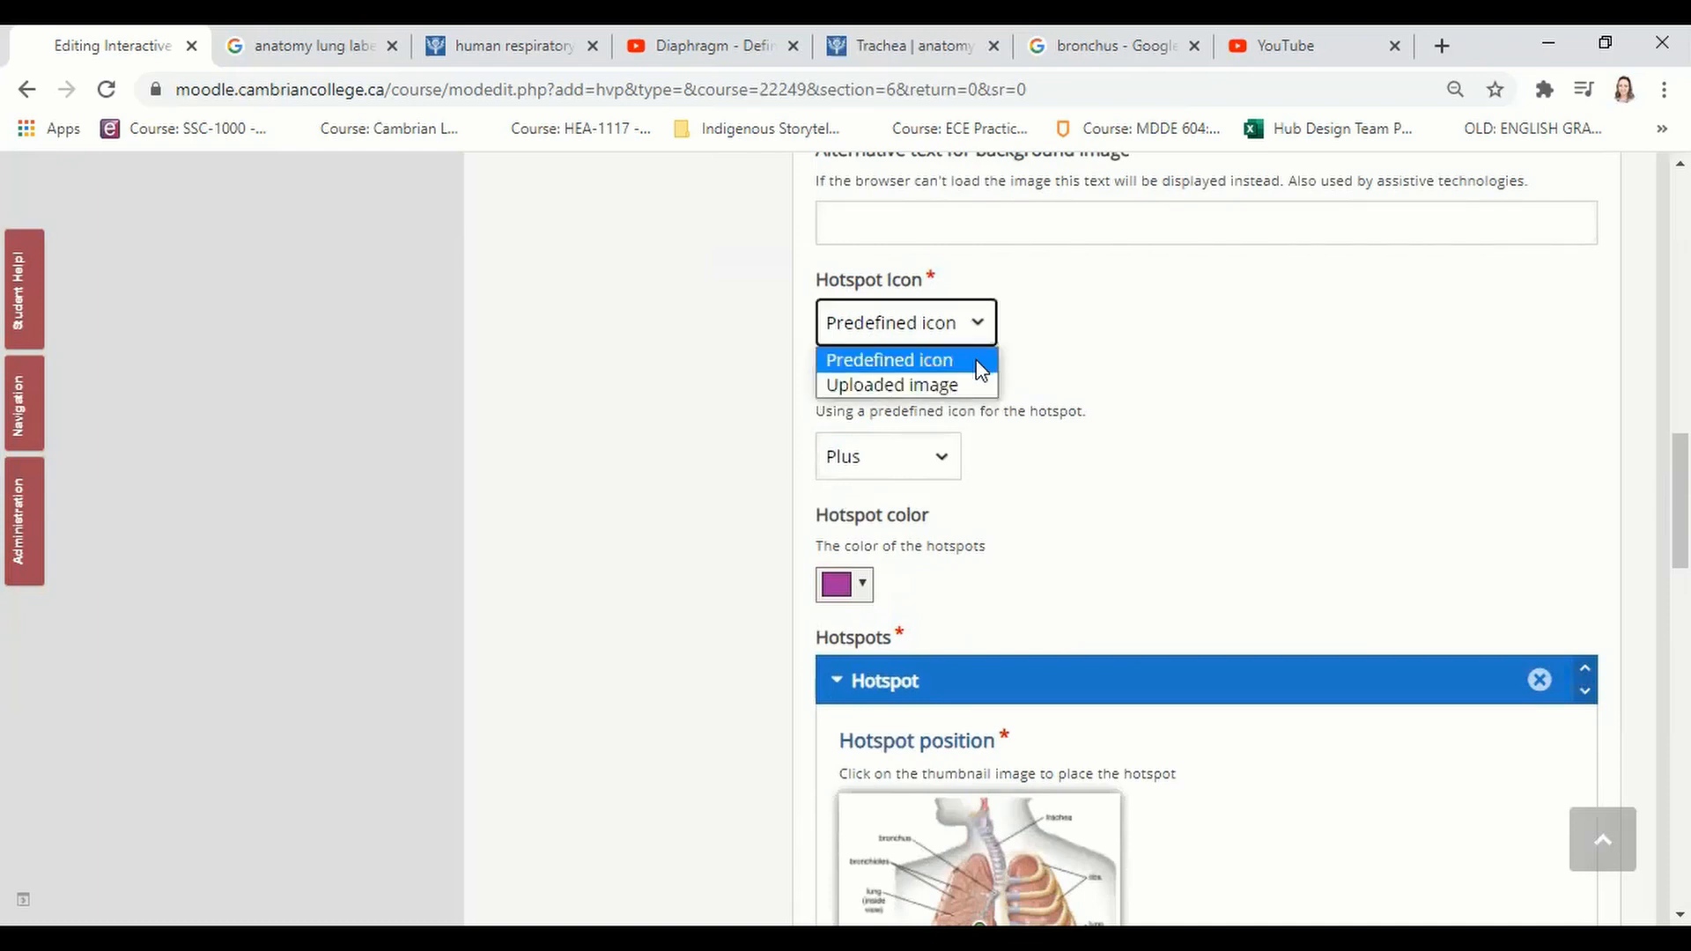
{"action": "left_click", "coordinate": [974, 356]}
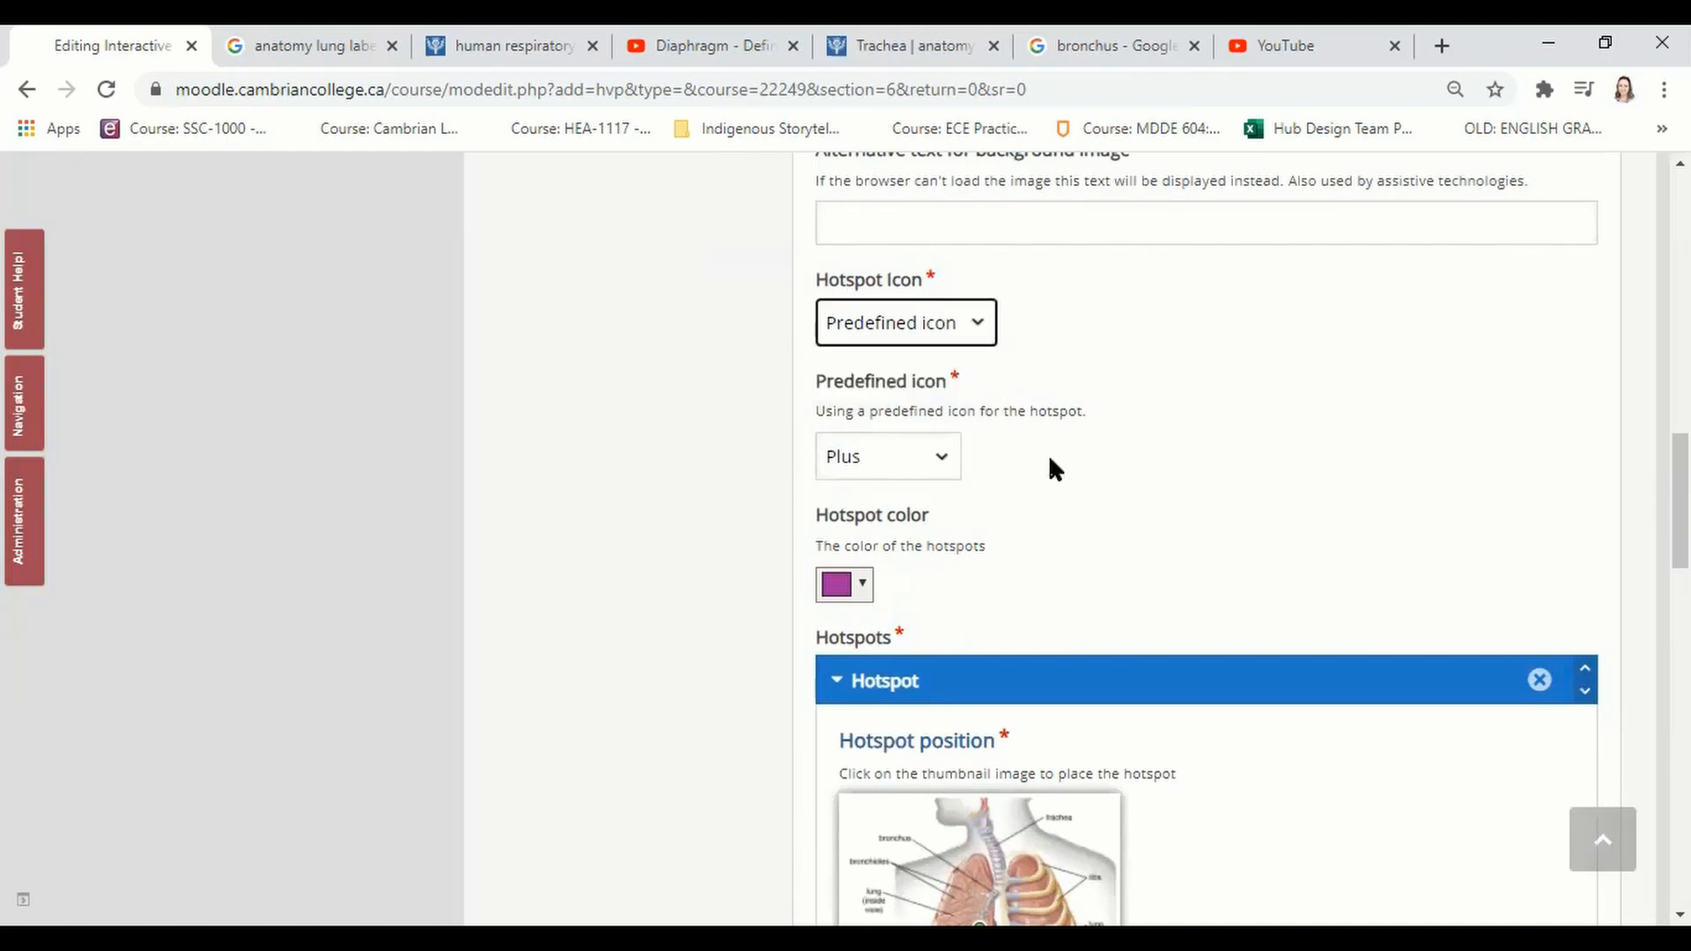
{"action": "left_click", "coordinate": [944, 458]}
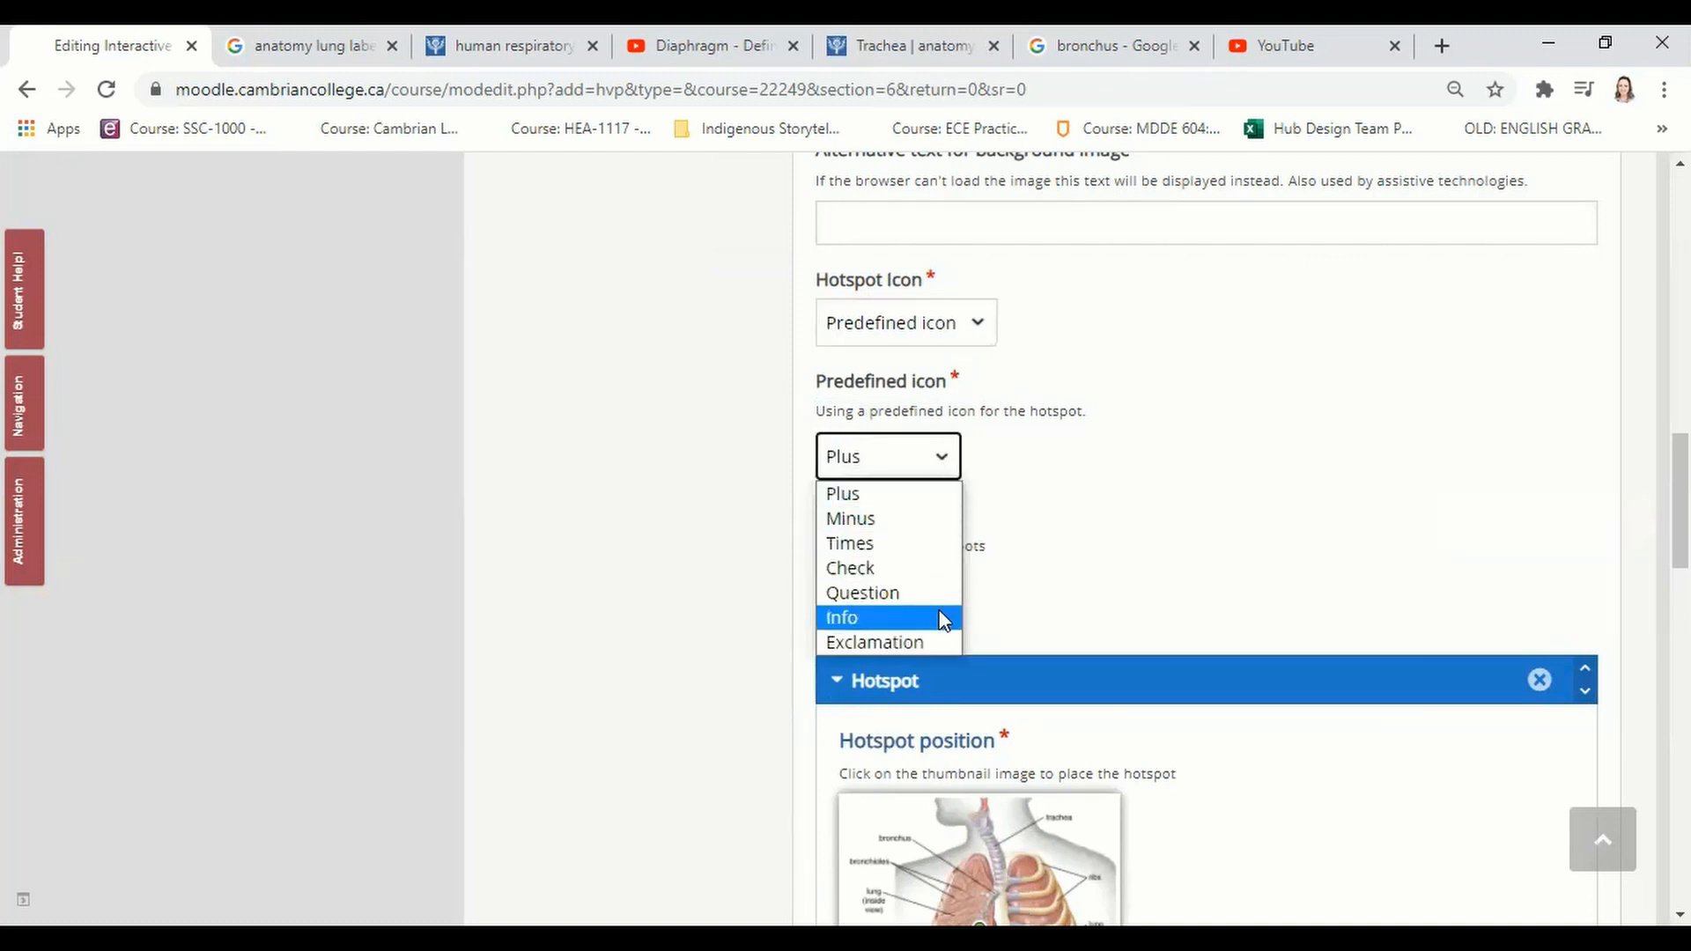
{"action": "left_click", "coordinate": [934, 498]}
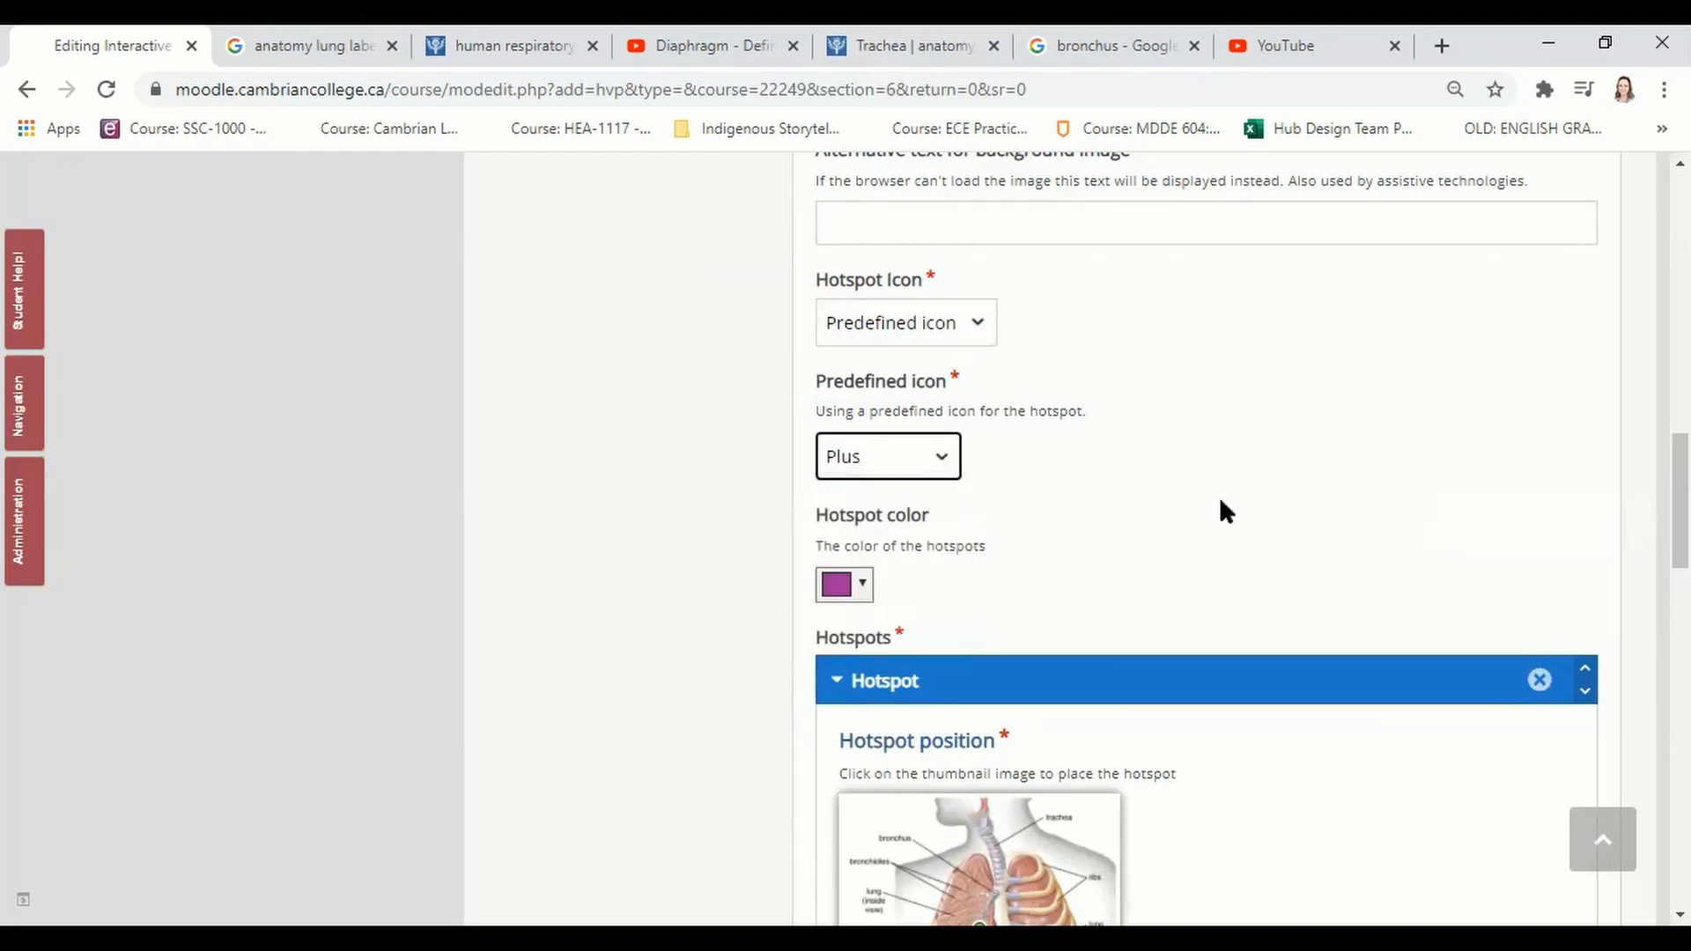
- Change the hotspot color to dark blue
{"action": "scroll", "coordinate": [1221, 501], "scroll_direction": "down", "scroll_amount": 3}
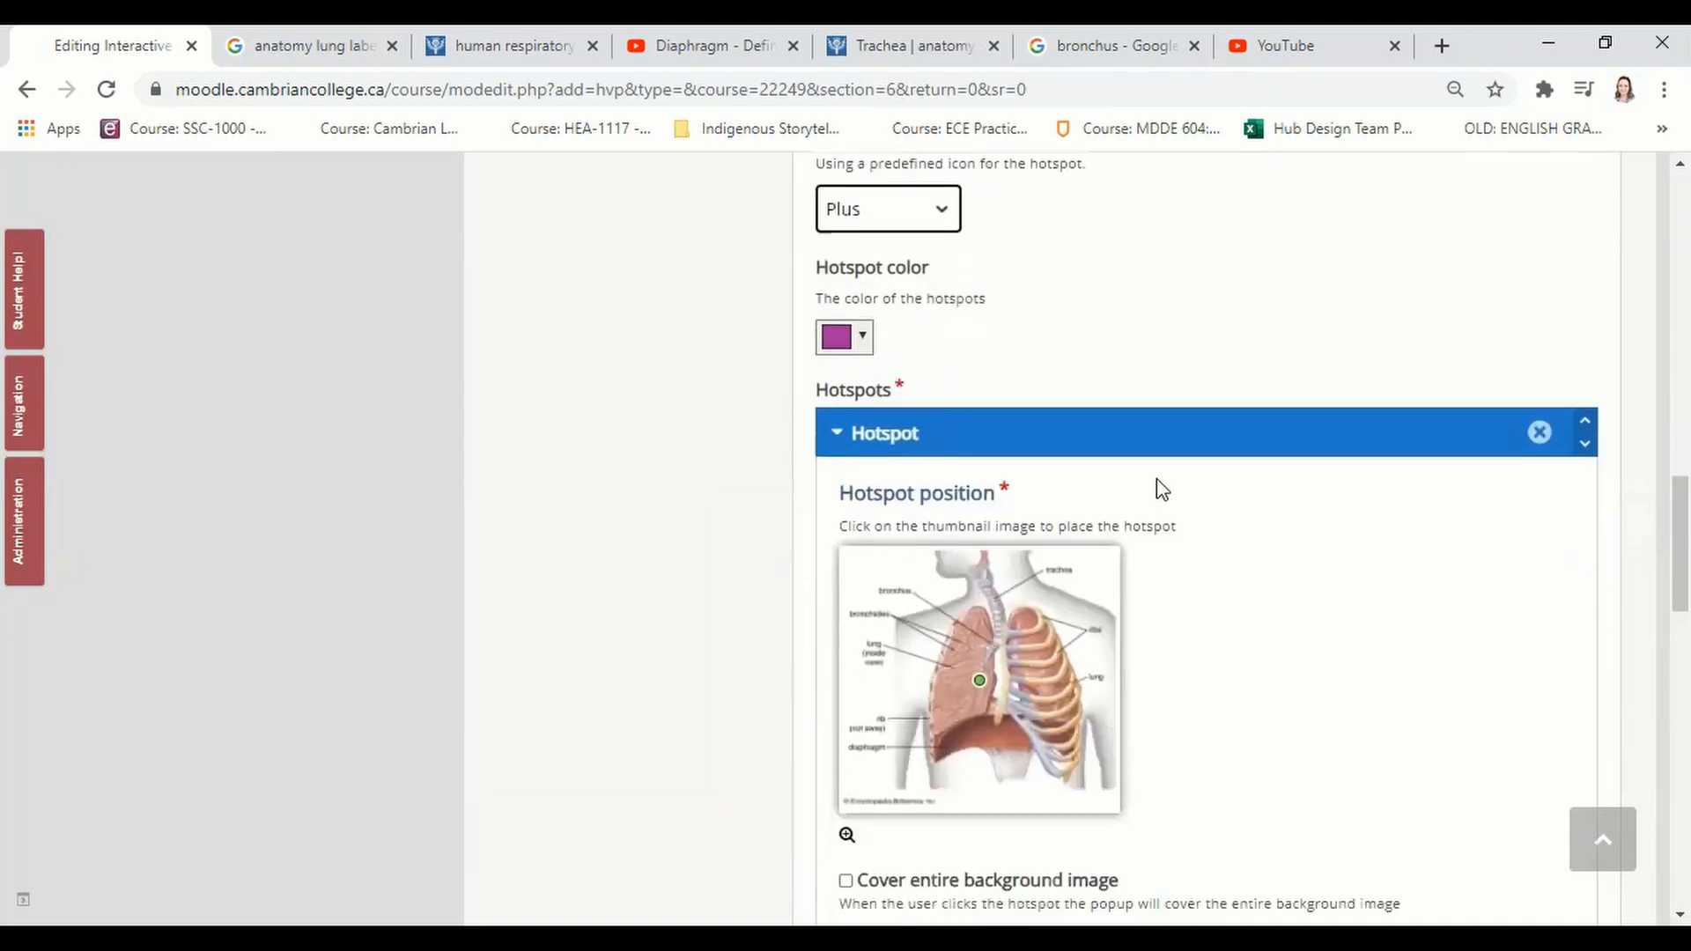
{"action": "left_click", "coordinate": [864, 345]}
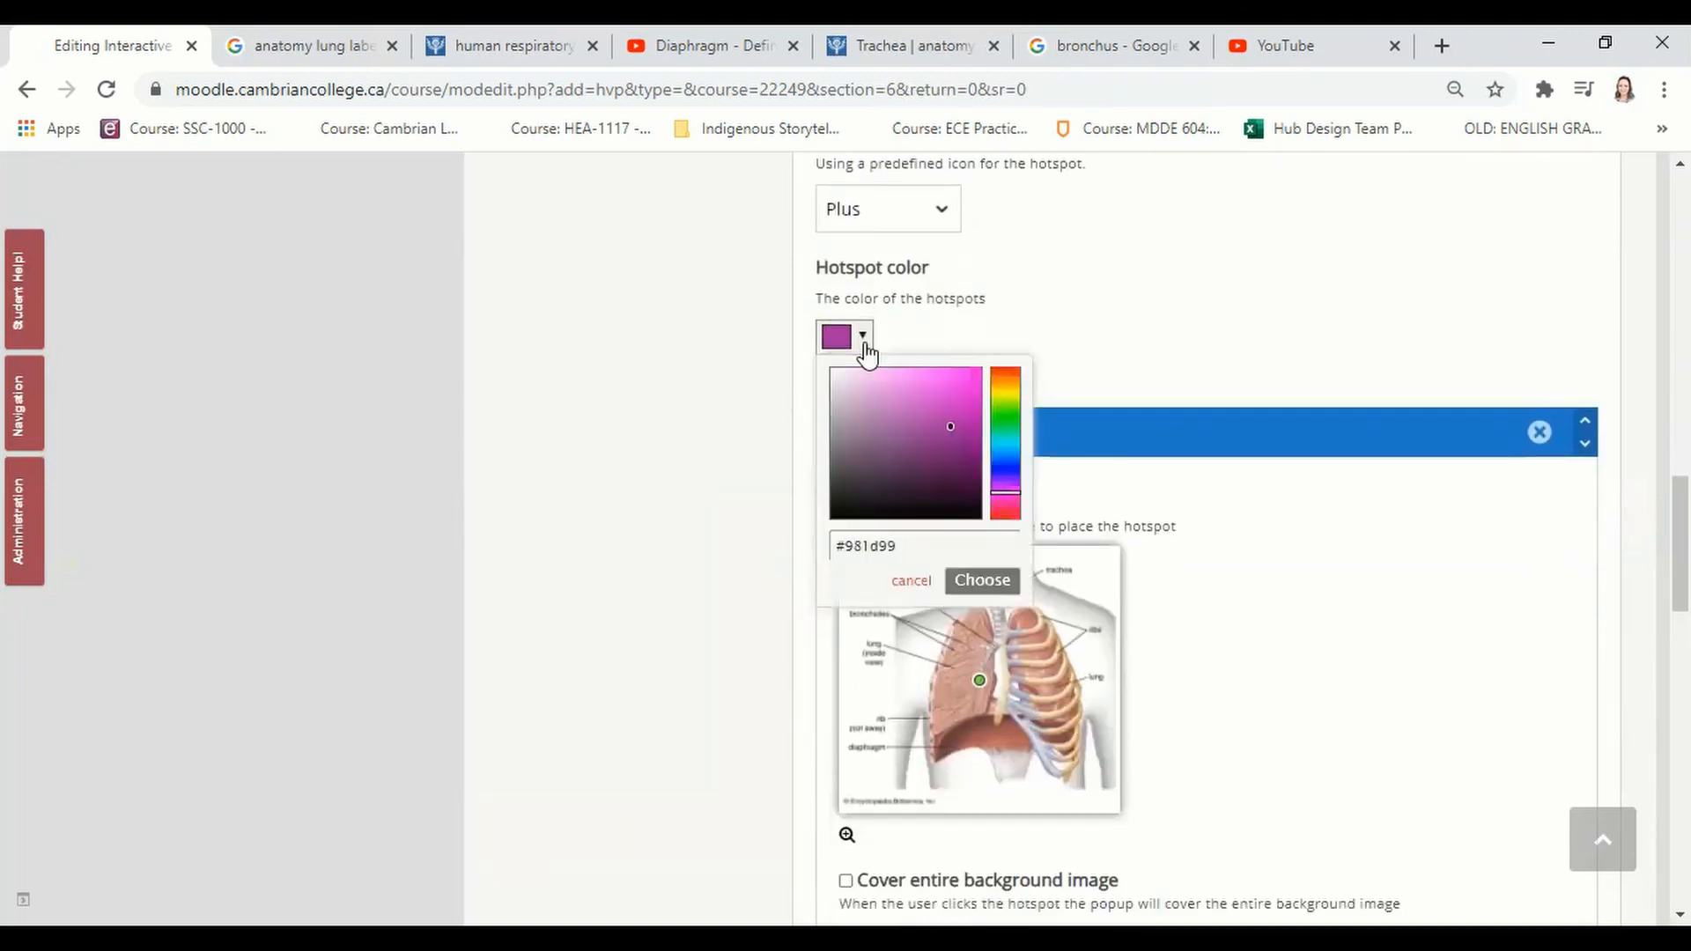
{"action": "left_click", "coordinate": [866, 349]}
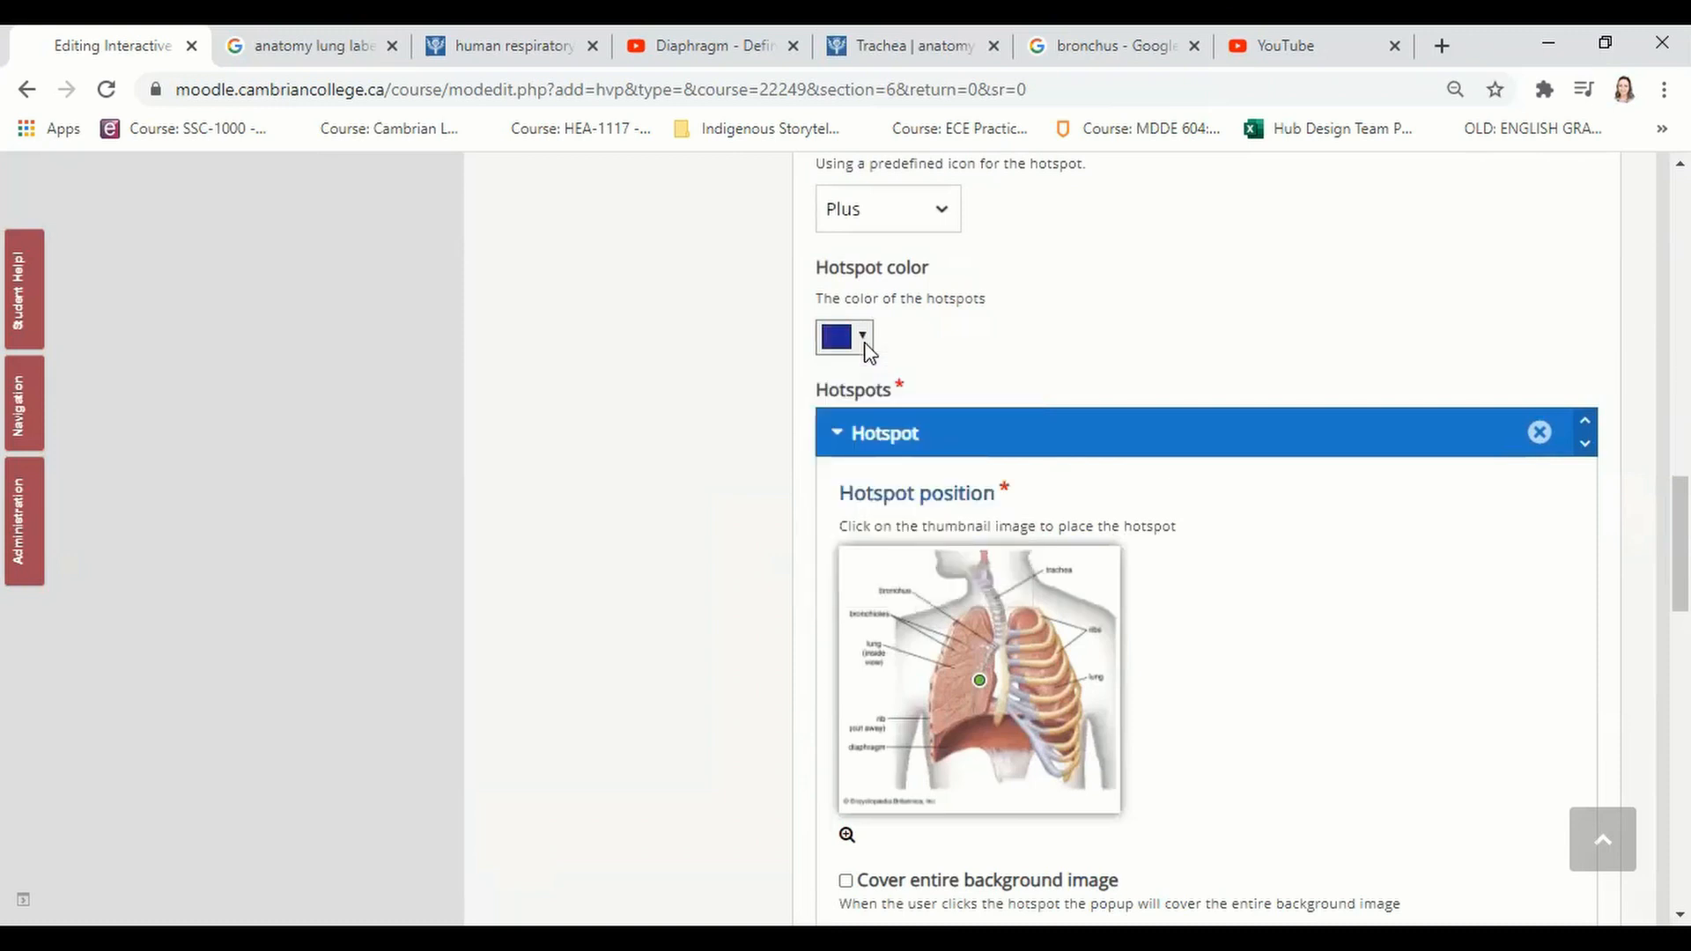
- Place the first hotspot beside the trachea label on the image and set its popup content type to Text
{"action": "scroll", "coordinate": [864, 351], "scroll_direction": "down", "scroll_amount": 3}
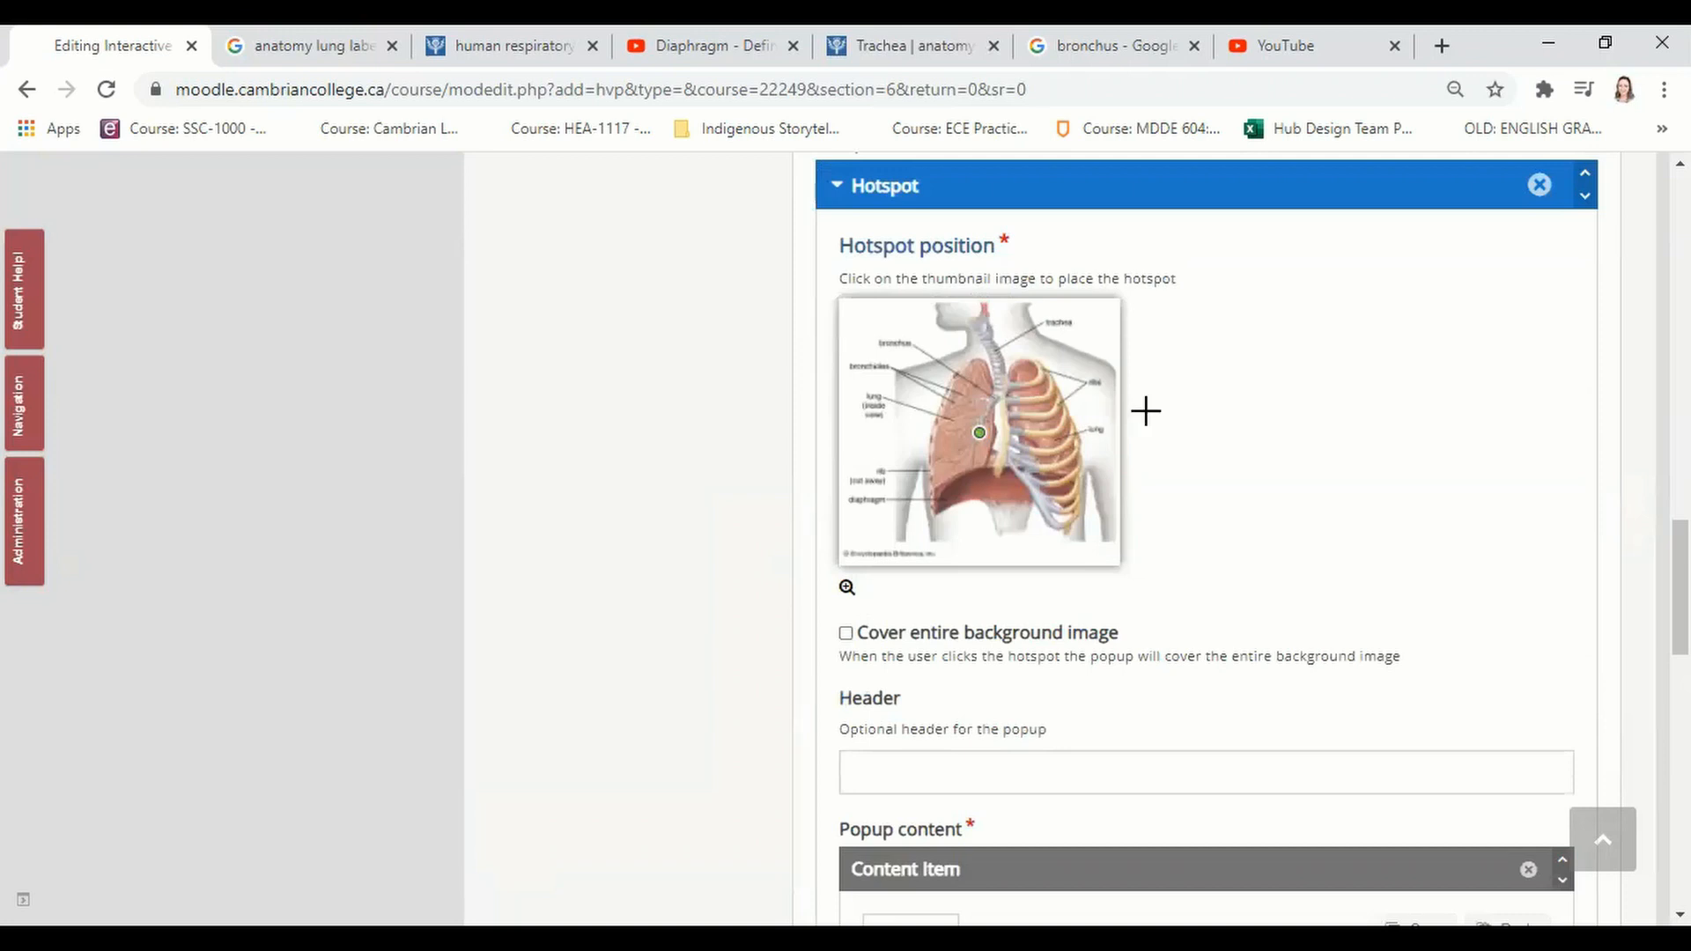
{"action": "left_click", "coordinate": [1081, 317]}
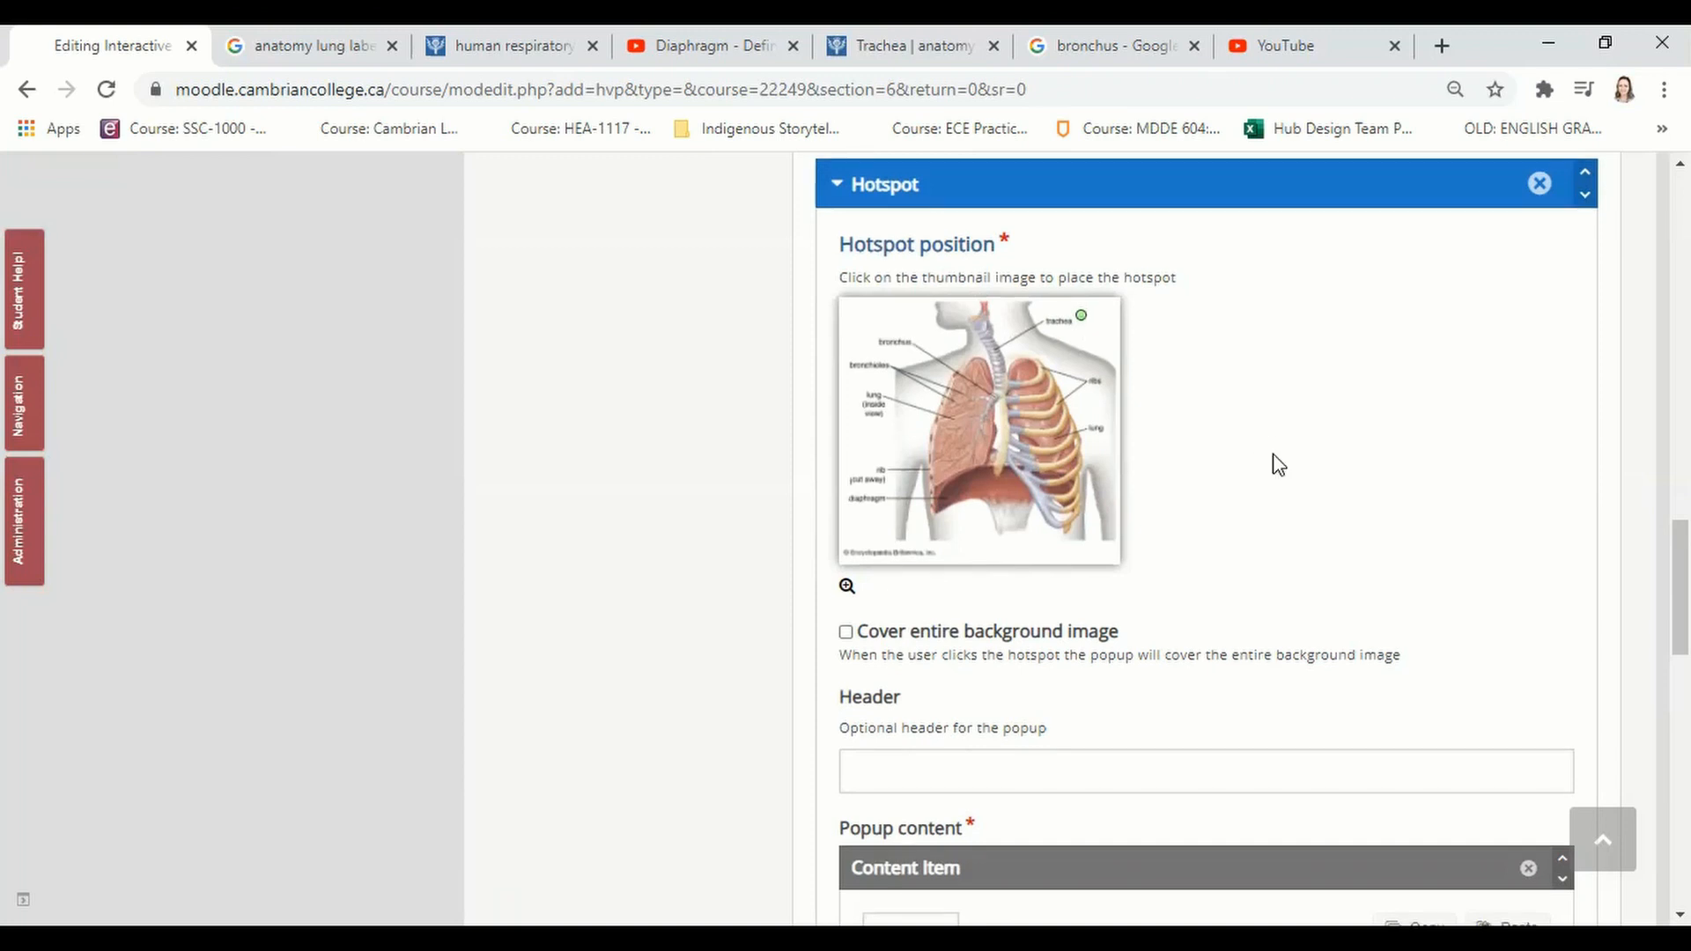
{"action": "scroll", "coordinate": [1279, 464], "scroll_direction": "down", "scroll_amount": 6}
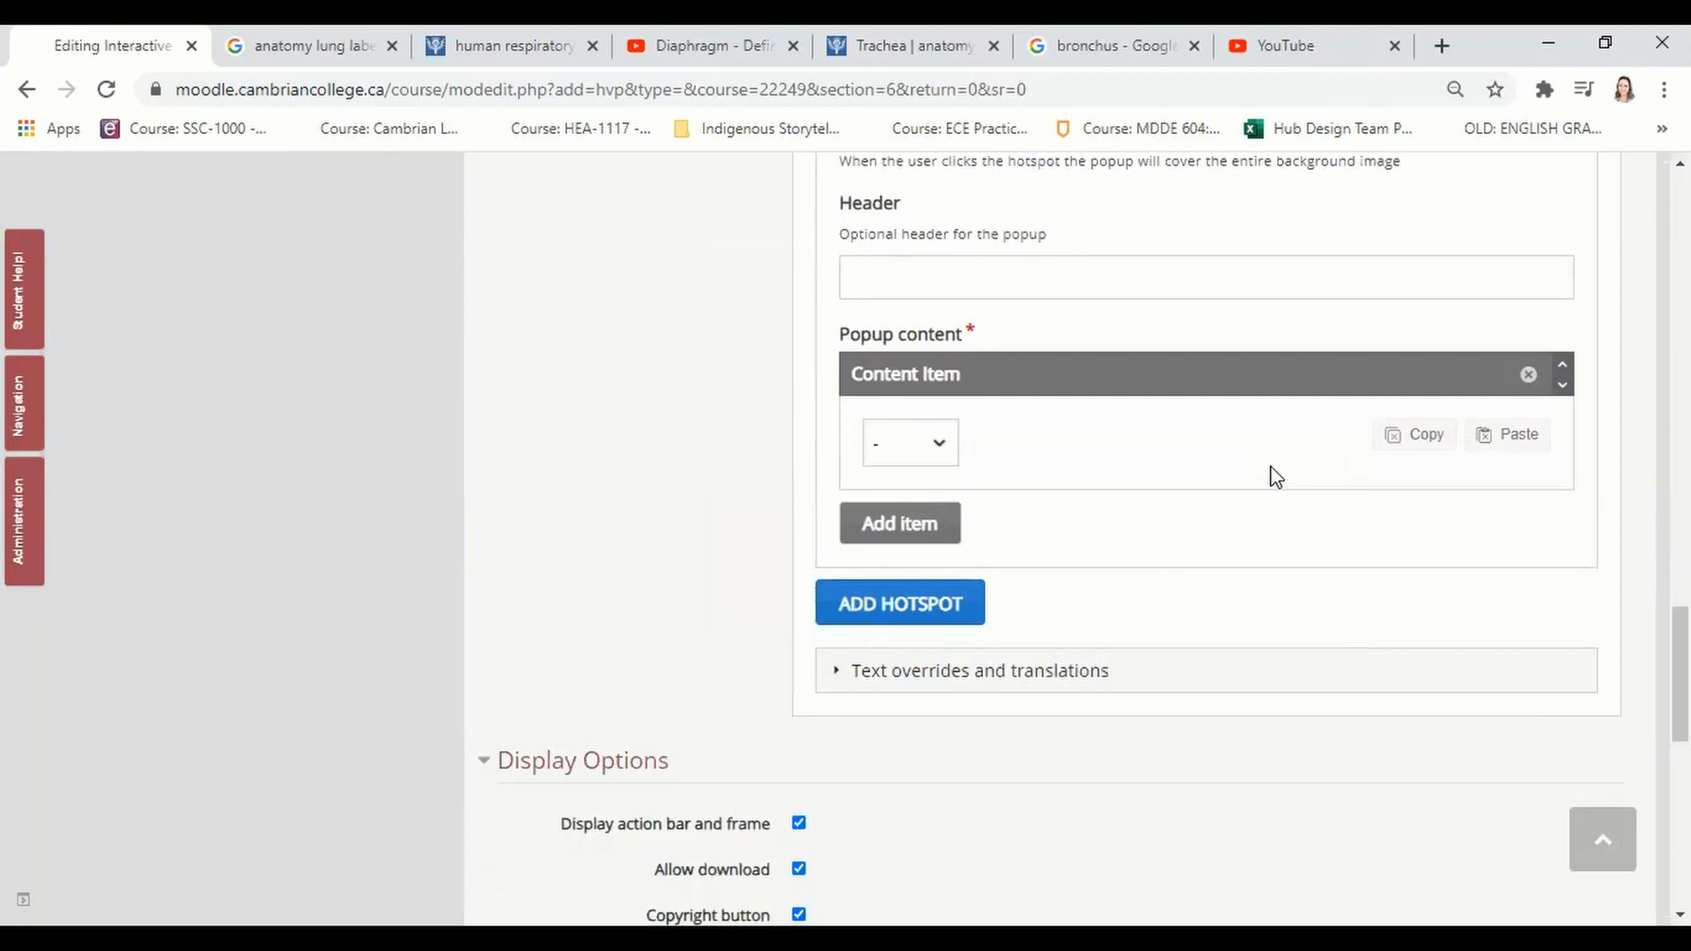
{"action": "left_click", "coordinate": [941, 448]}
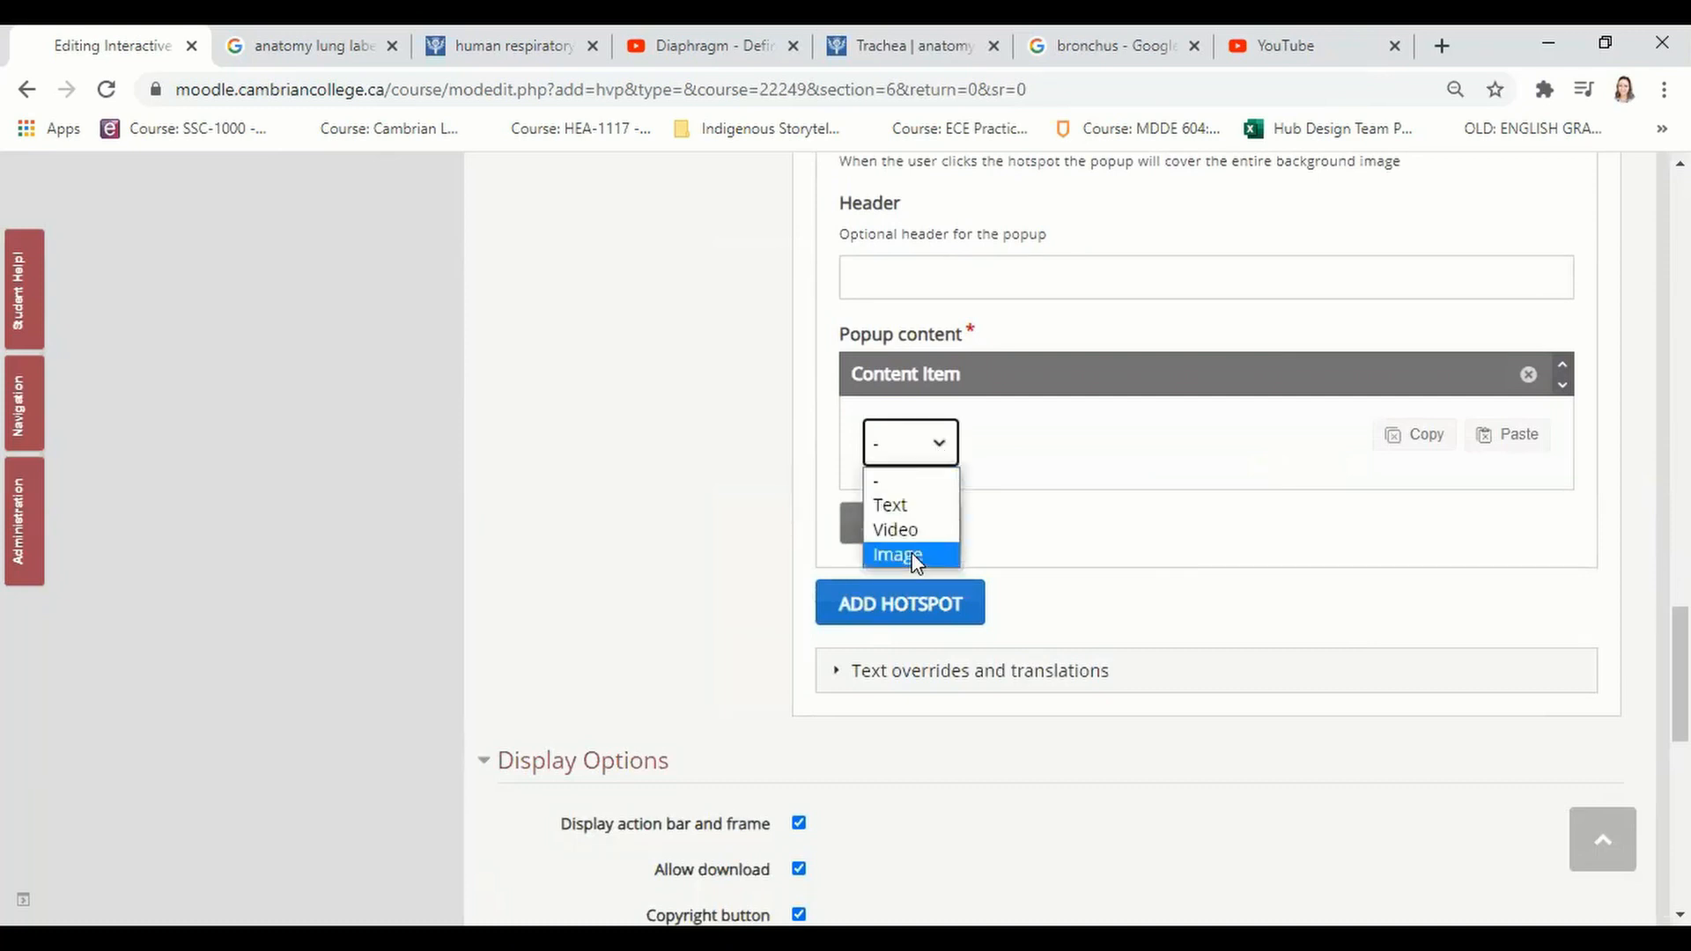
{"action": "left_click", "coordinate": [911, 508]}
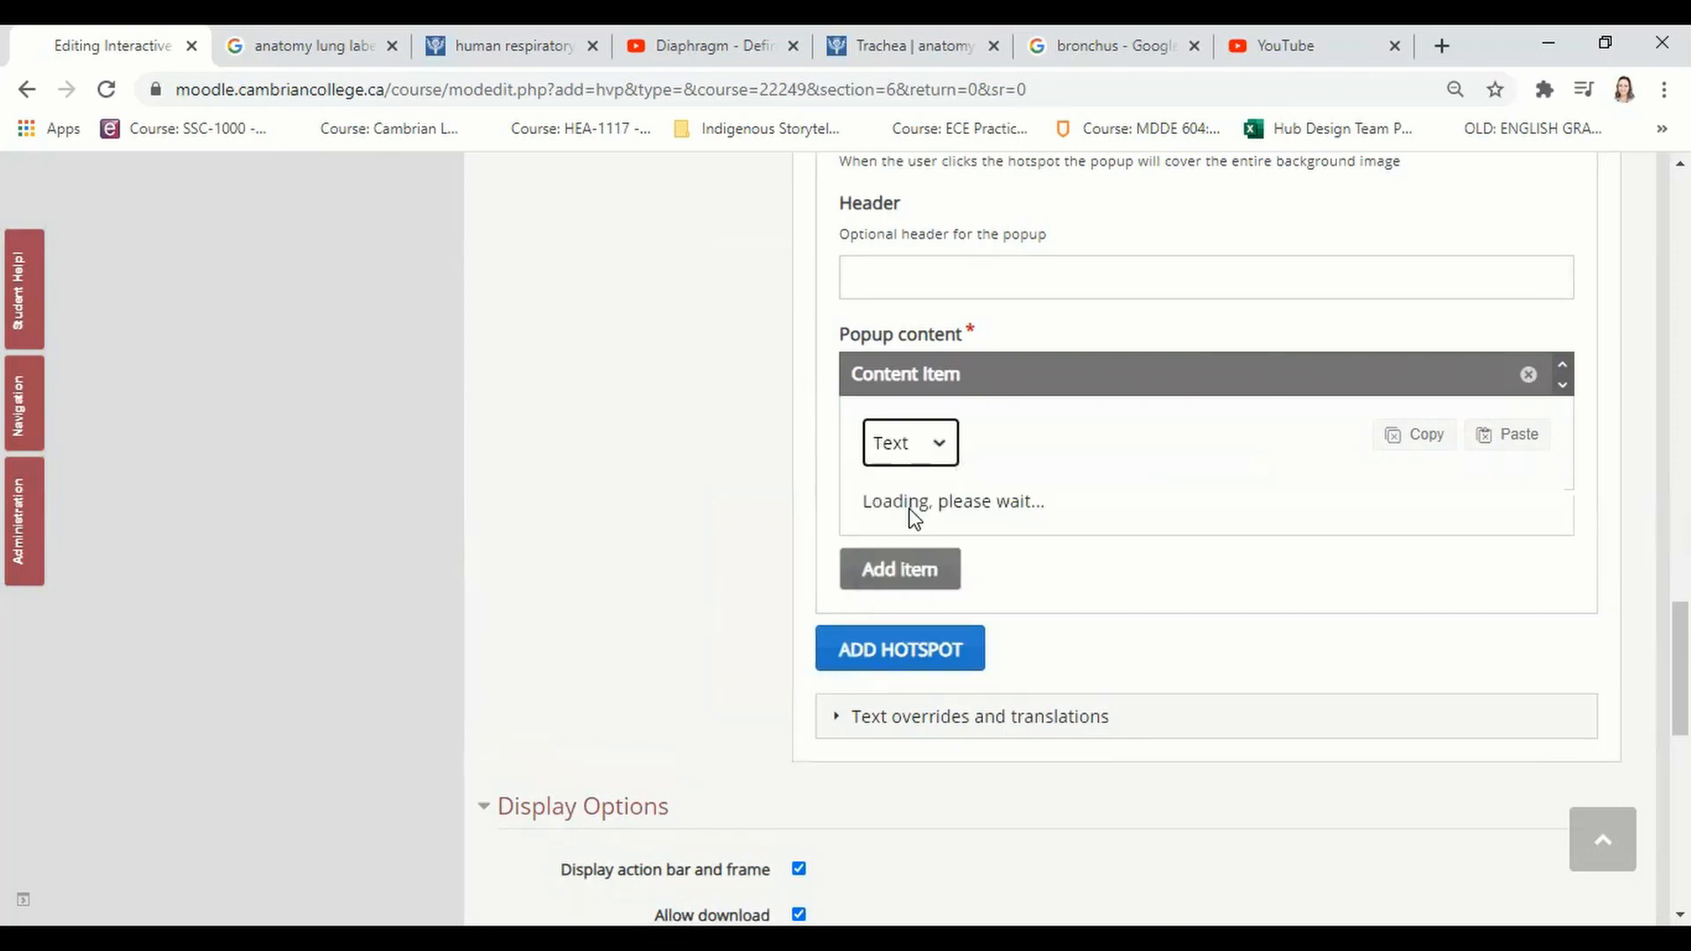
- Enter the popup text "A Trachea allows for air to pass through using a system of tubes. For more information about tracheas by clicking HERE."
{"action": "left_click", "coordinate": [944, 559]}
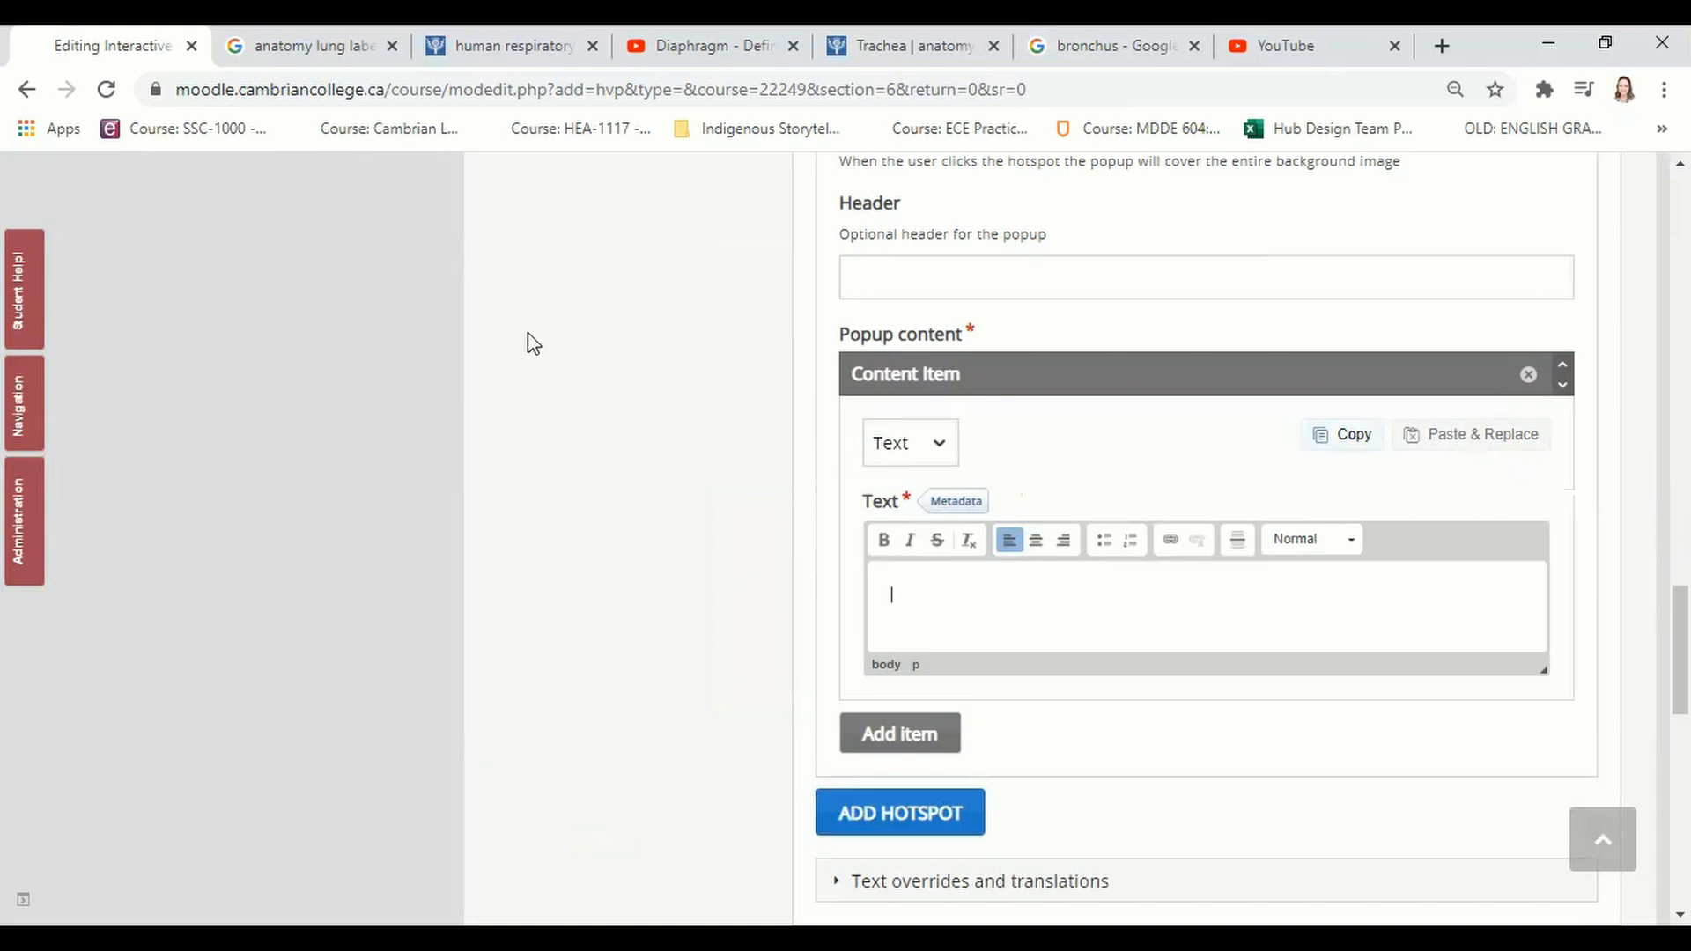
{"action": "type", "text": "A Trachea allows for air to pass through using a system of tubes. For more information about tracheas"}
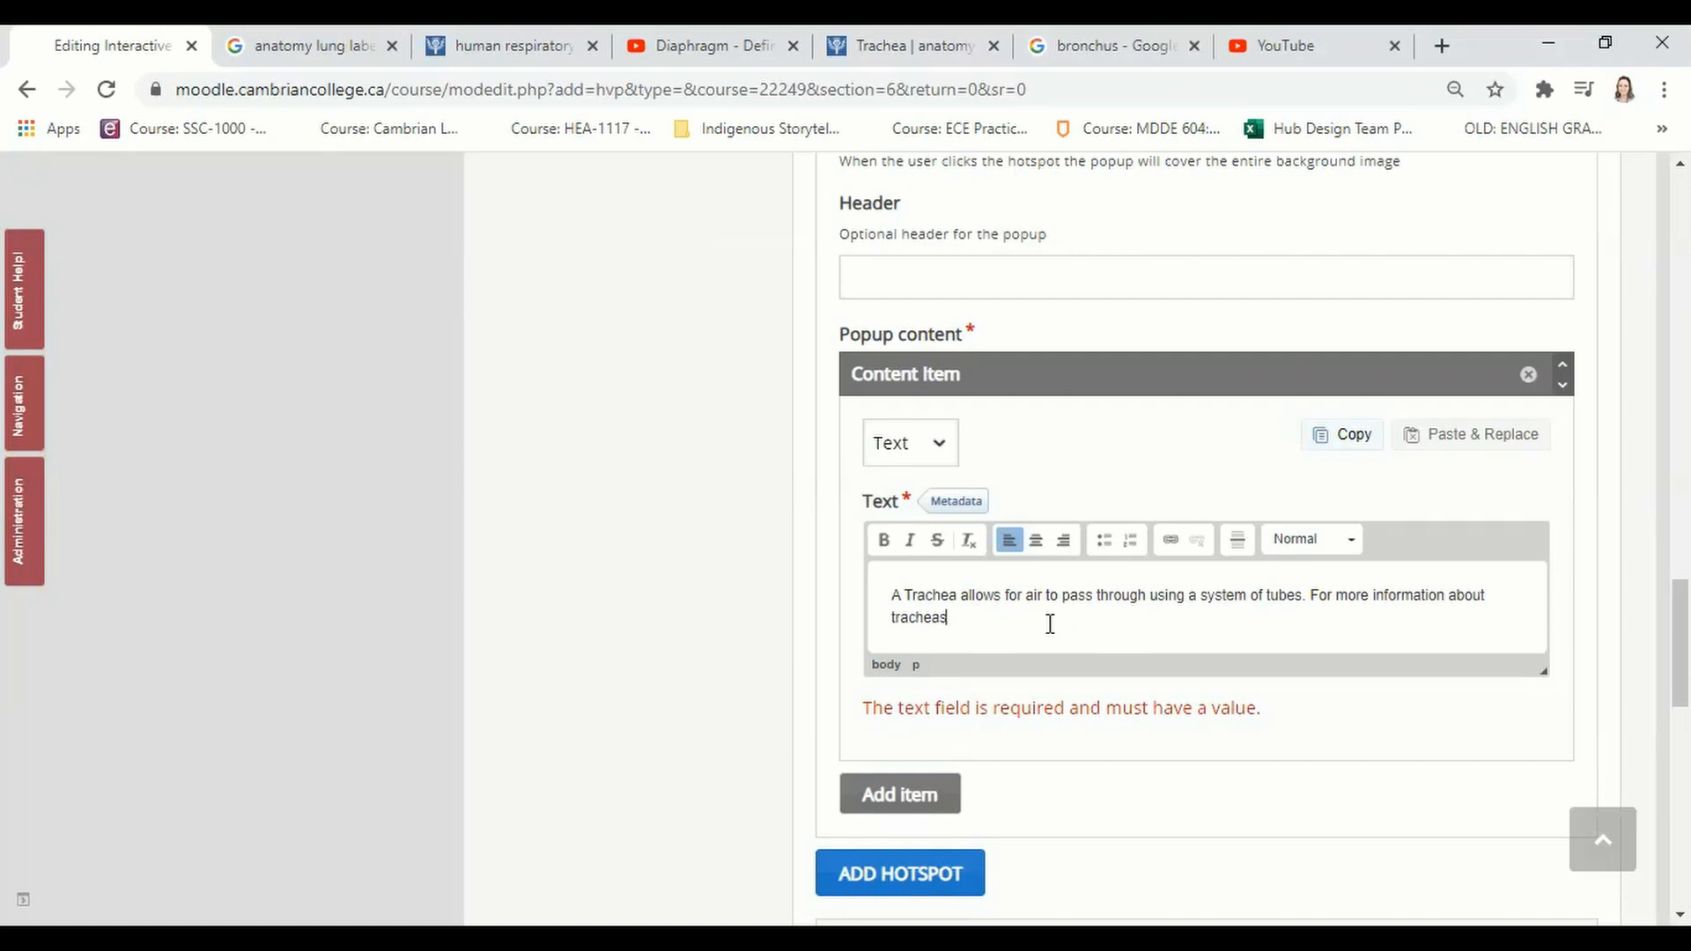
{"action": "type", "text": "by clicking HERE."}
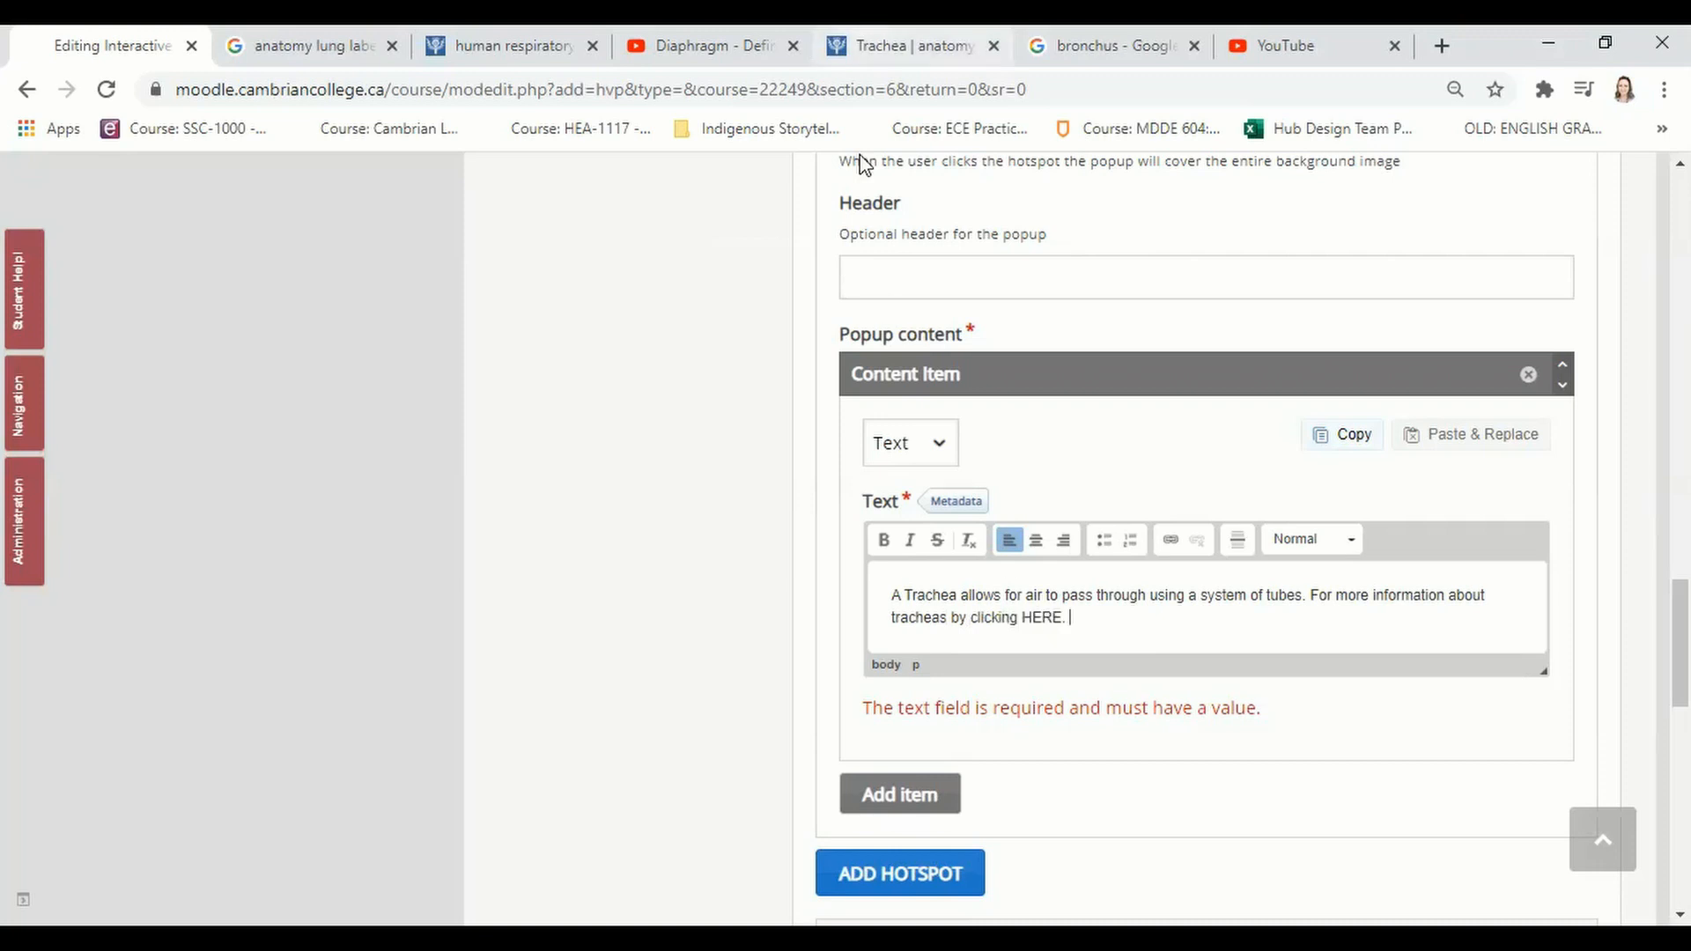
{"action": "left_click", "coordinate": [907, 45]}
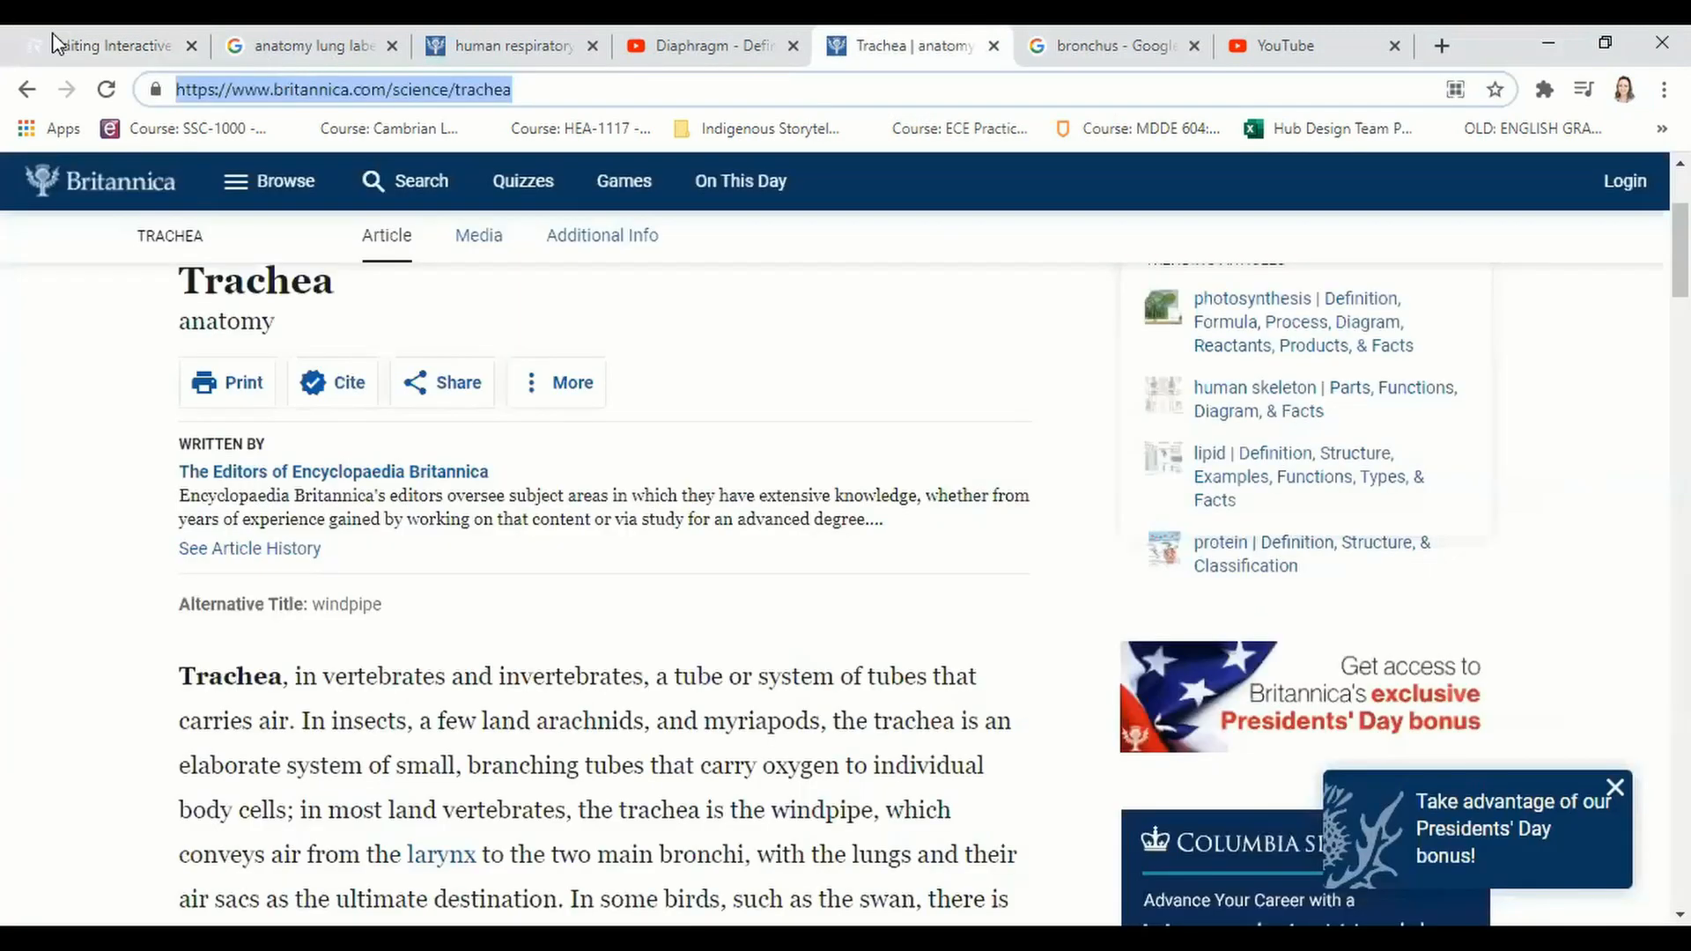
{"action": "left_click", "coordinate": [84, 39]}
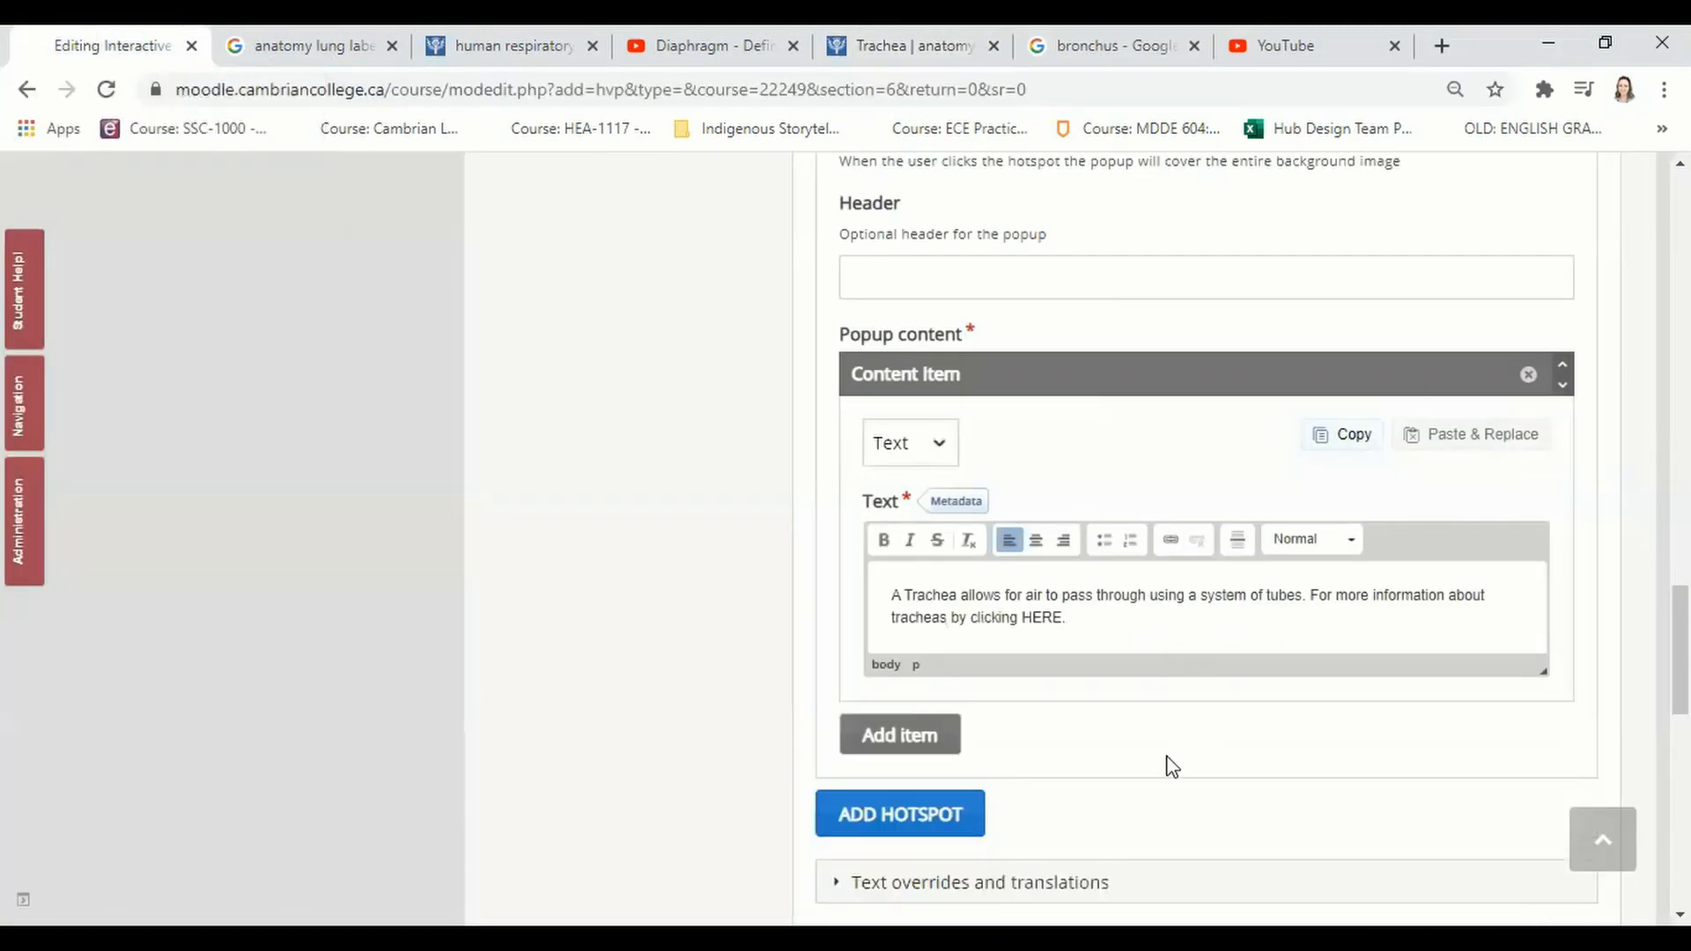
{"action": "left_click_drag", "start_coordinate": [1022, 617], "coordinate": [1062, 618]}
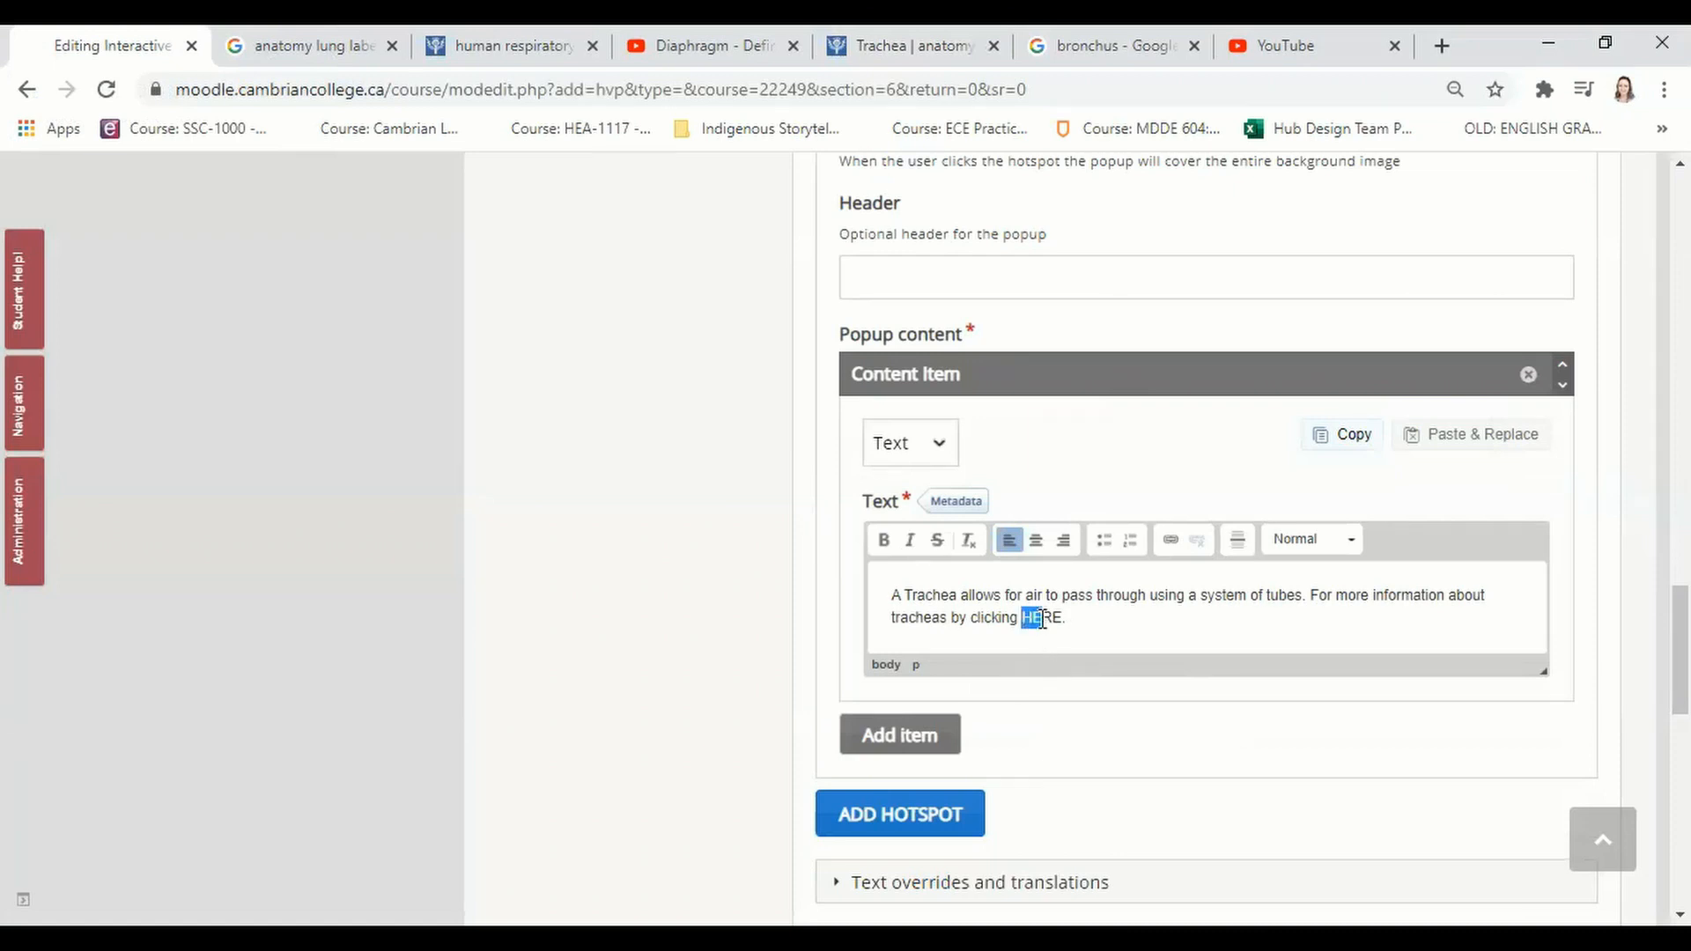
{"action": "left_click", "coordinate": [1171, 546]}
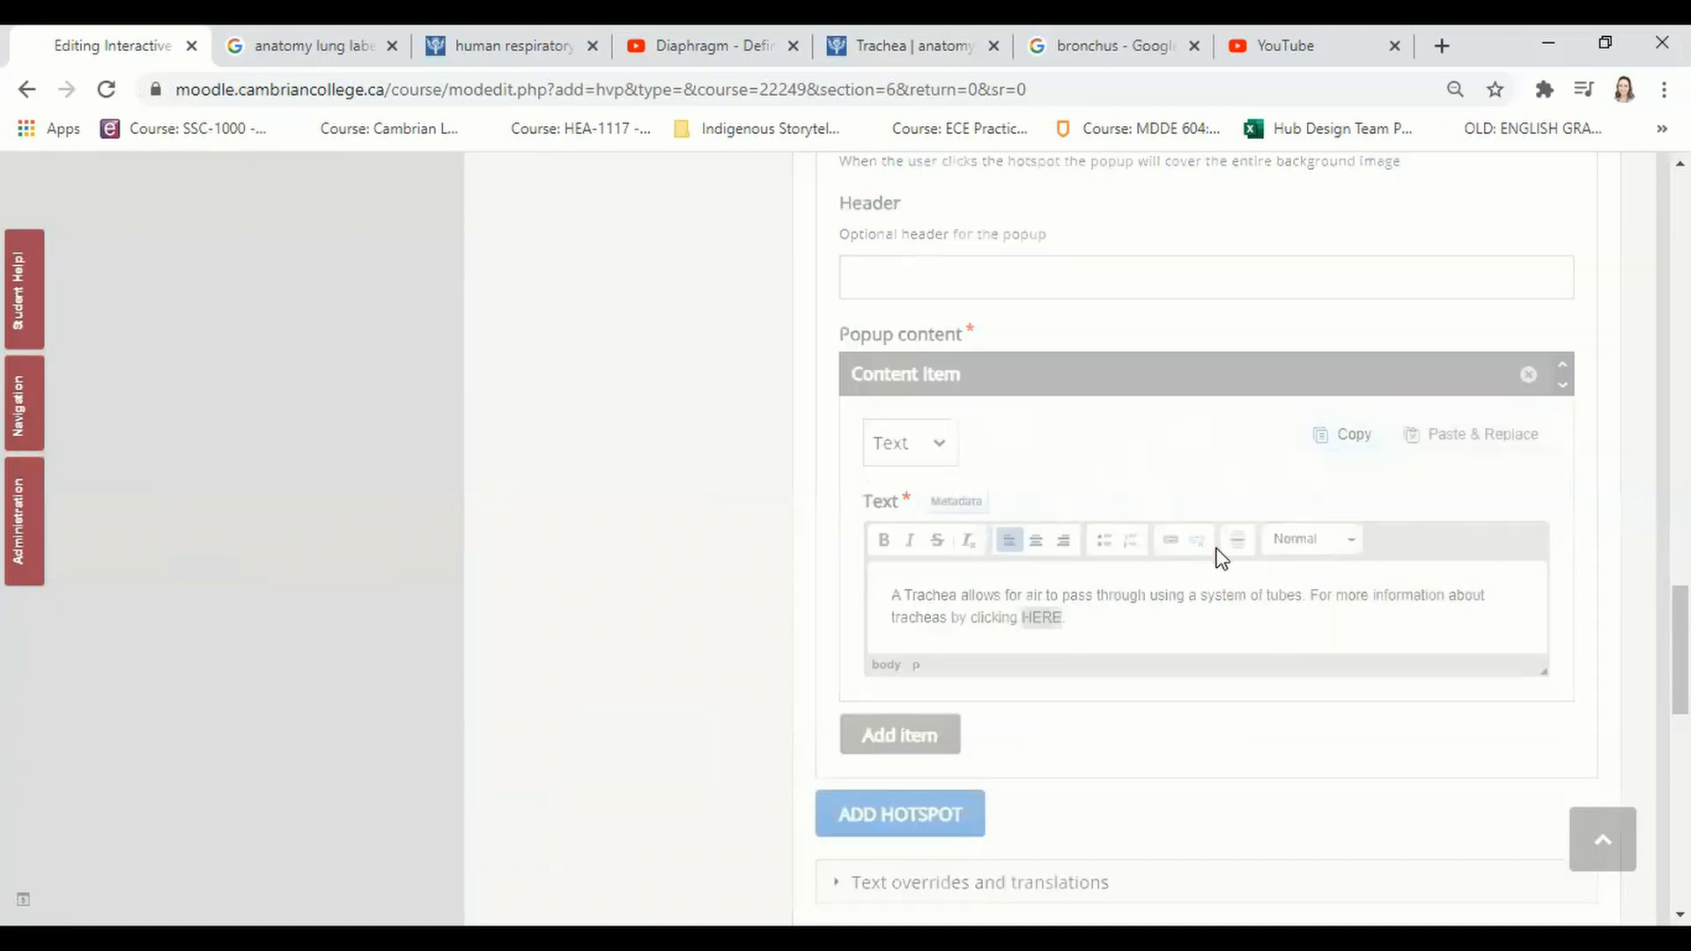
{"action": "scroll", "coordinate": [1220, 558], "scroll_direction": "up", "scroll_amount": 8}
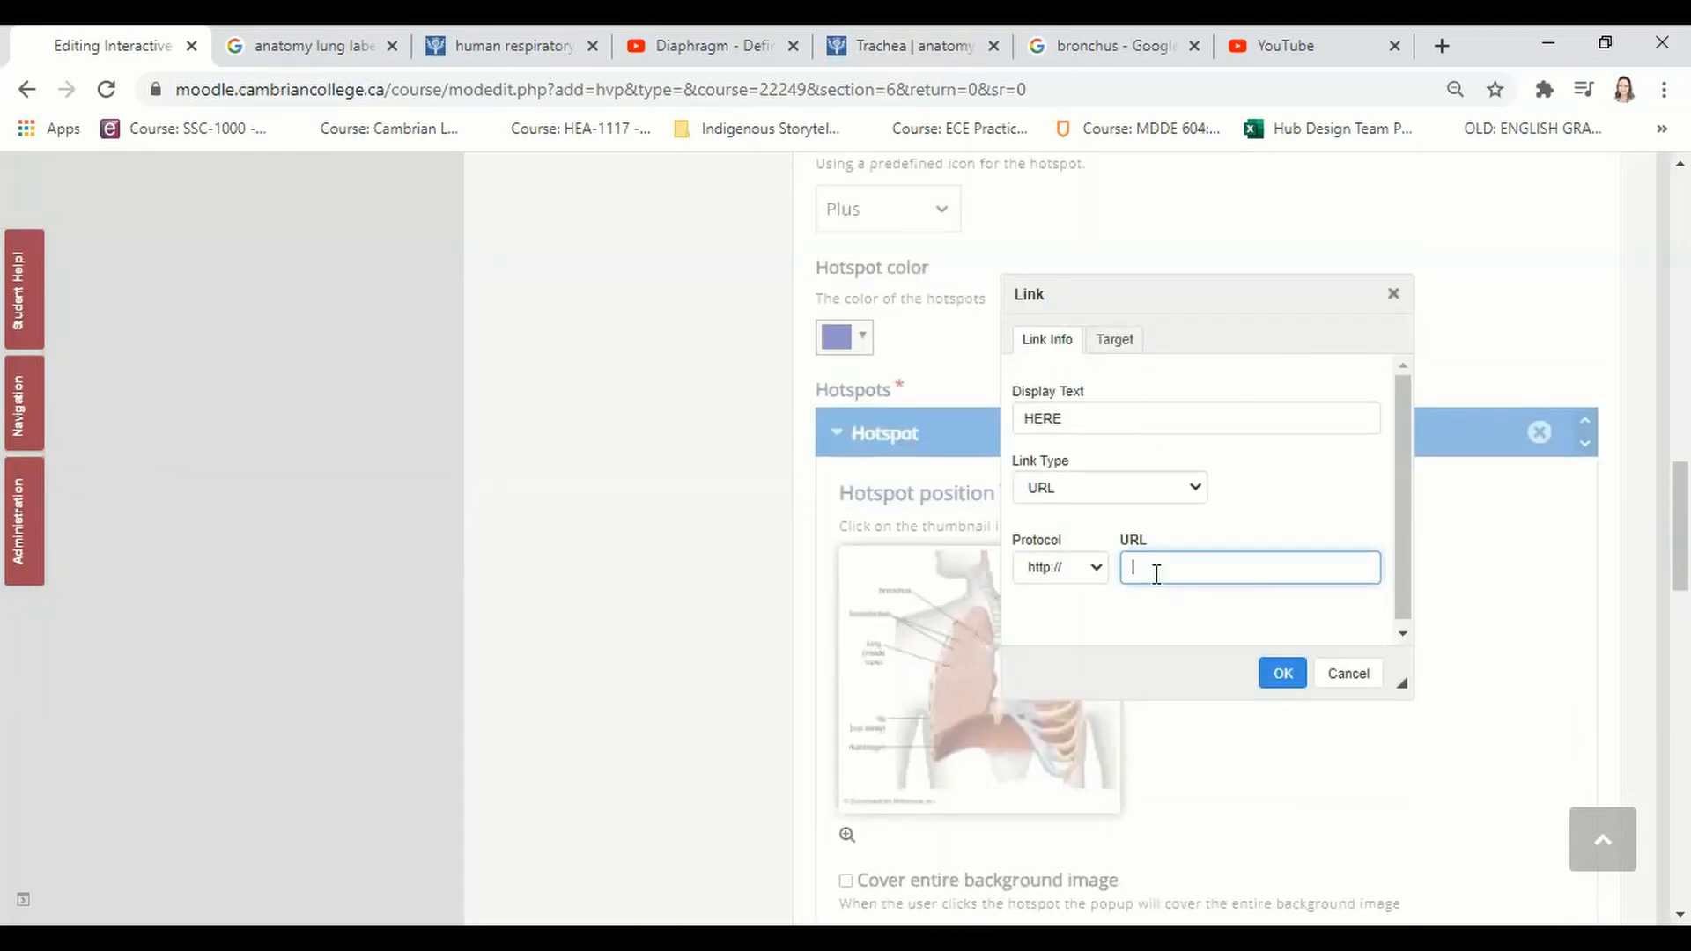
{"action": "key", "text": "ctrl+v"}
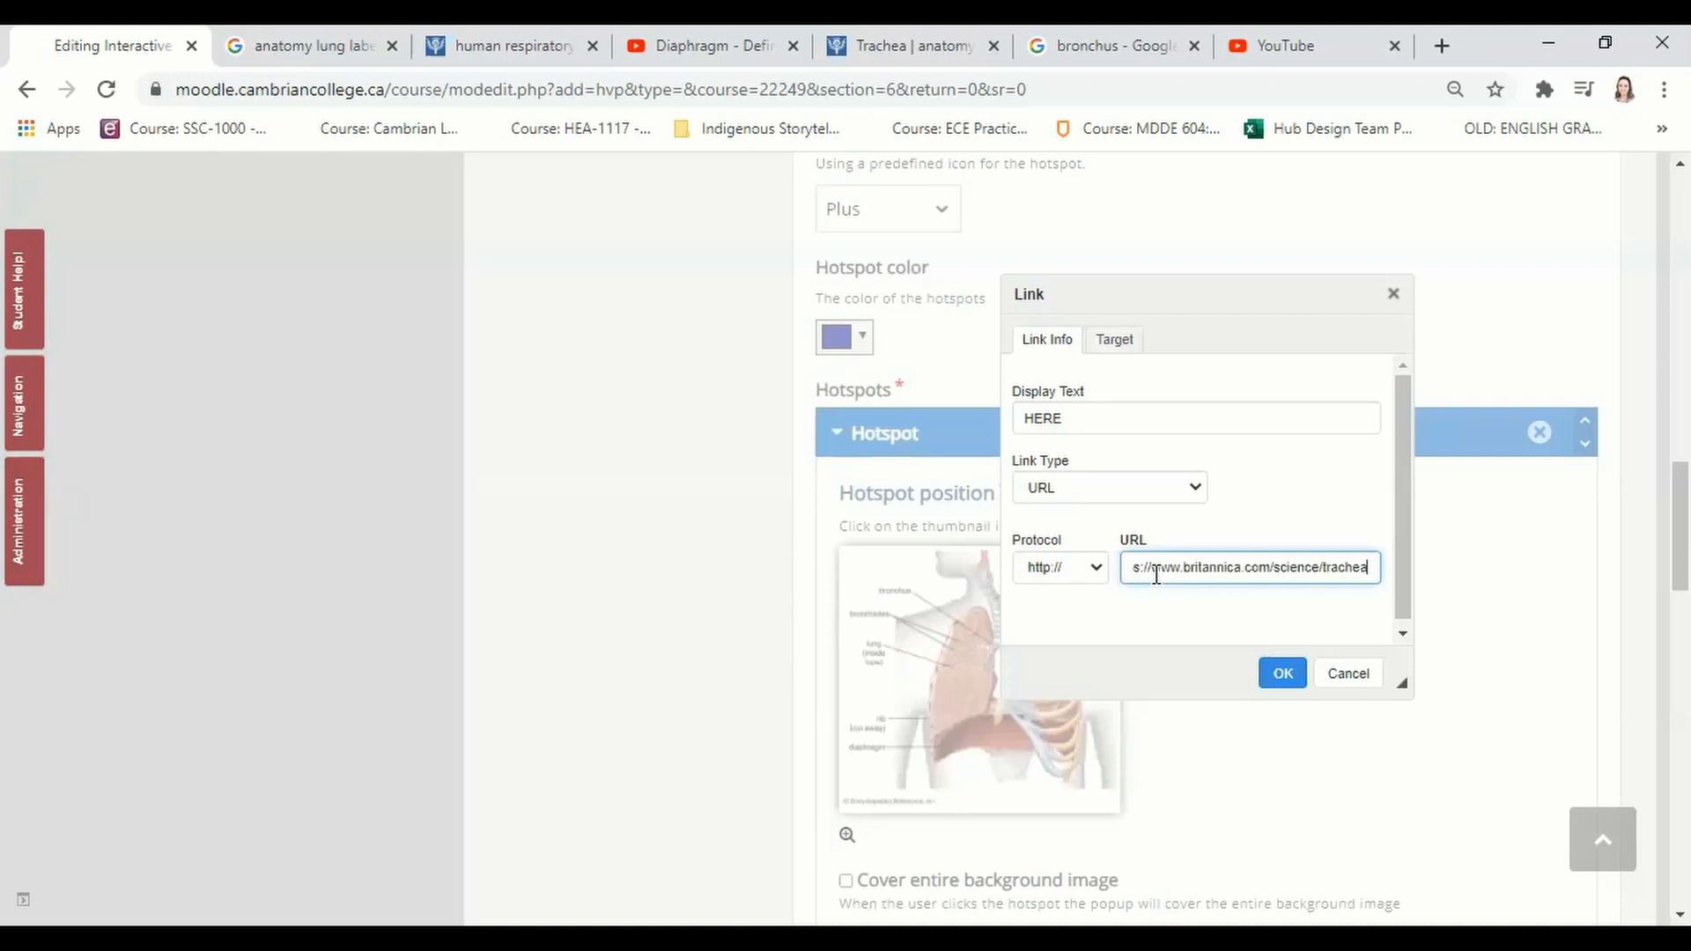
{"action": "key", "text": "Return"}
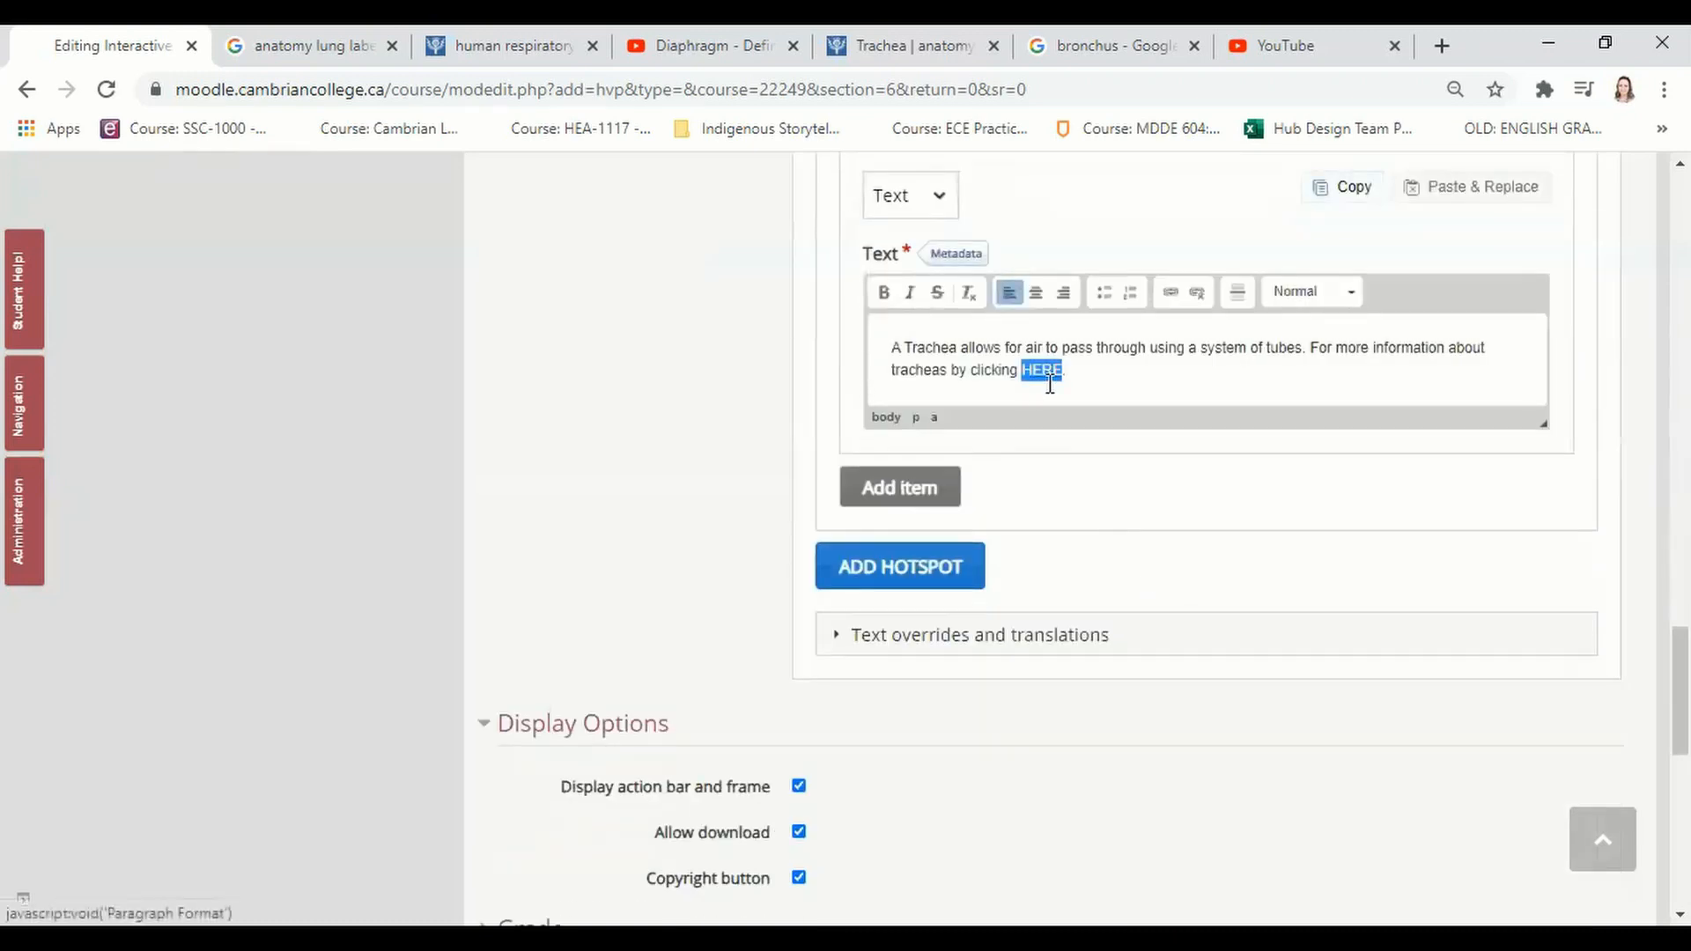
{"action": "left_click", "coordinate": [1073, 380]}
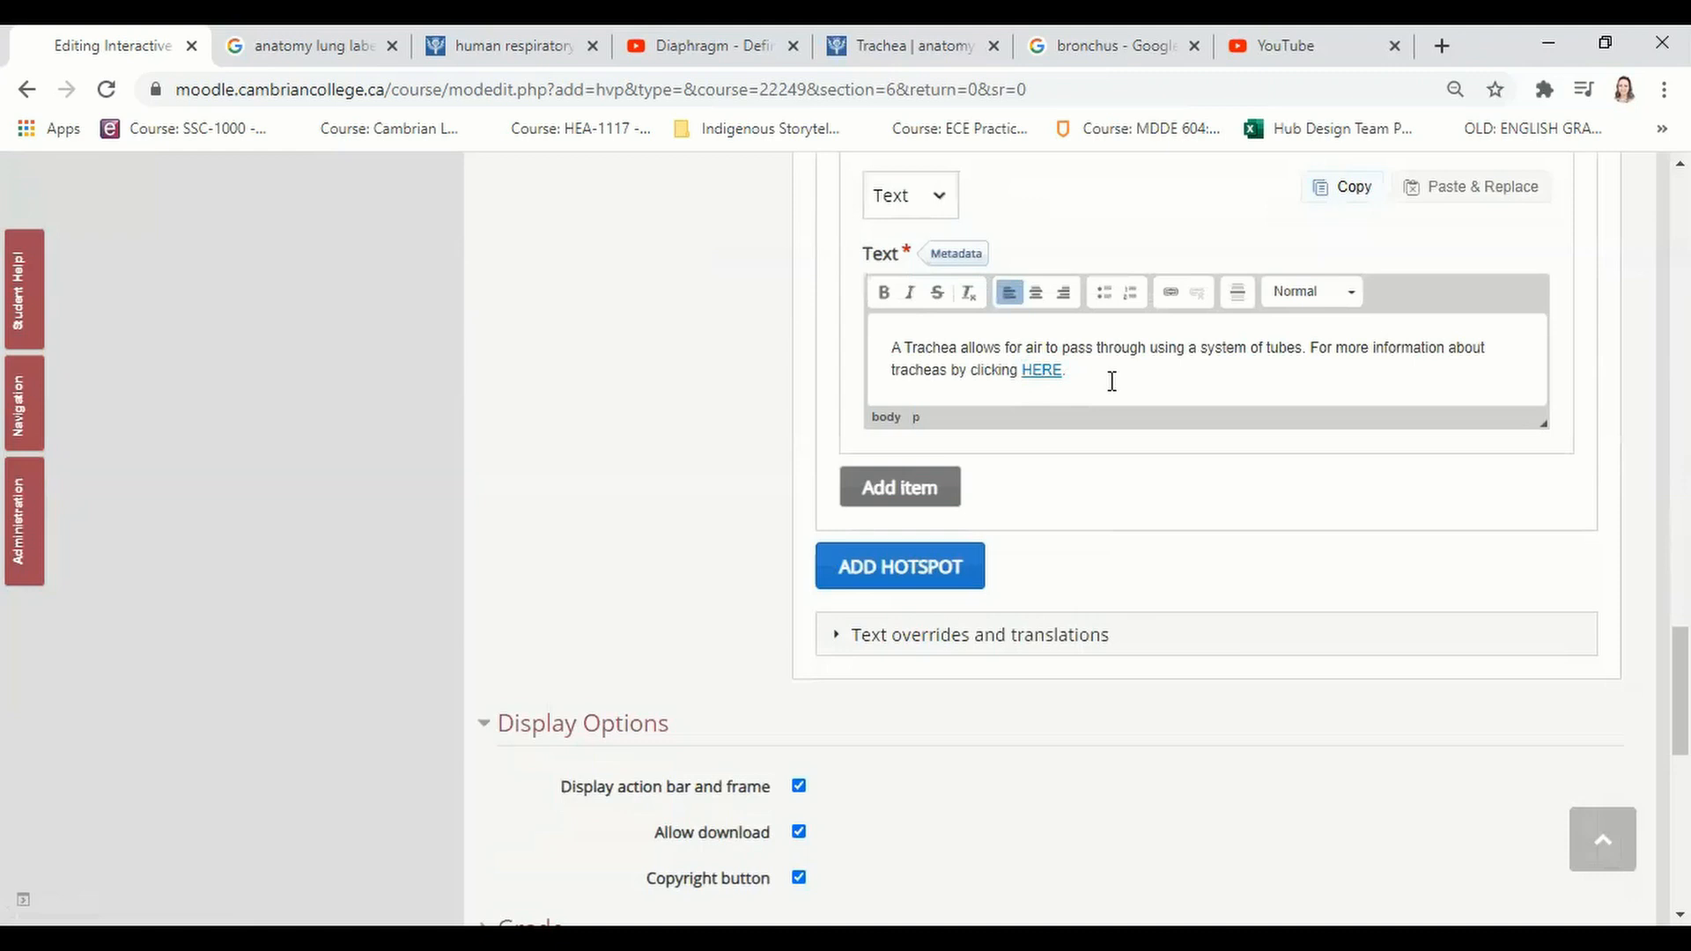
- Add a second hotspot beside the diaphragm label on the image and set its popup content type to Video
{"action": "left_click", "coordinate": [870, 574]}
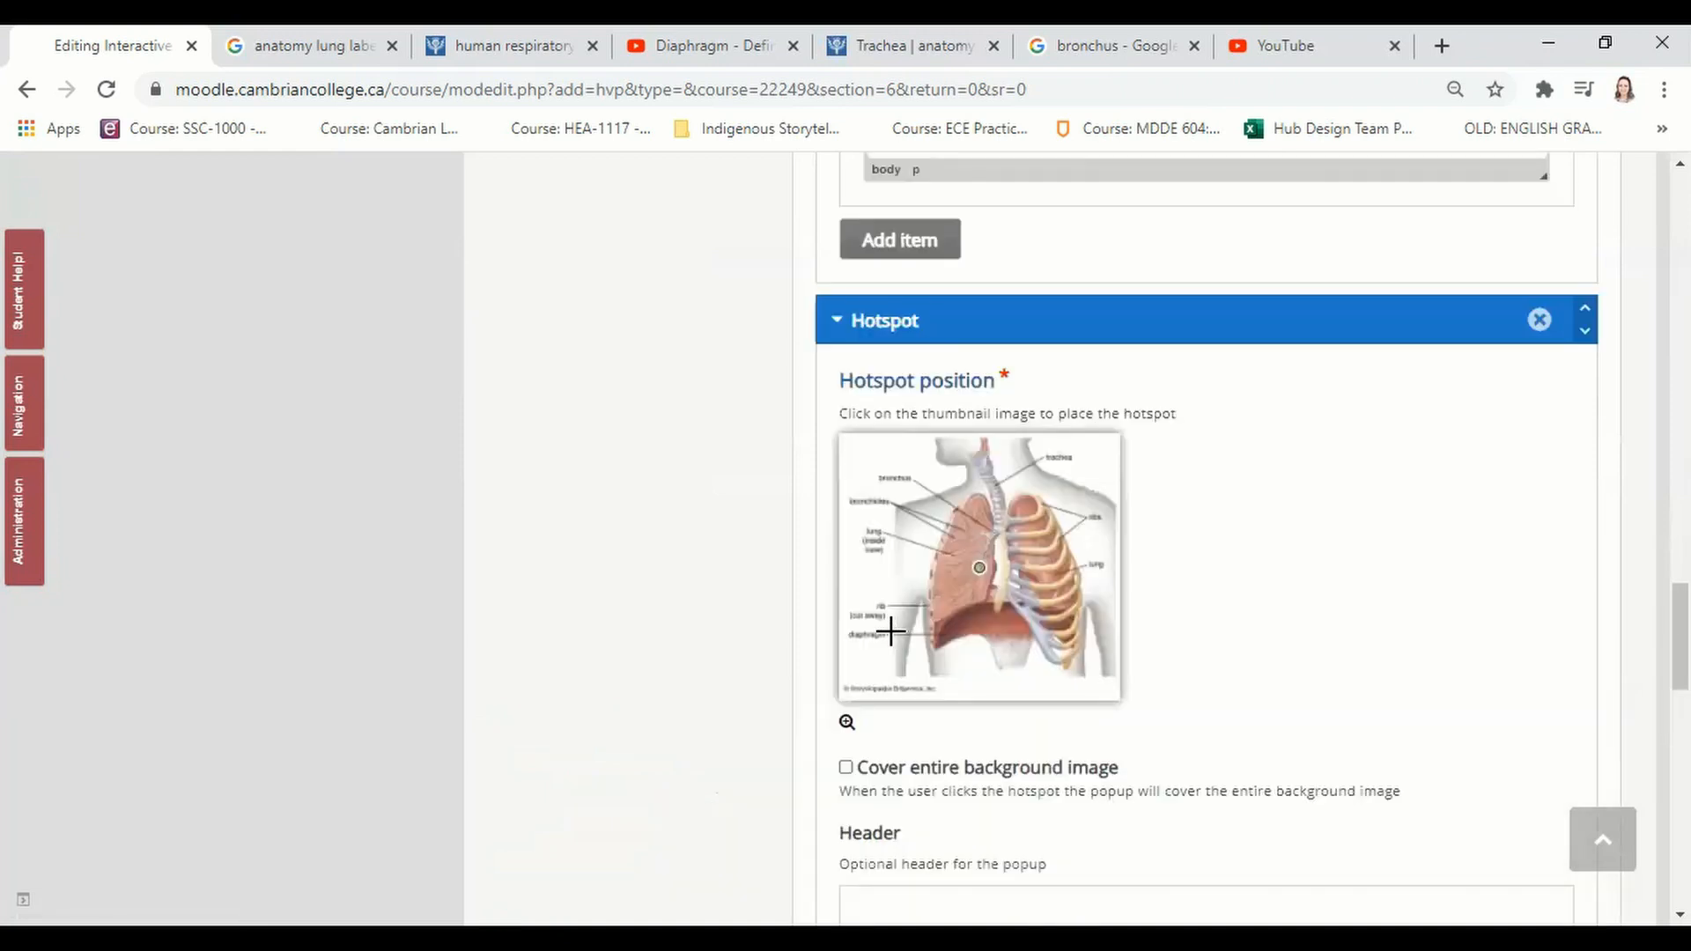
{"action": "left_click", "coordinate": [892, 632]}
{"action": "scroll", "coordinate": [1355, 669], "scroll_direction": "down", "scroll_amount": 4}
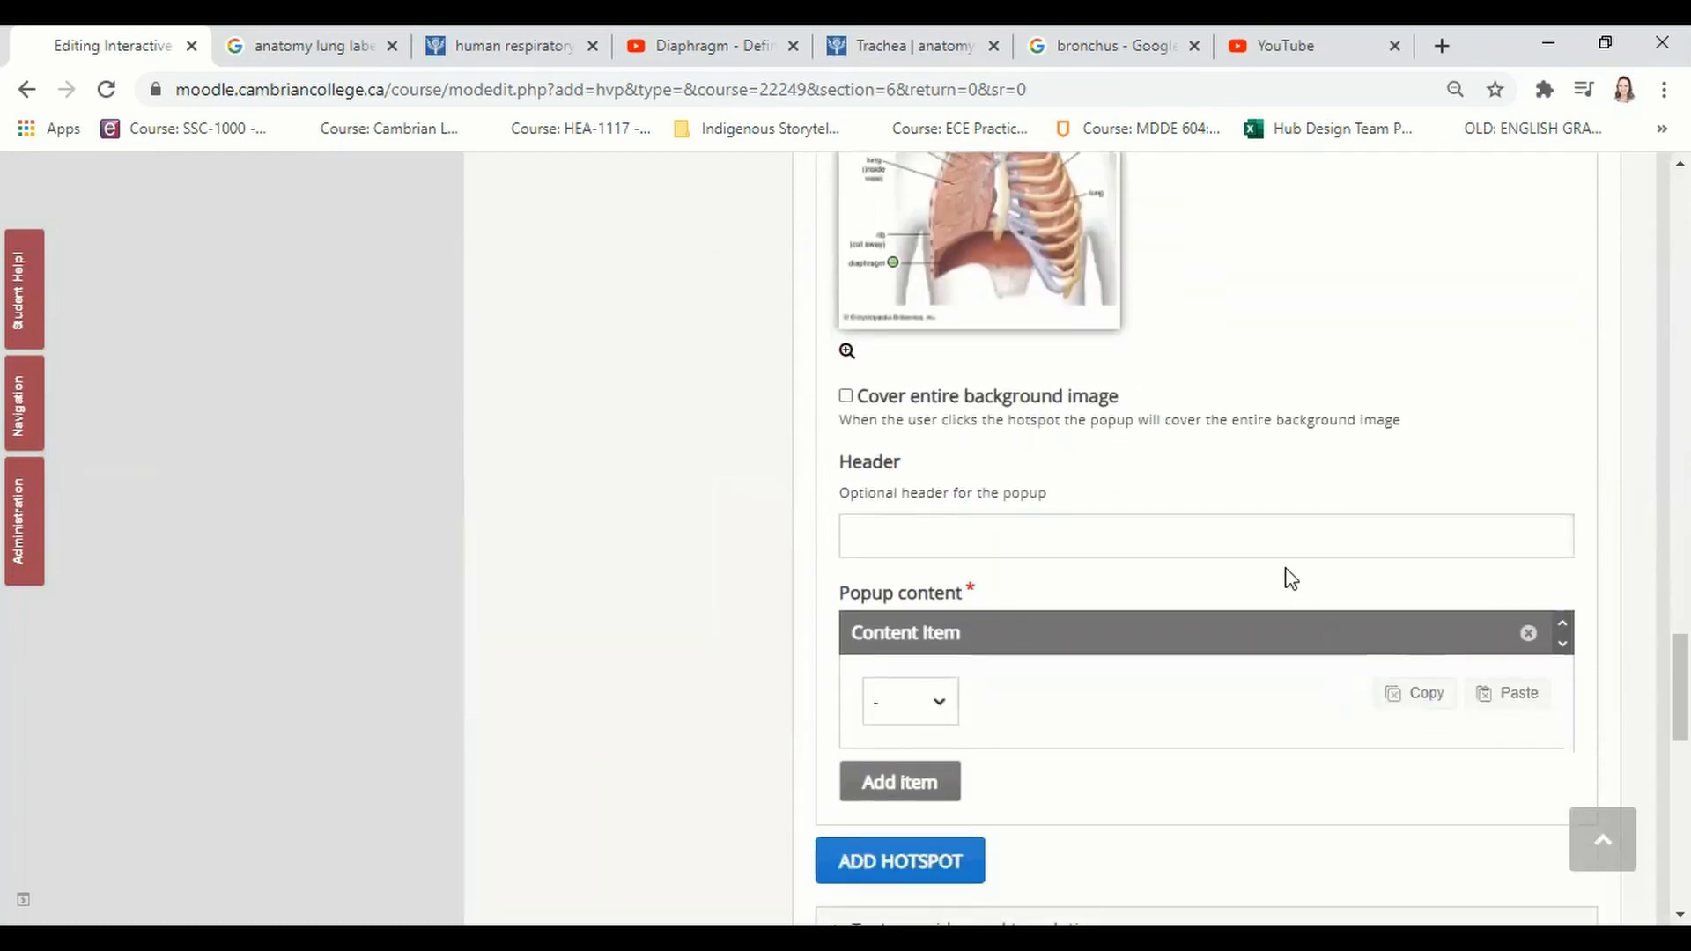
{"action": "scroll", "coordinate": [1251, 576], "scroll_direction": "down", "scroll_amount": 1}
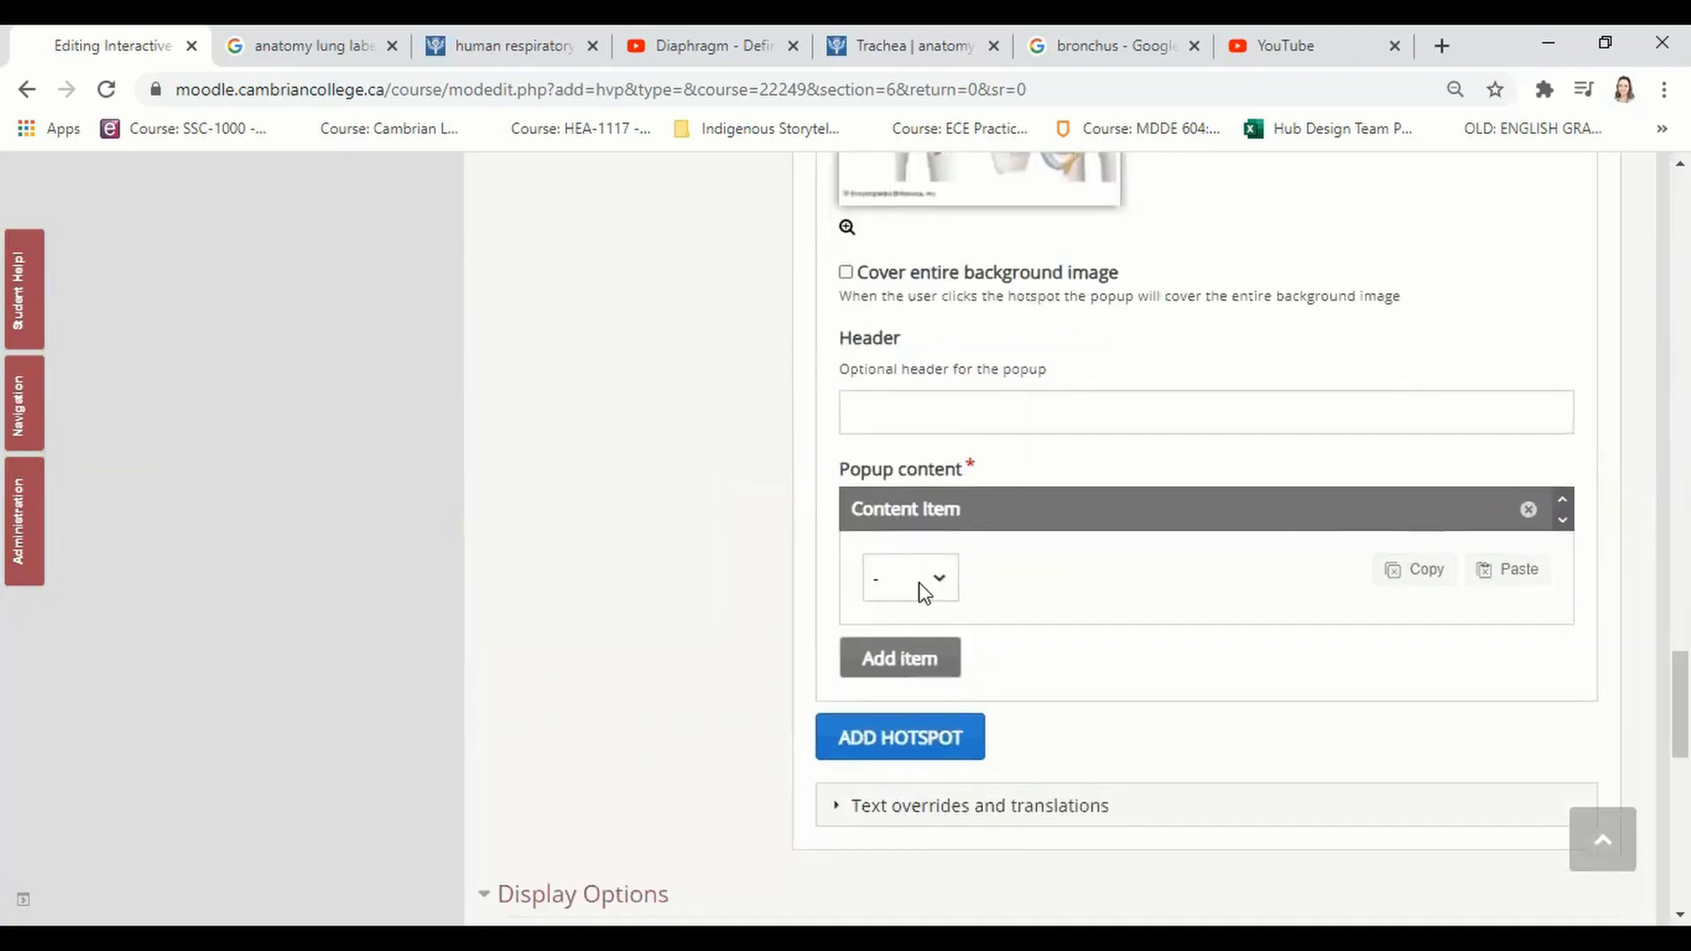
{"action": "left_click", "coordinate": [922, 579]}
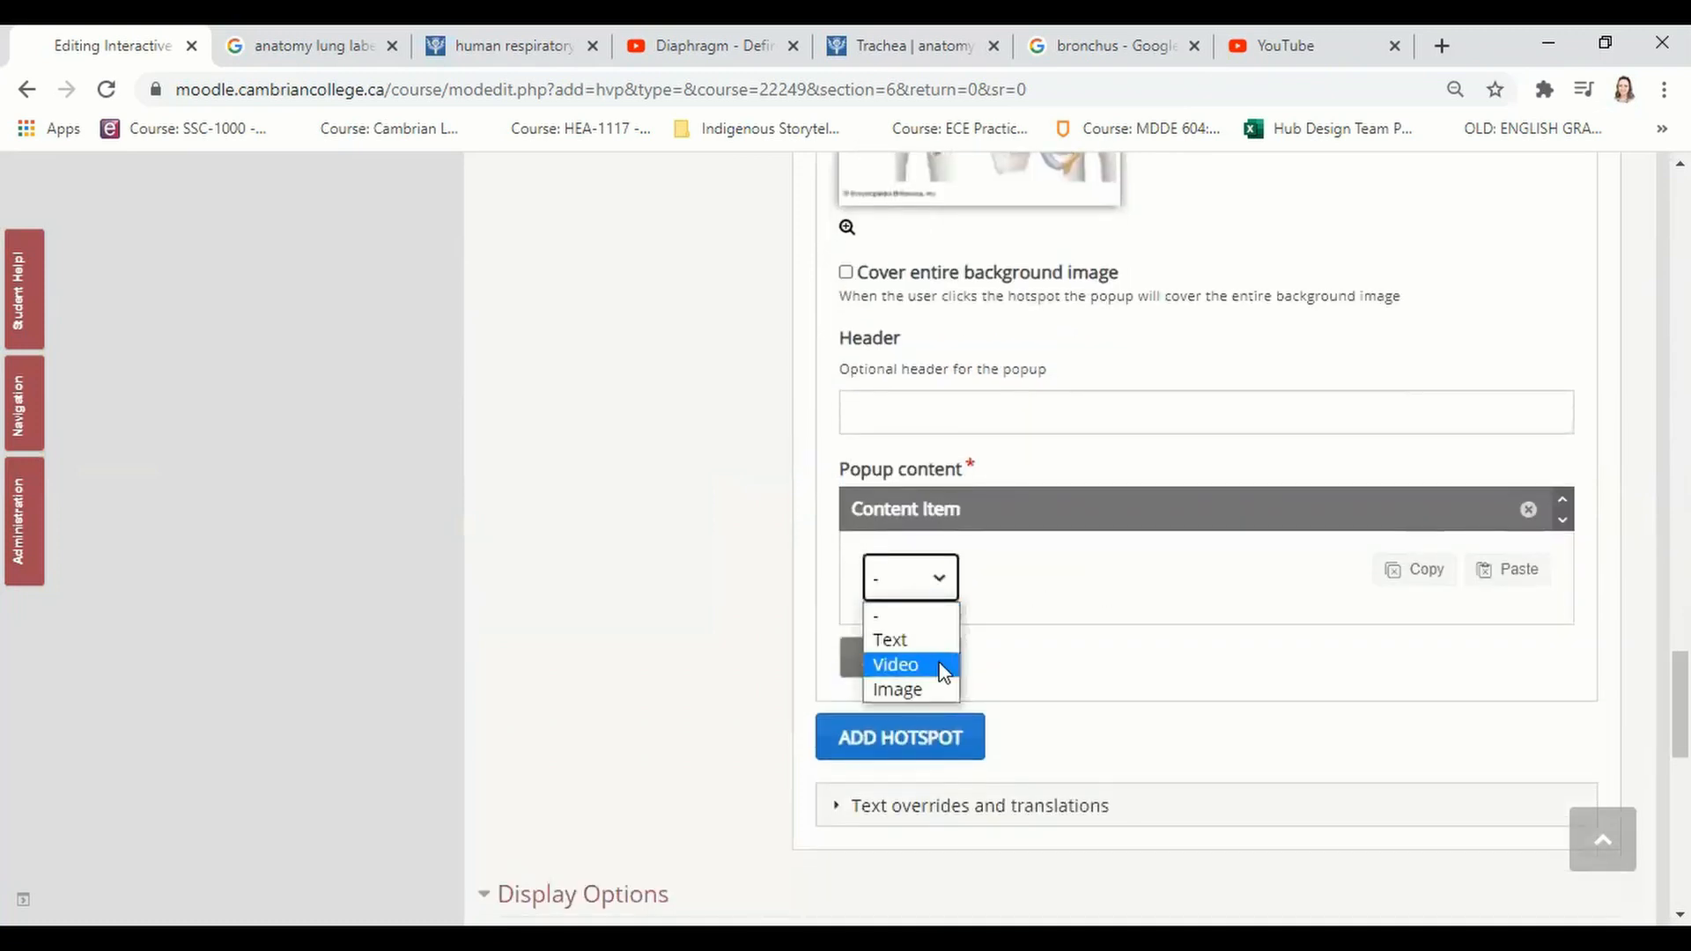
{"action": "left_click", "coordinate": [908, 665]}
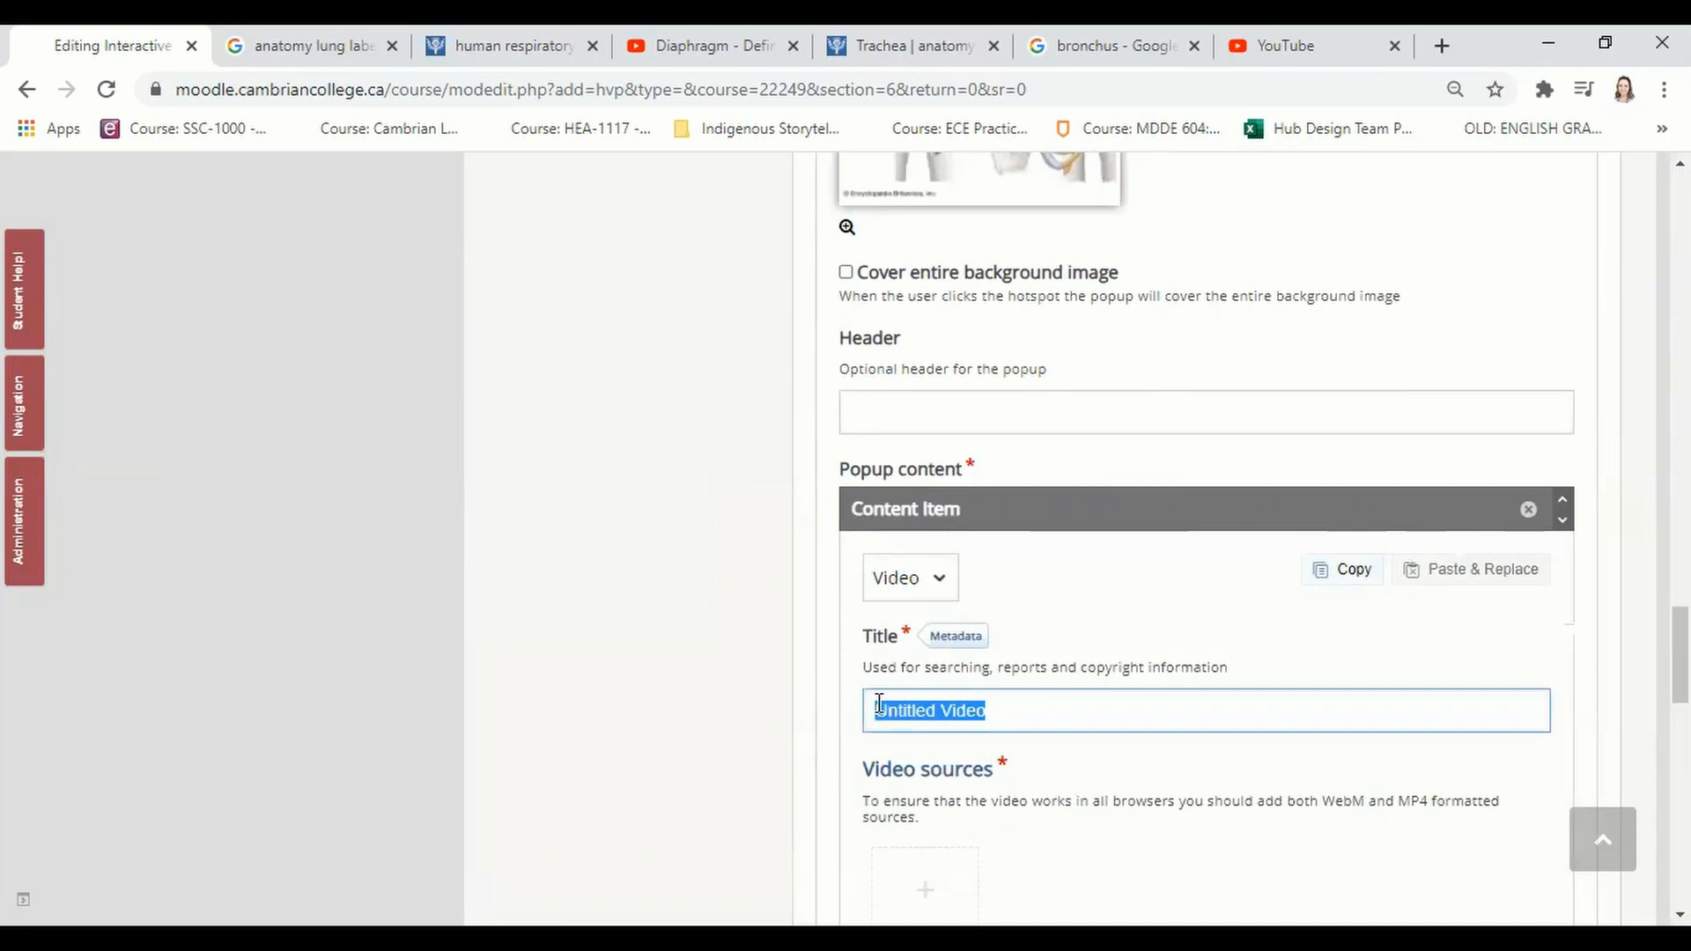
- Title the second hotspot's video "Diaphragm Video"
{"action": "type", "text": "Diaphragm"}
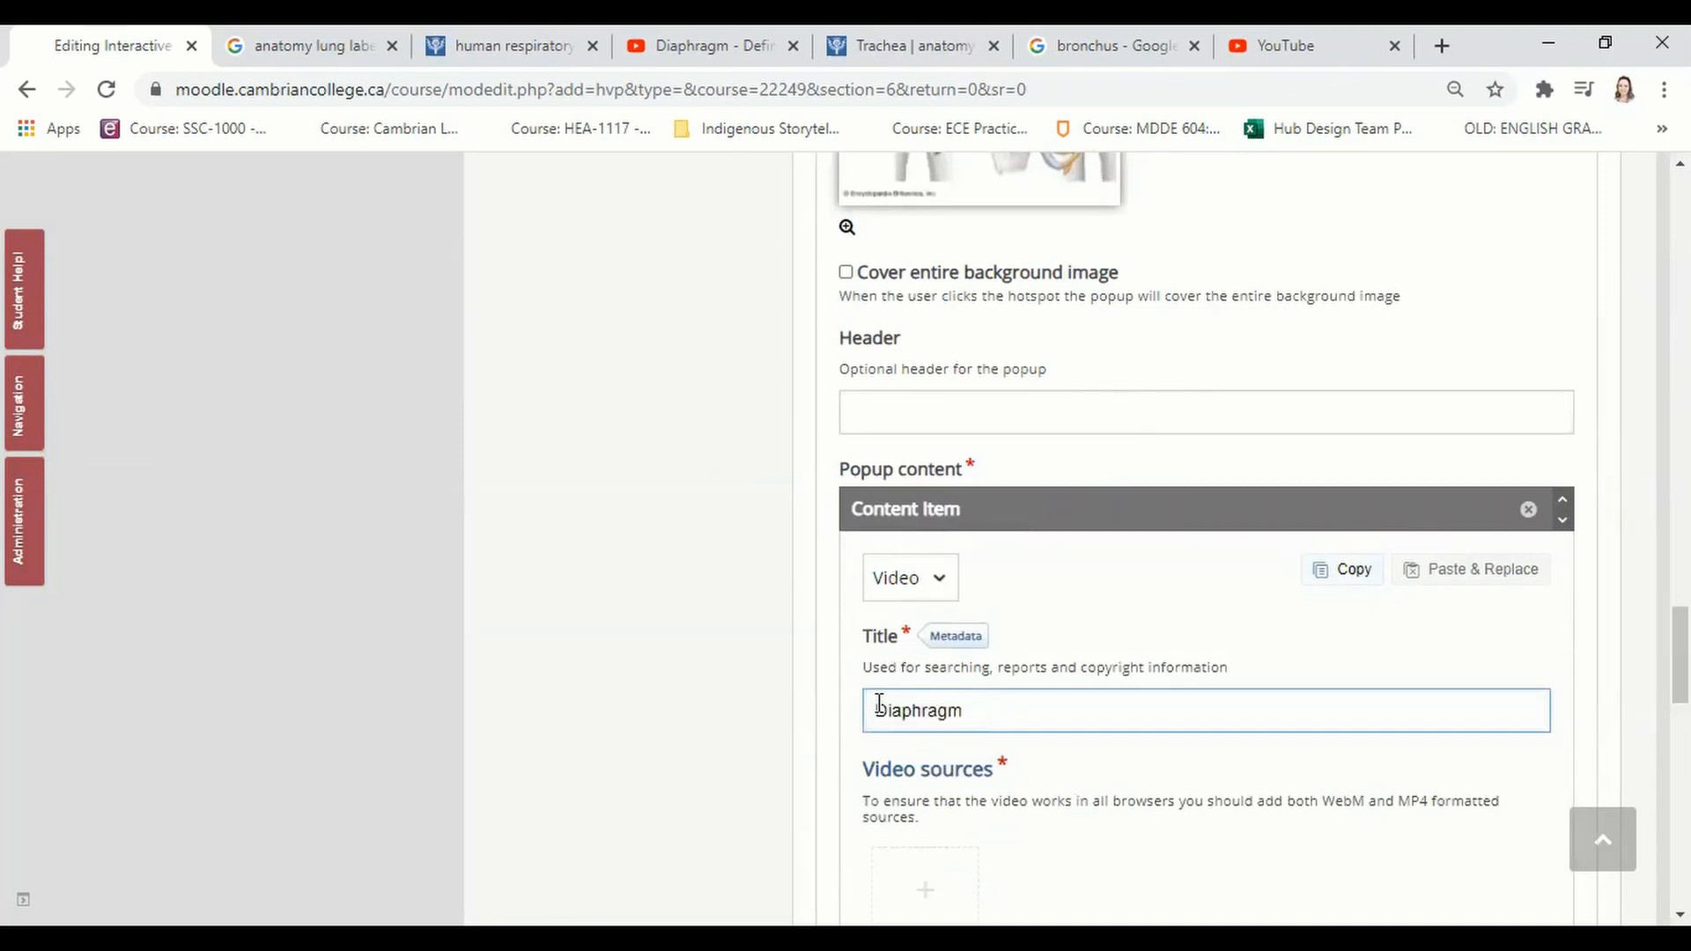
{"action": "type", "text": "Video"}
{"action": "scroll", "coordinate": [879, 702], "scroll_direction": "down", "scroll_amount": 4}
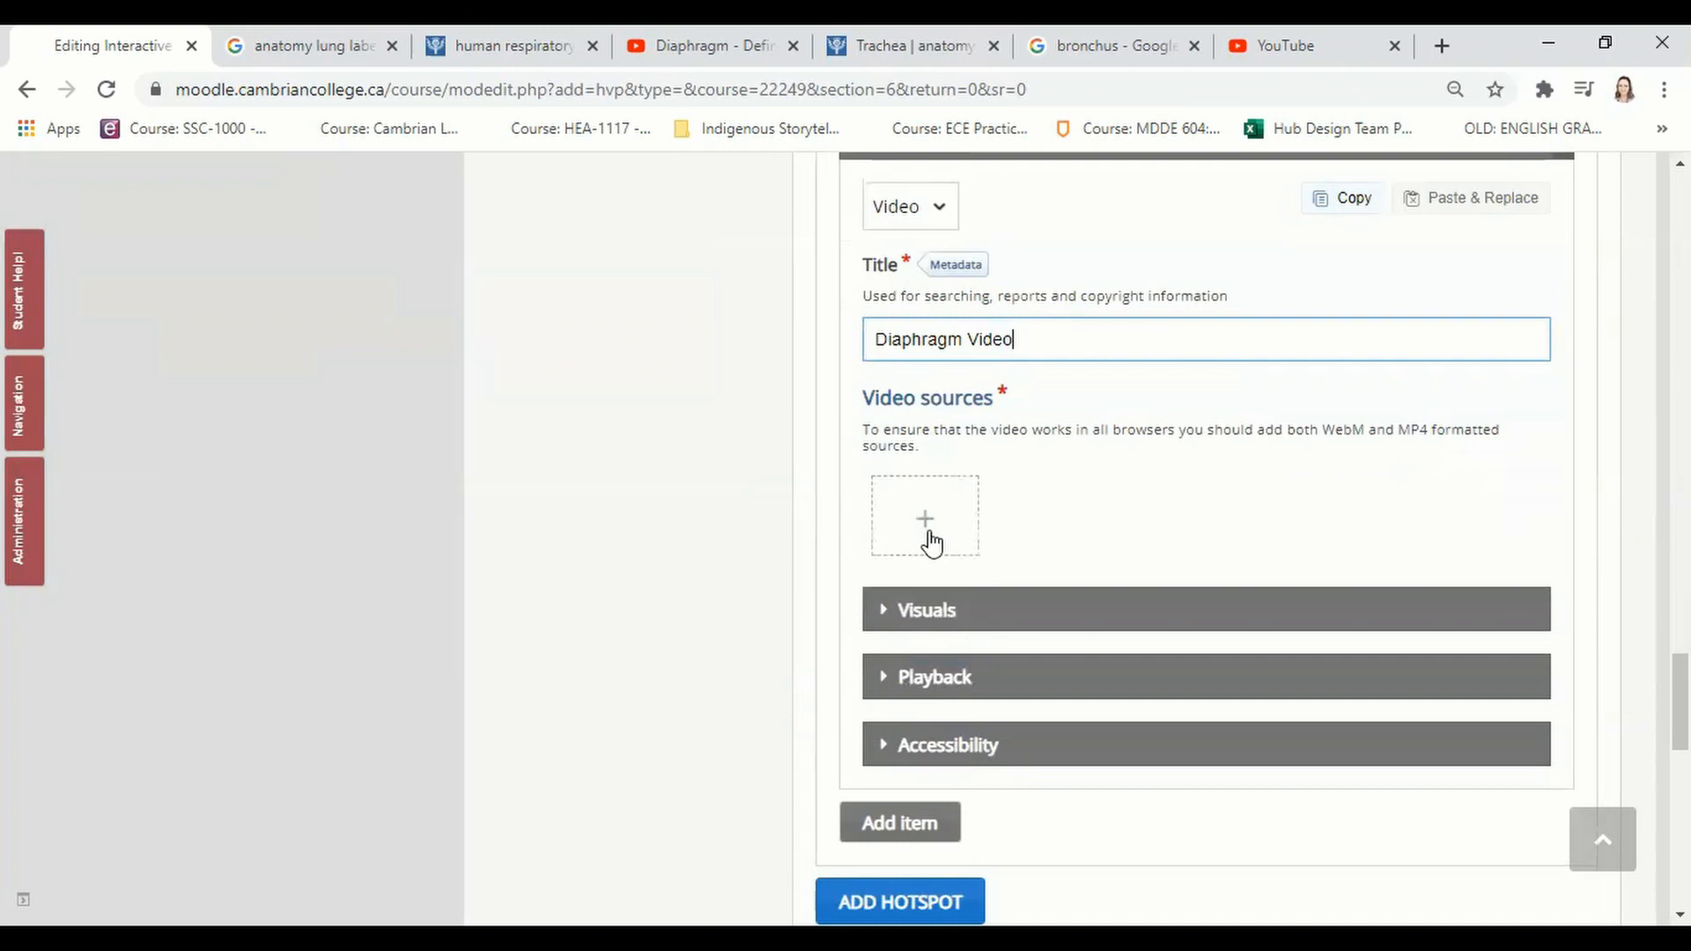
{"action": "left_click", "coordinate": [925, 520]}
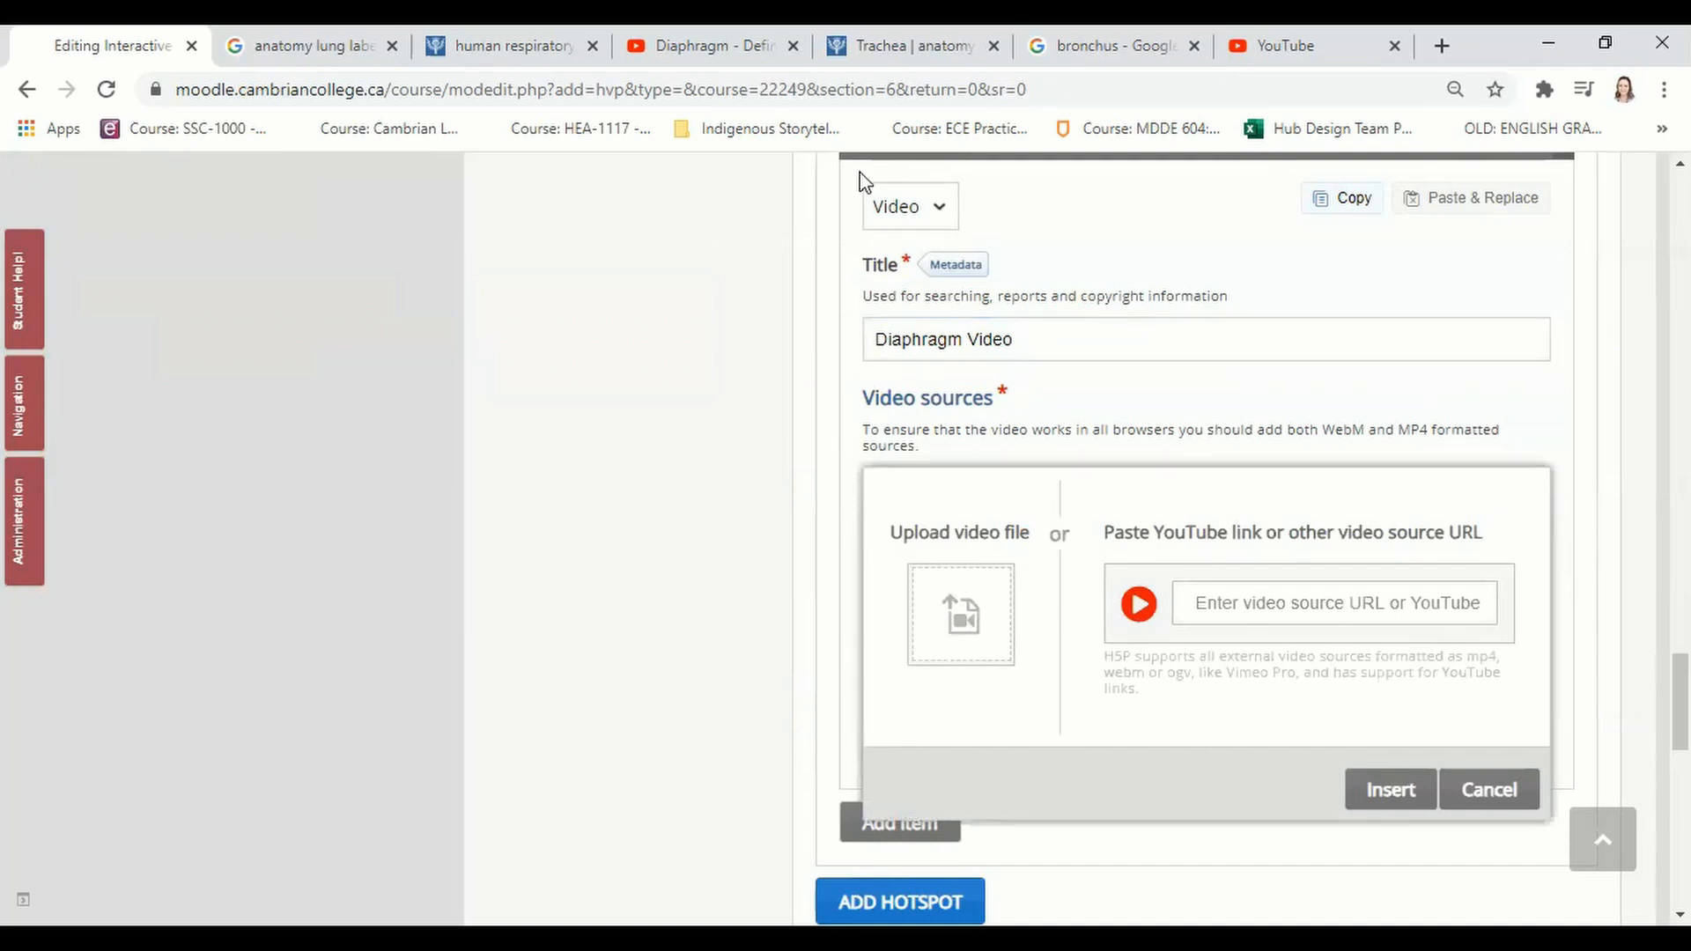
{"action": "left_click", "coordinate": [711, 46]}
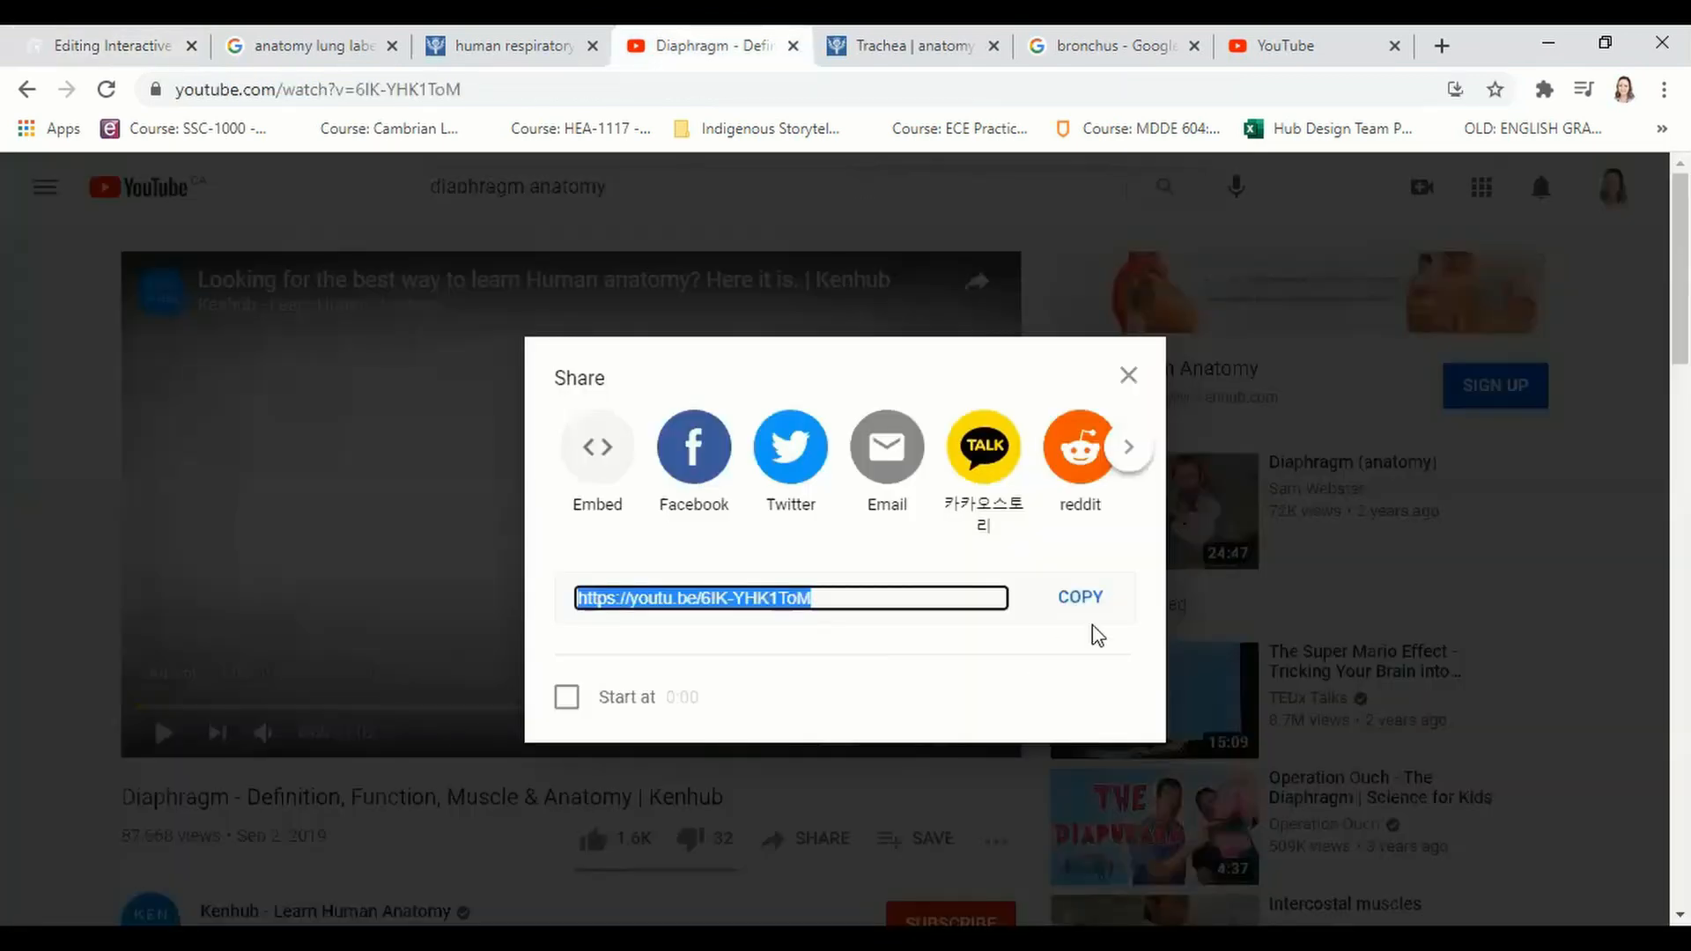
{"action": "left_click", "coordinate": [1081, 599]}
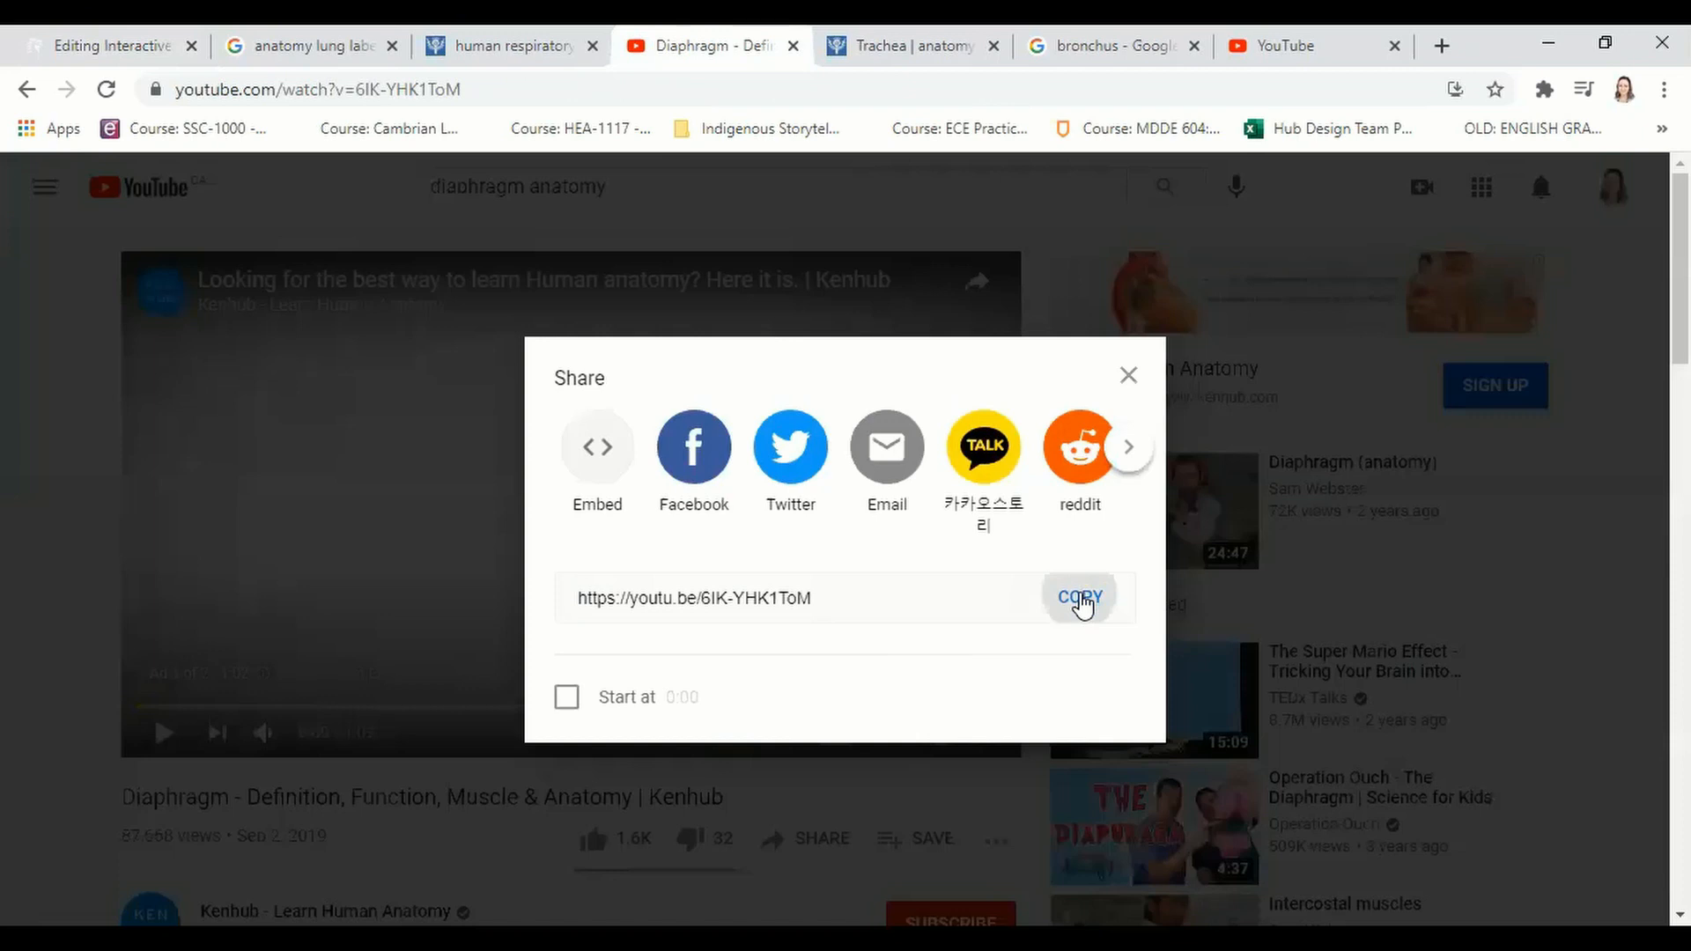
{"action": "key", "text": "ctrl+1"}
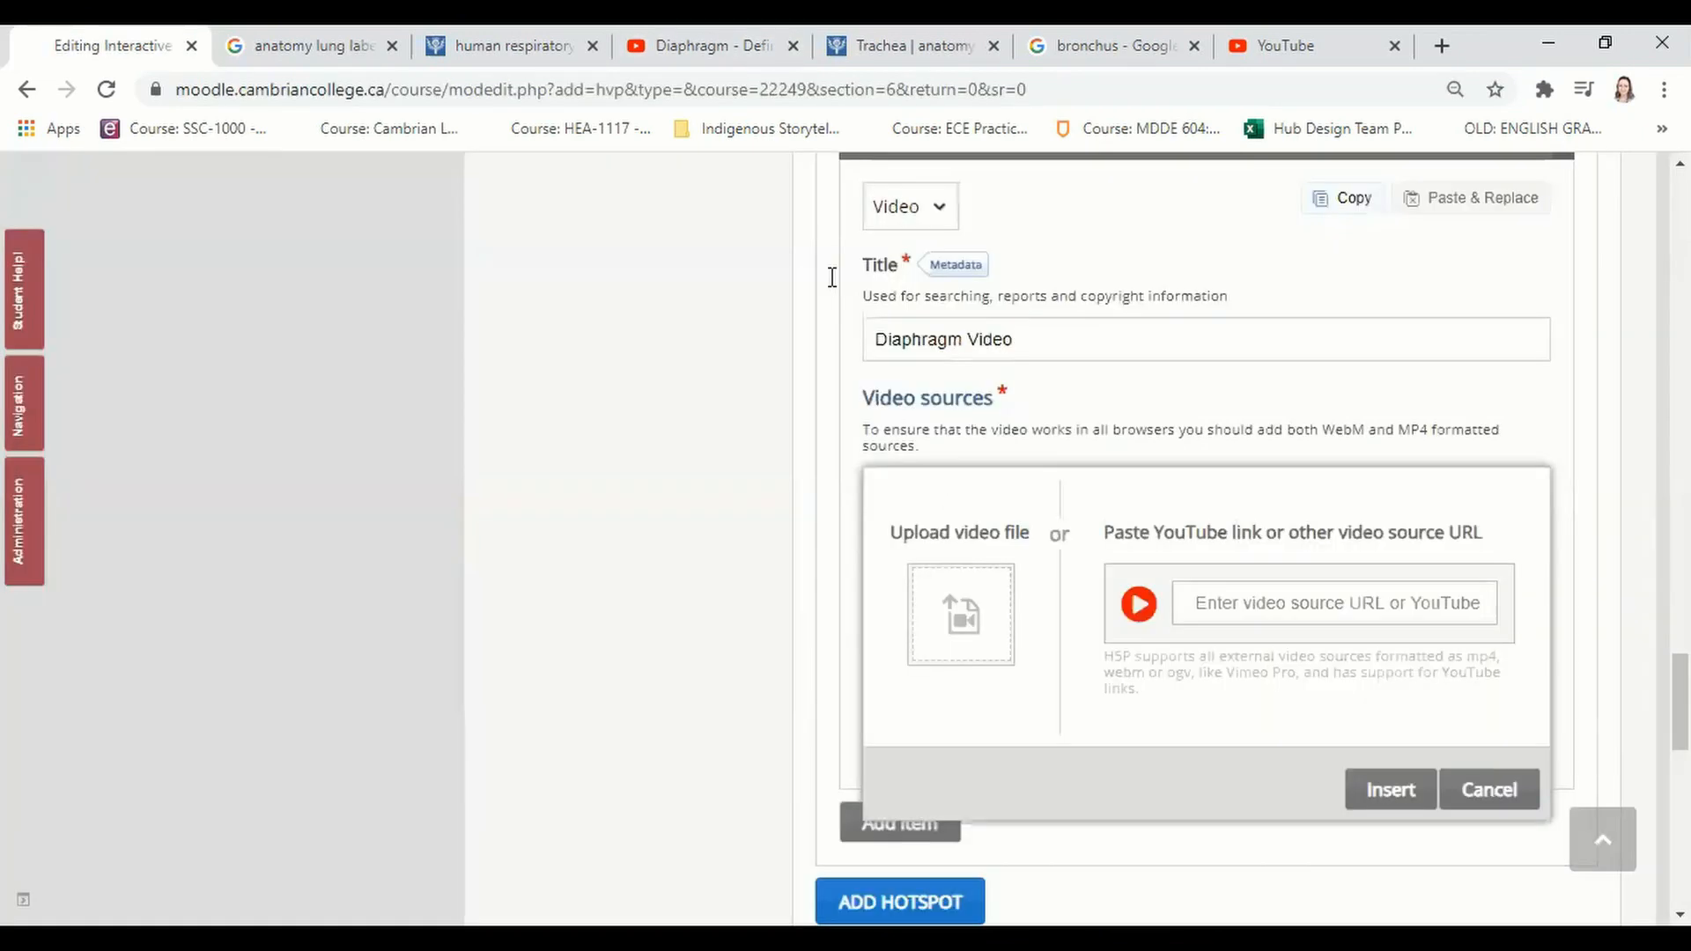
{"action": "key", "text": "ctrl+v"}
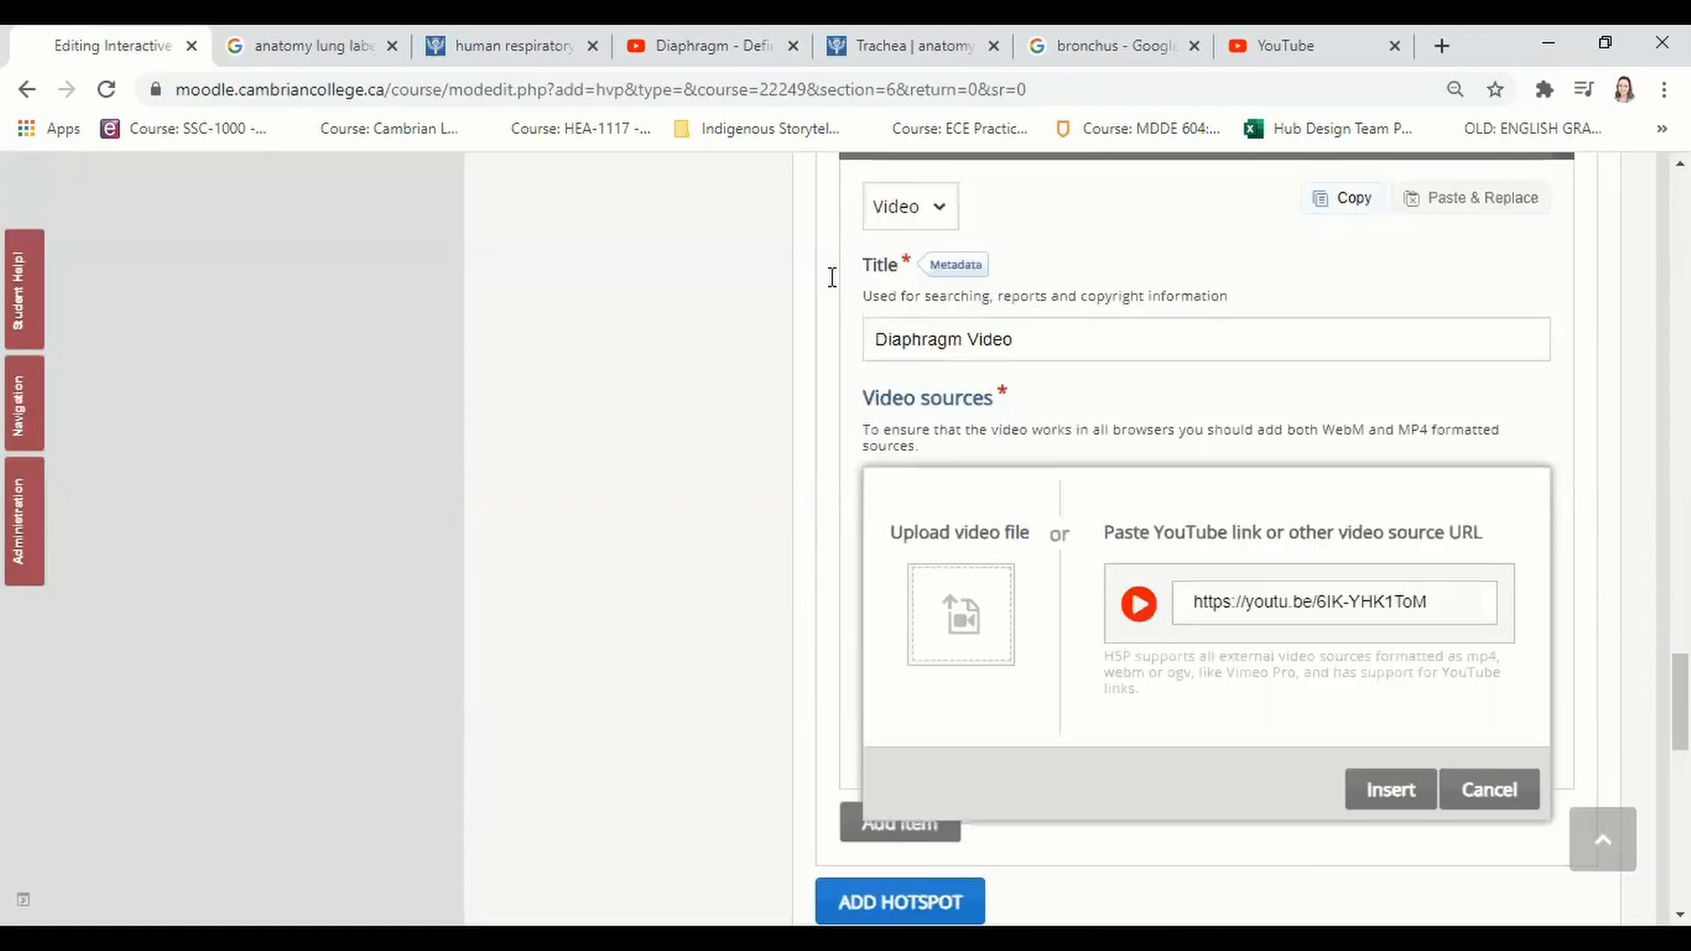
{"action": "left_click", "coordinate": [1392, 792]}
{"action": "scroll", "coordinate": [822, 453], "scroll_direction": "down", "scroll_amount": 1}
{"action": "left_click", "coordinate": [939, 495]}
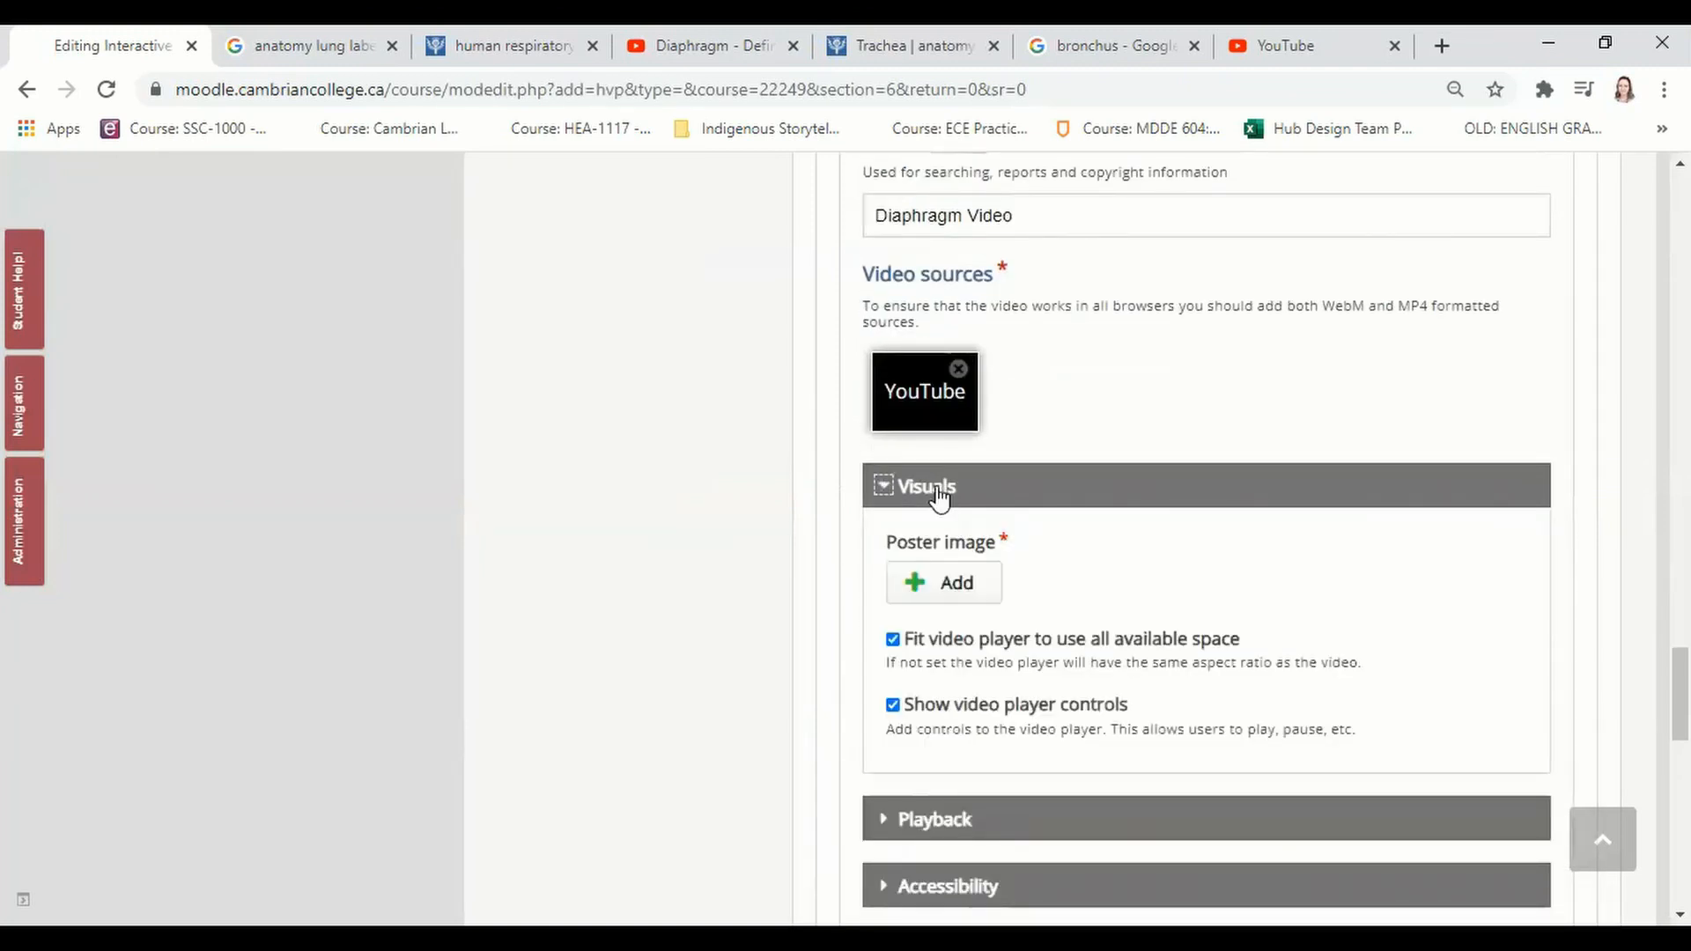
{"action": "left_click", "coordinate": [939, 496]}
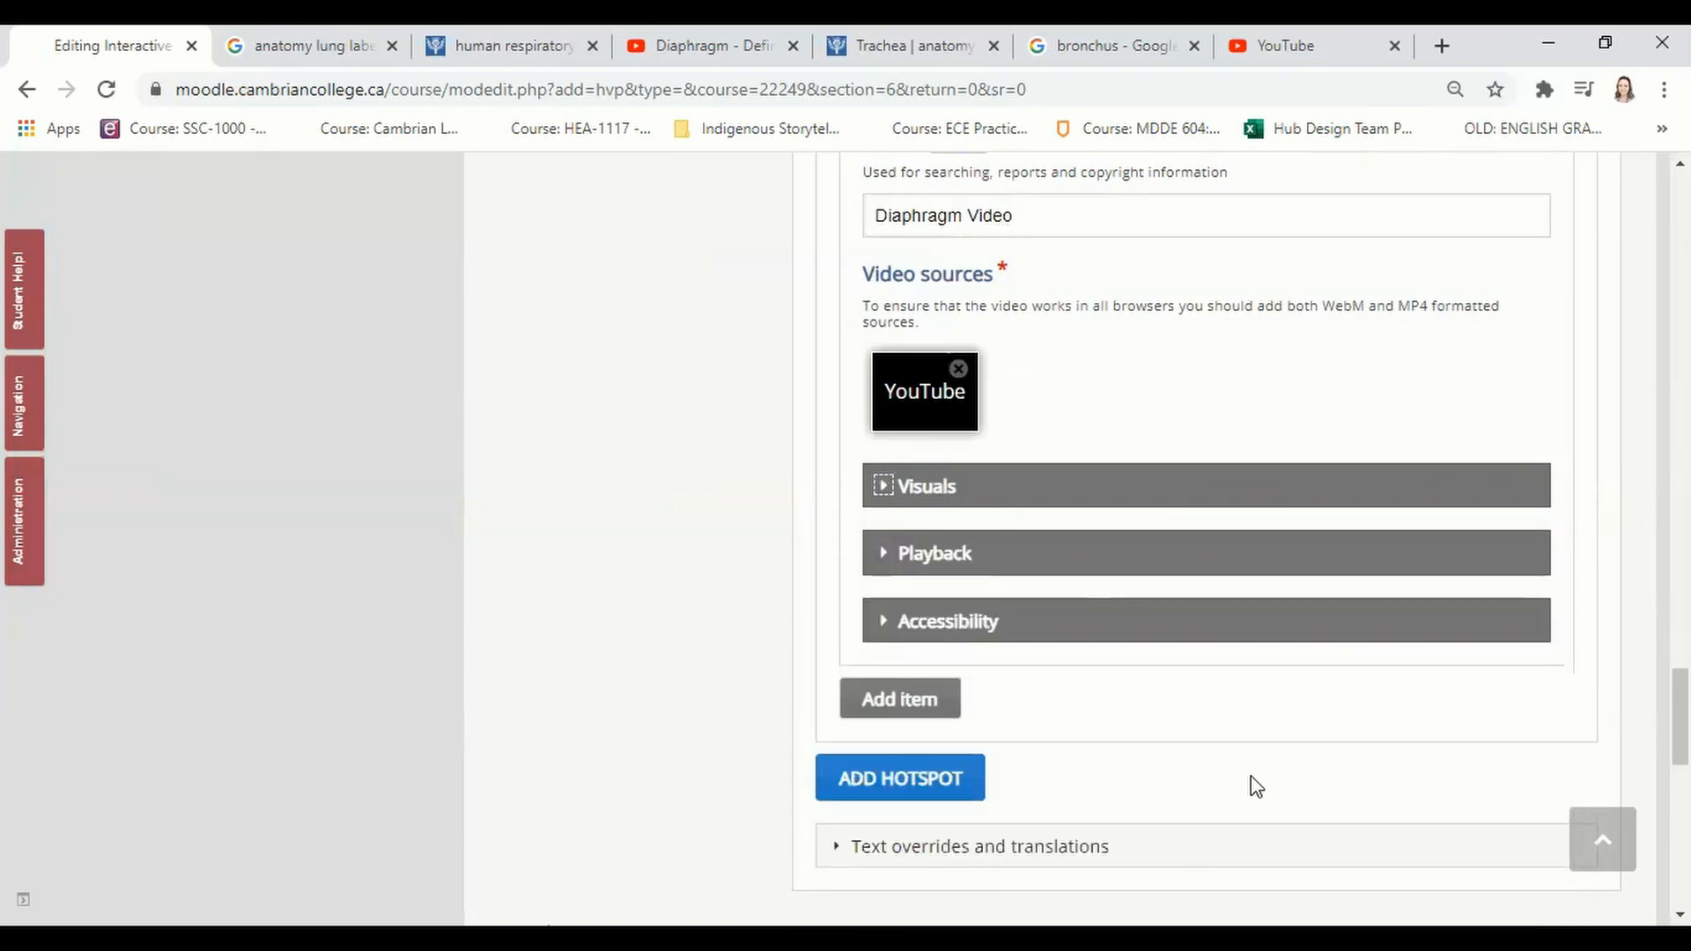
- Add a third hotspot beside the bronchus label on the image and set its popup content type to Text
{"action": "scroll", "coordinate": [1215, 786], "scroll_direction": "down", "scroll_amount": 3}
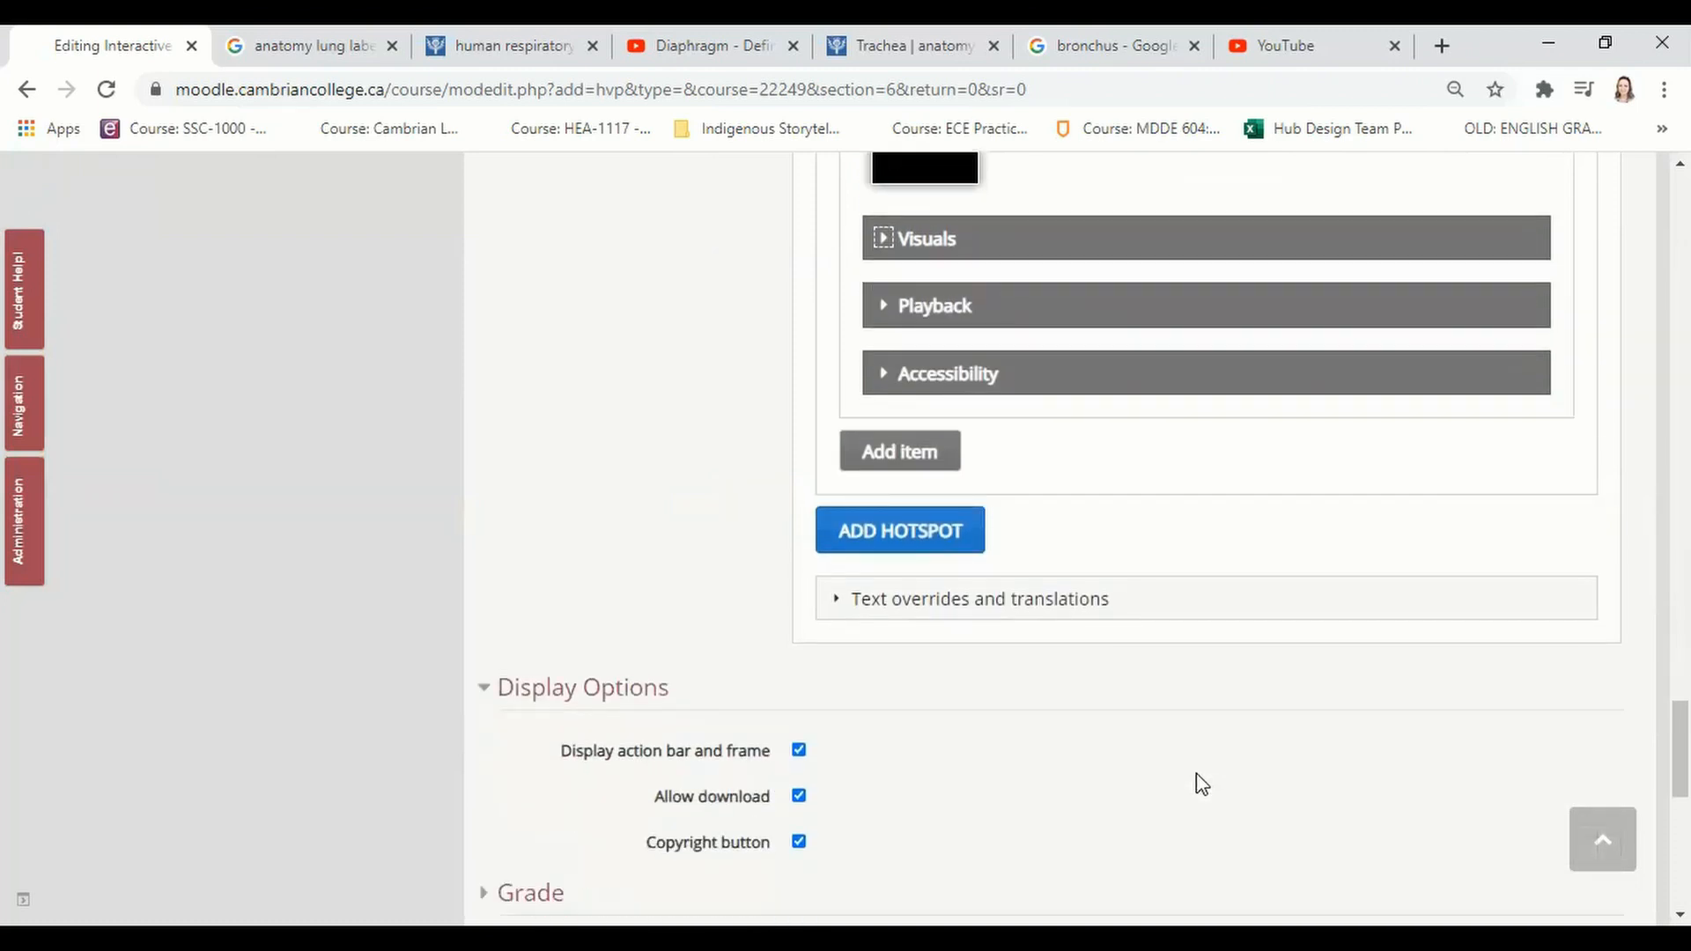
{"action": "left_click", "coordinate": [880, 533]}
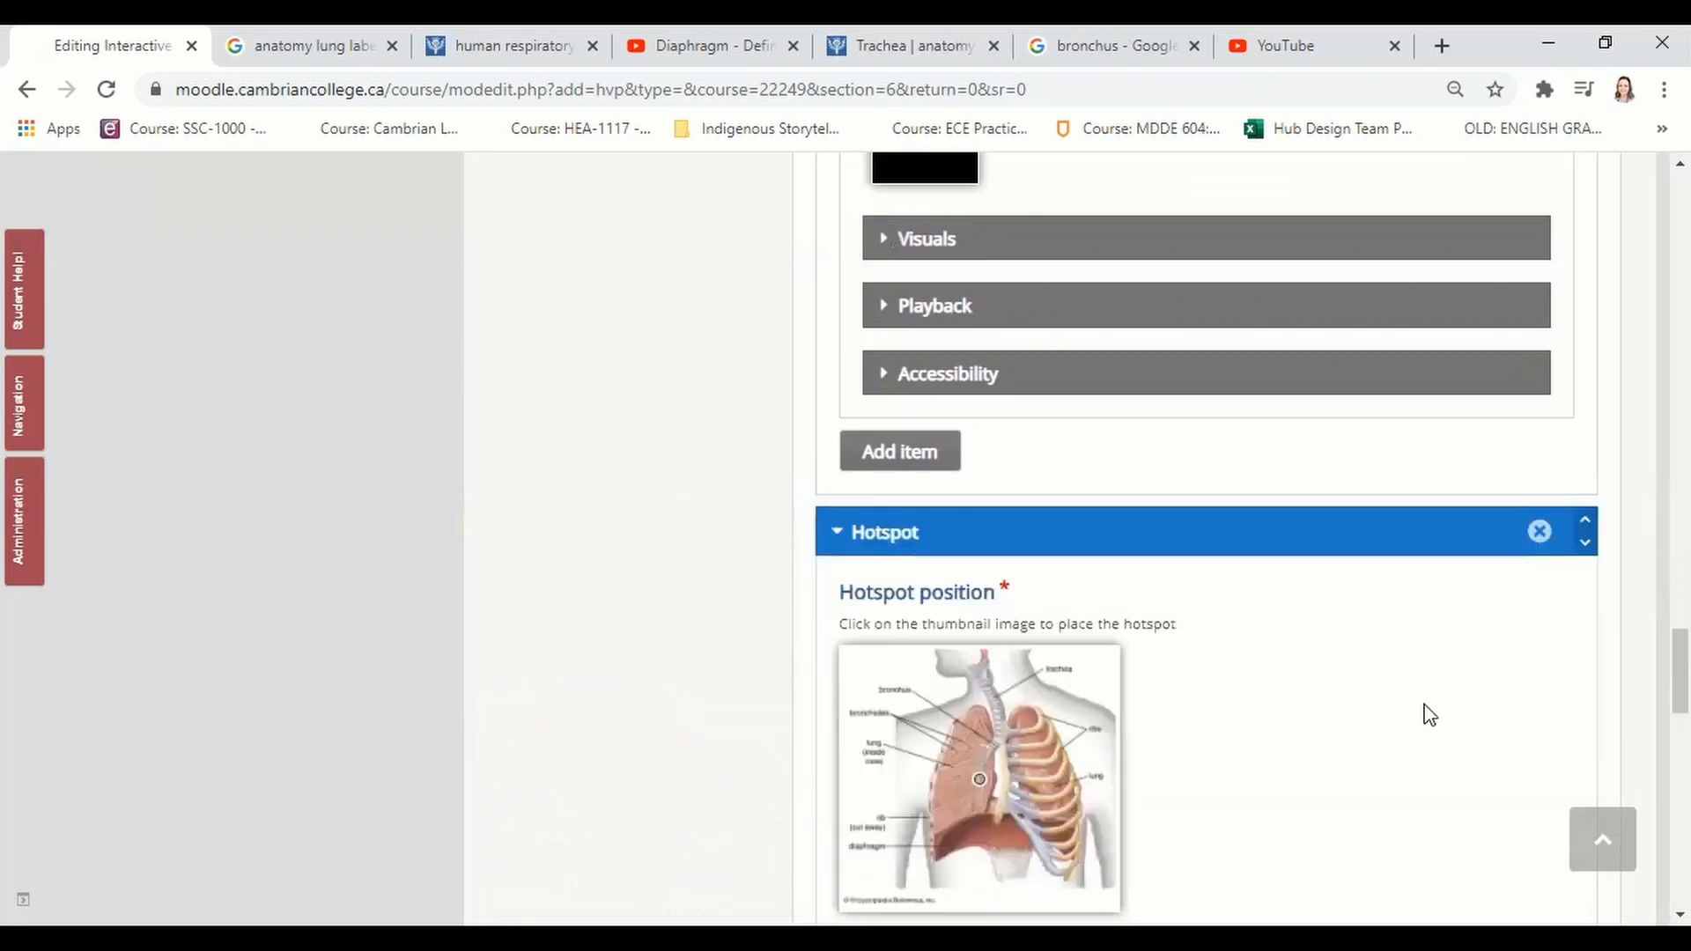
{"action": "scroll", "coordinate": [1427, 710], "scroll_direction": "down", "scroll_amount": 2}
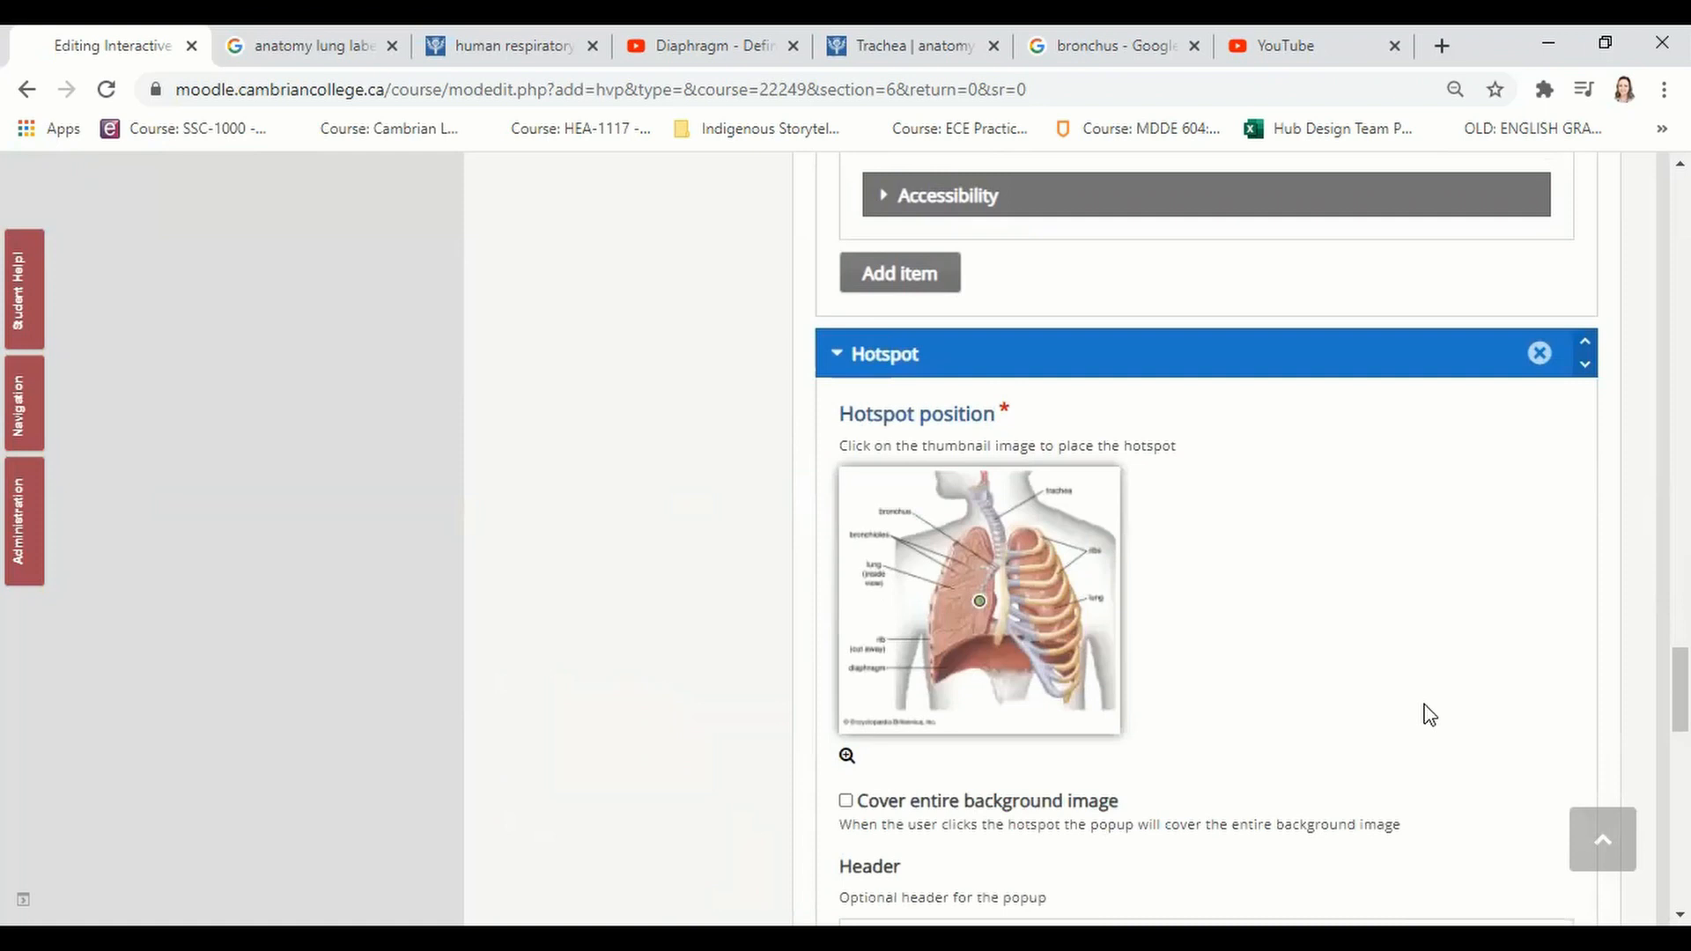
{"action": "scroll", "coordinate": [1330, 584], "scroll_direction": "down", "scroll_amount": 1}
{"action": "scroll", "coordinate": [1333, 579], "scroll_direction": "down", "scroll_amount": 1}
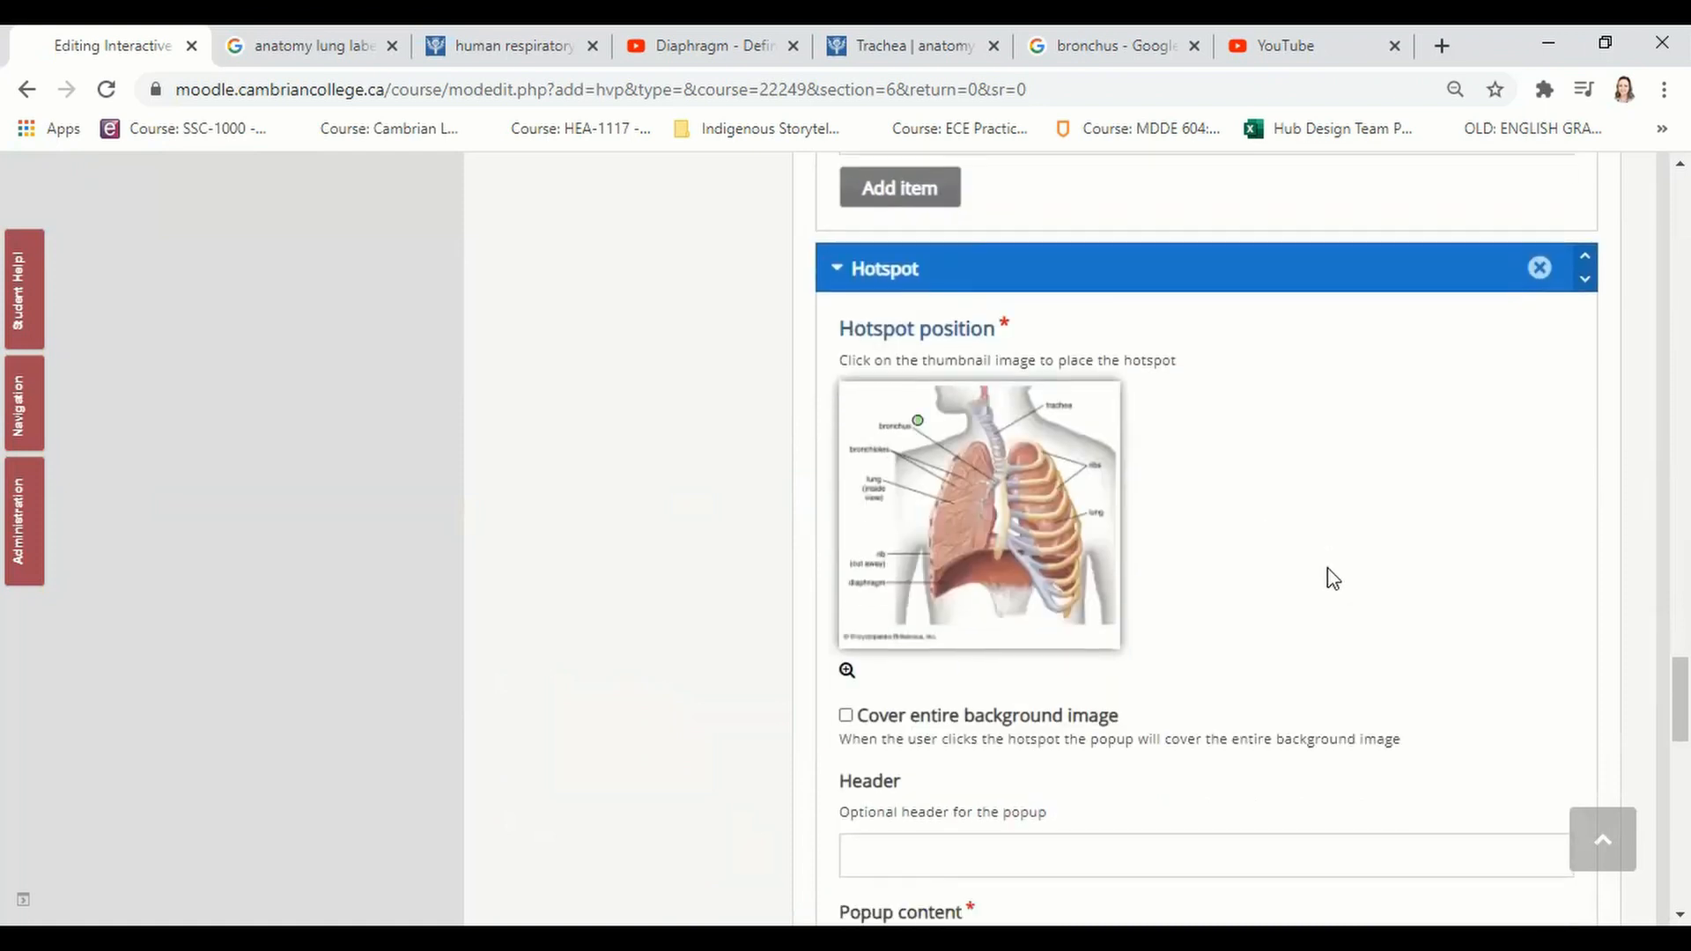
{"action": "scroll", "coordinate": [1332, 579], "scroll_direction": "down", "scroll_amount": 4}
{"action": "left_click", "coordinate": [932, 656]}
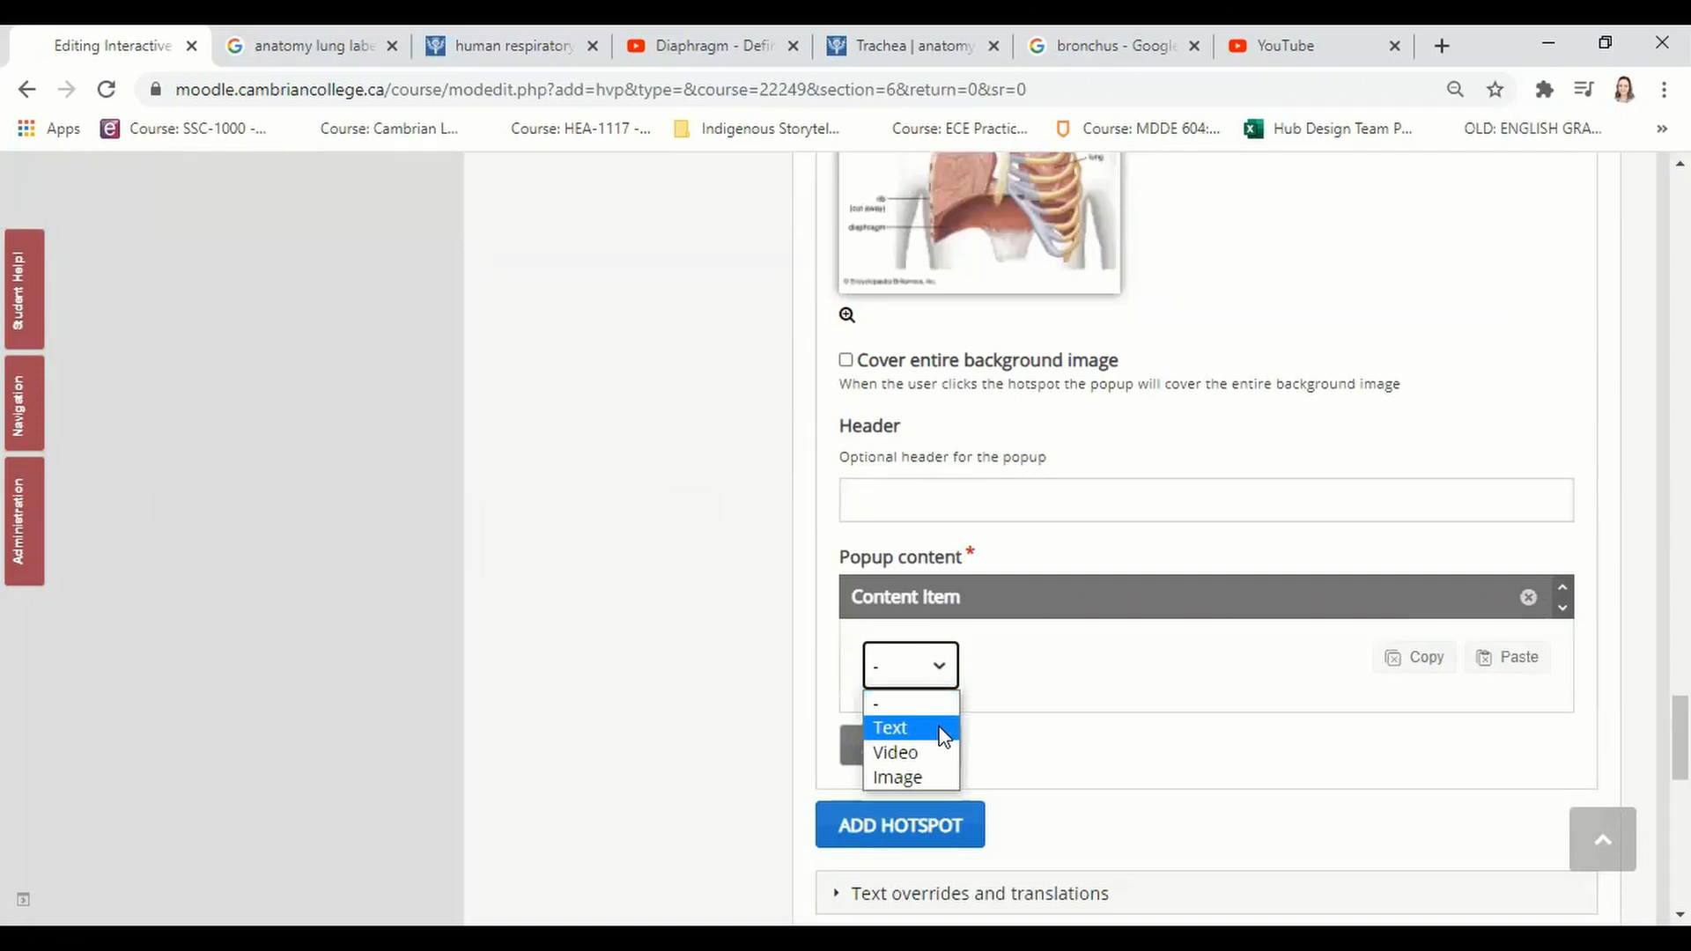
{"action": "left_click", "coordinate": [892, 727]}
- Enter the bronchus popup text "The Bronchus is one of the major air tubes in the lung."
{"action": "scroll", "coordinate": [944, 736], "scroll_direction": "down", "scroll_amount": 5}
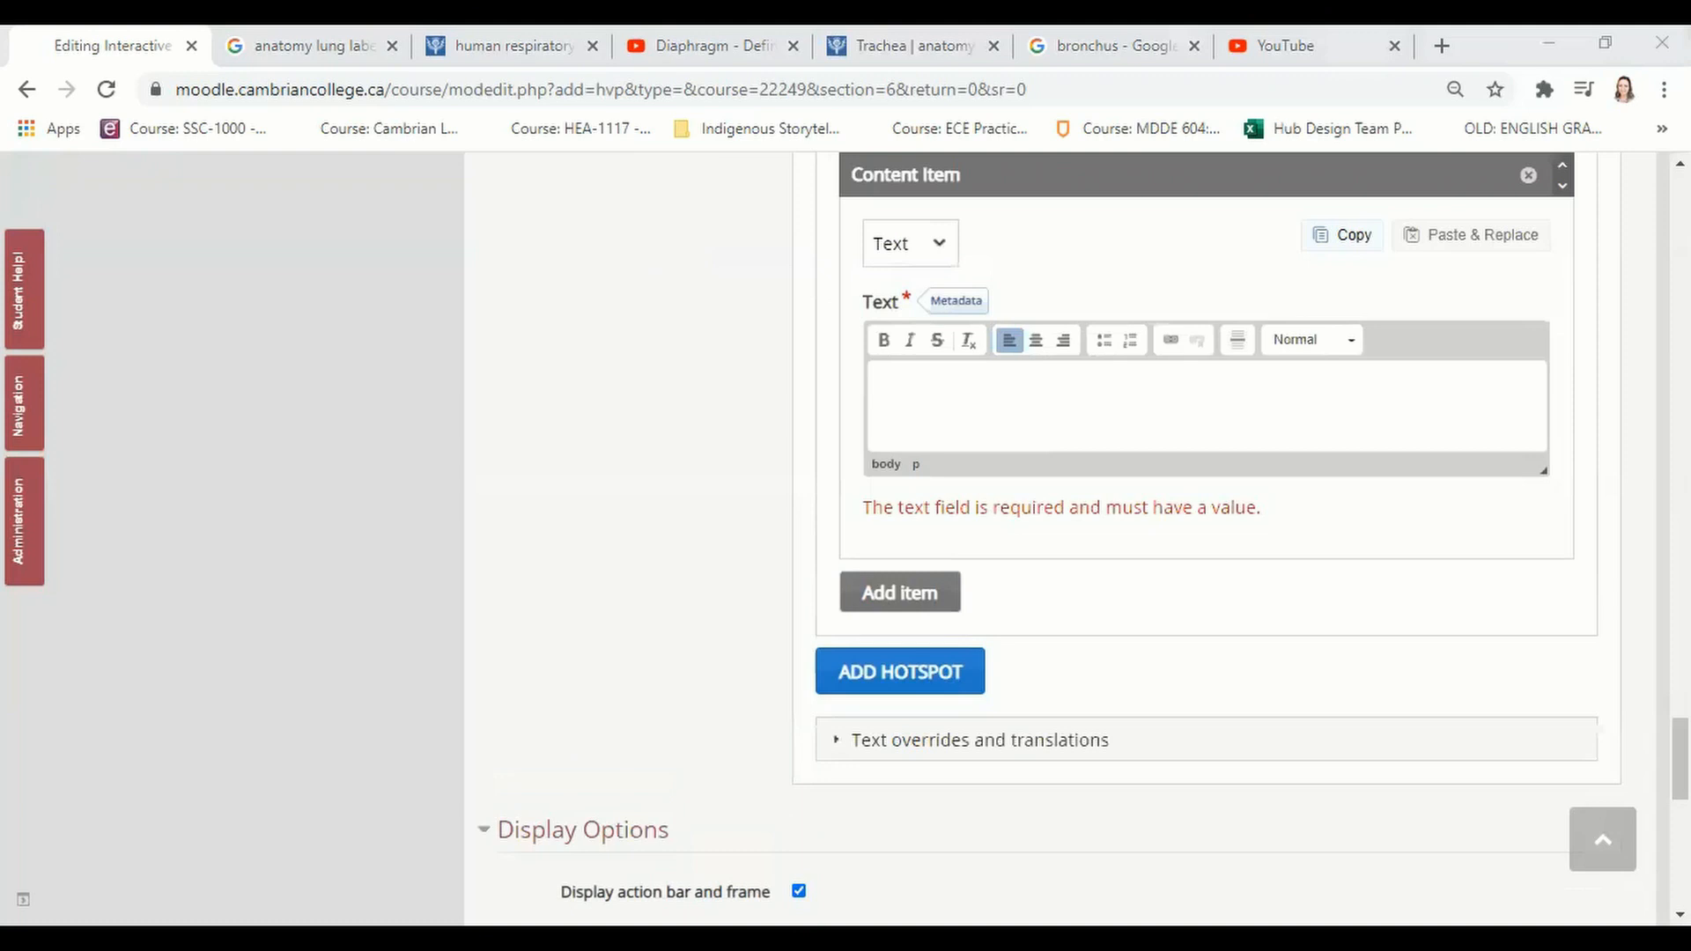
{"action": "left_click", "coordinate": [1382, 413]}
{"action": "key", "text": "ctrl+v"}
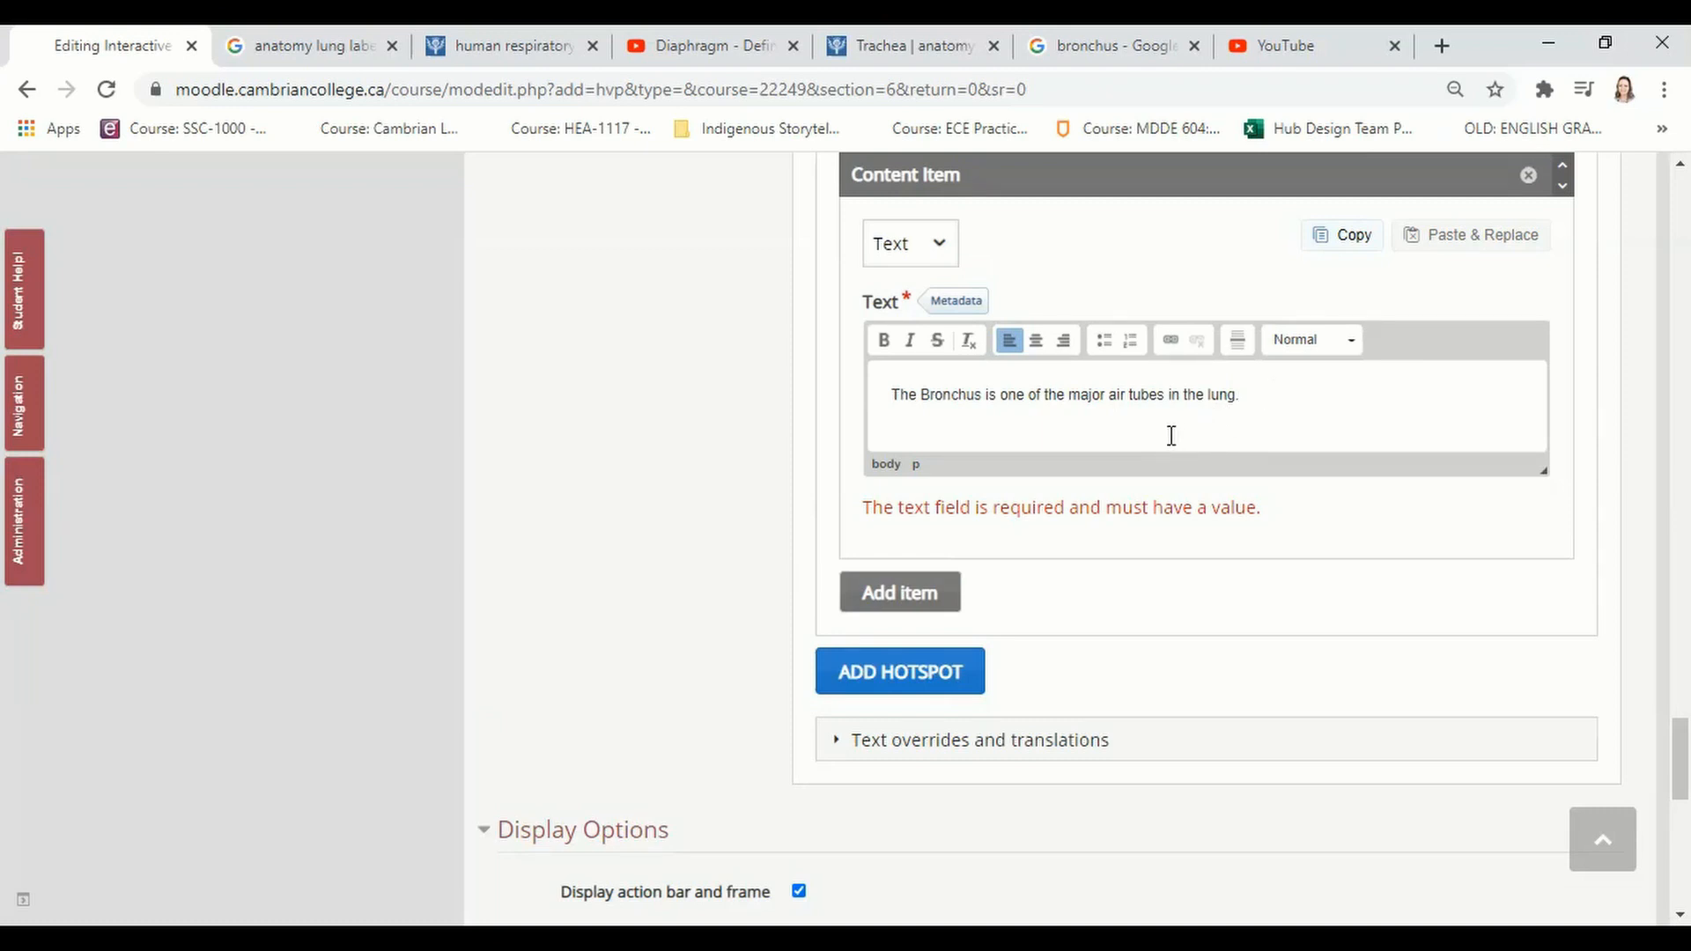
- Add a second content item of type Image to the bronchus popup and upload the bronchus picture
{"action": "left_click", "coordinate": [875, 593]}
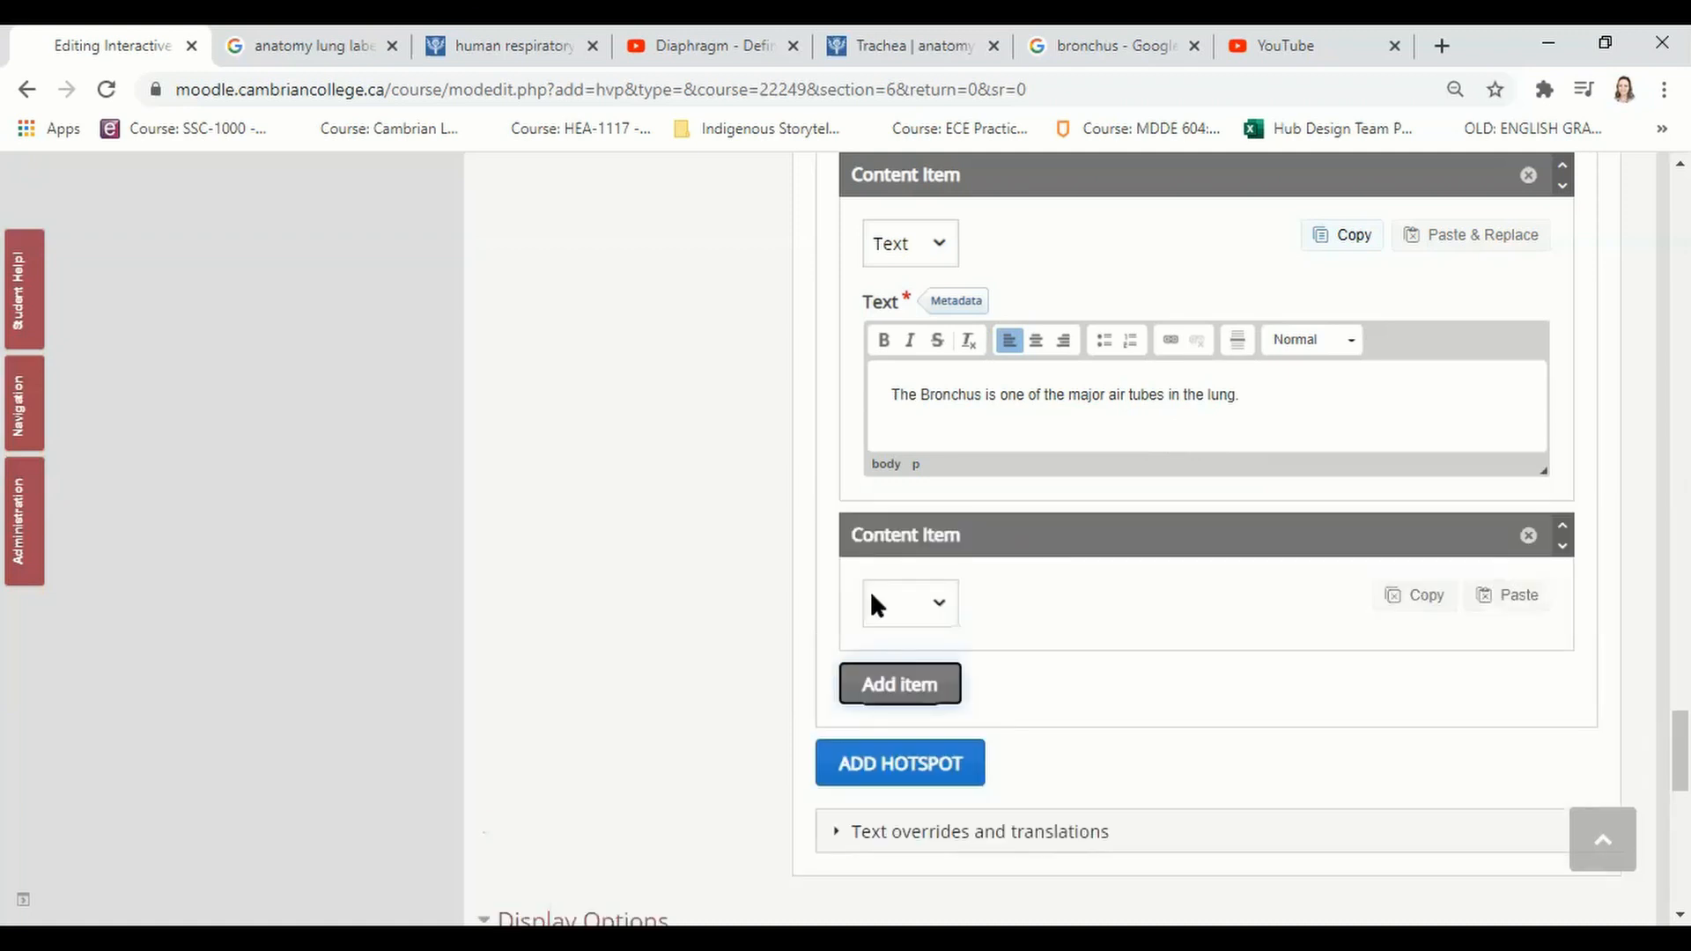
{"action": "left_click", "coordinate": [940, 606]}
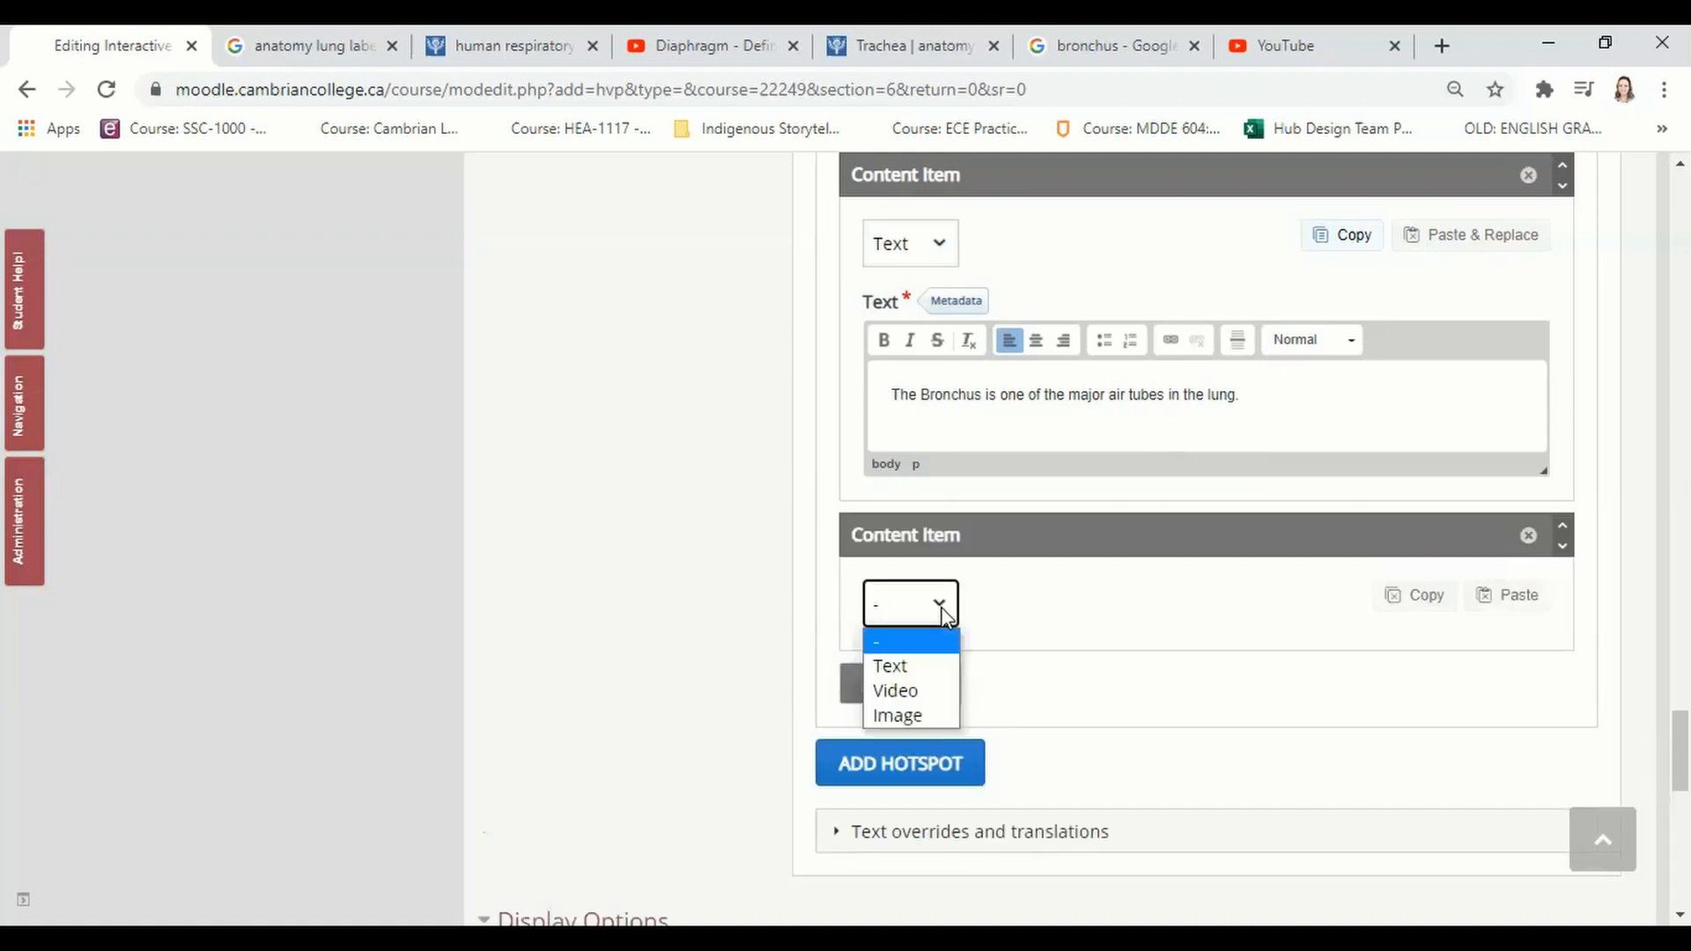
{"action": "left_click", "coordinate": [916, 721]}
{"action": "scroll", "coordinate": [1333, 630], "scroll_direction": "down", "scroll_amount": 2}
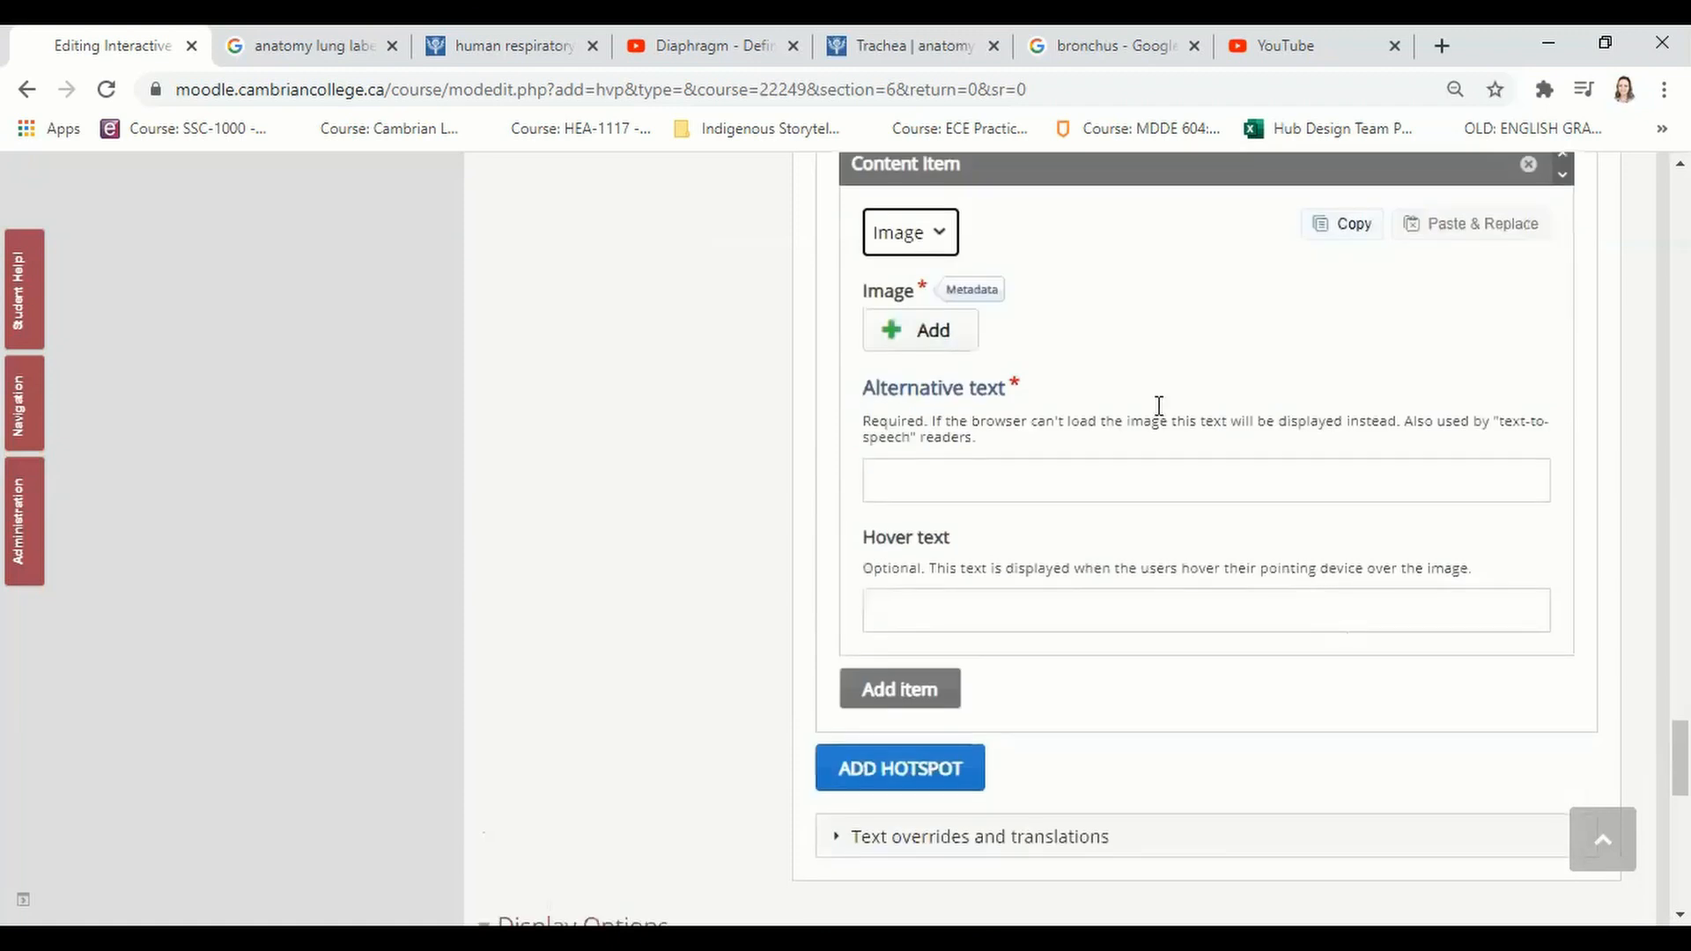
{"action": "left_click", "coordinate": [909, 335]}
{"action": "double_click", "coordinate": [1093, 246]}
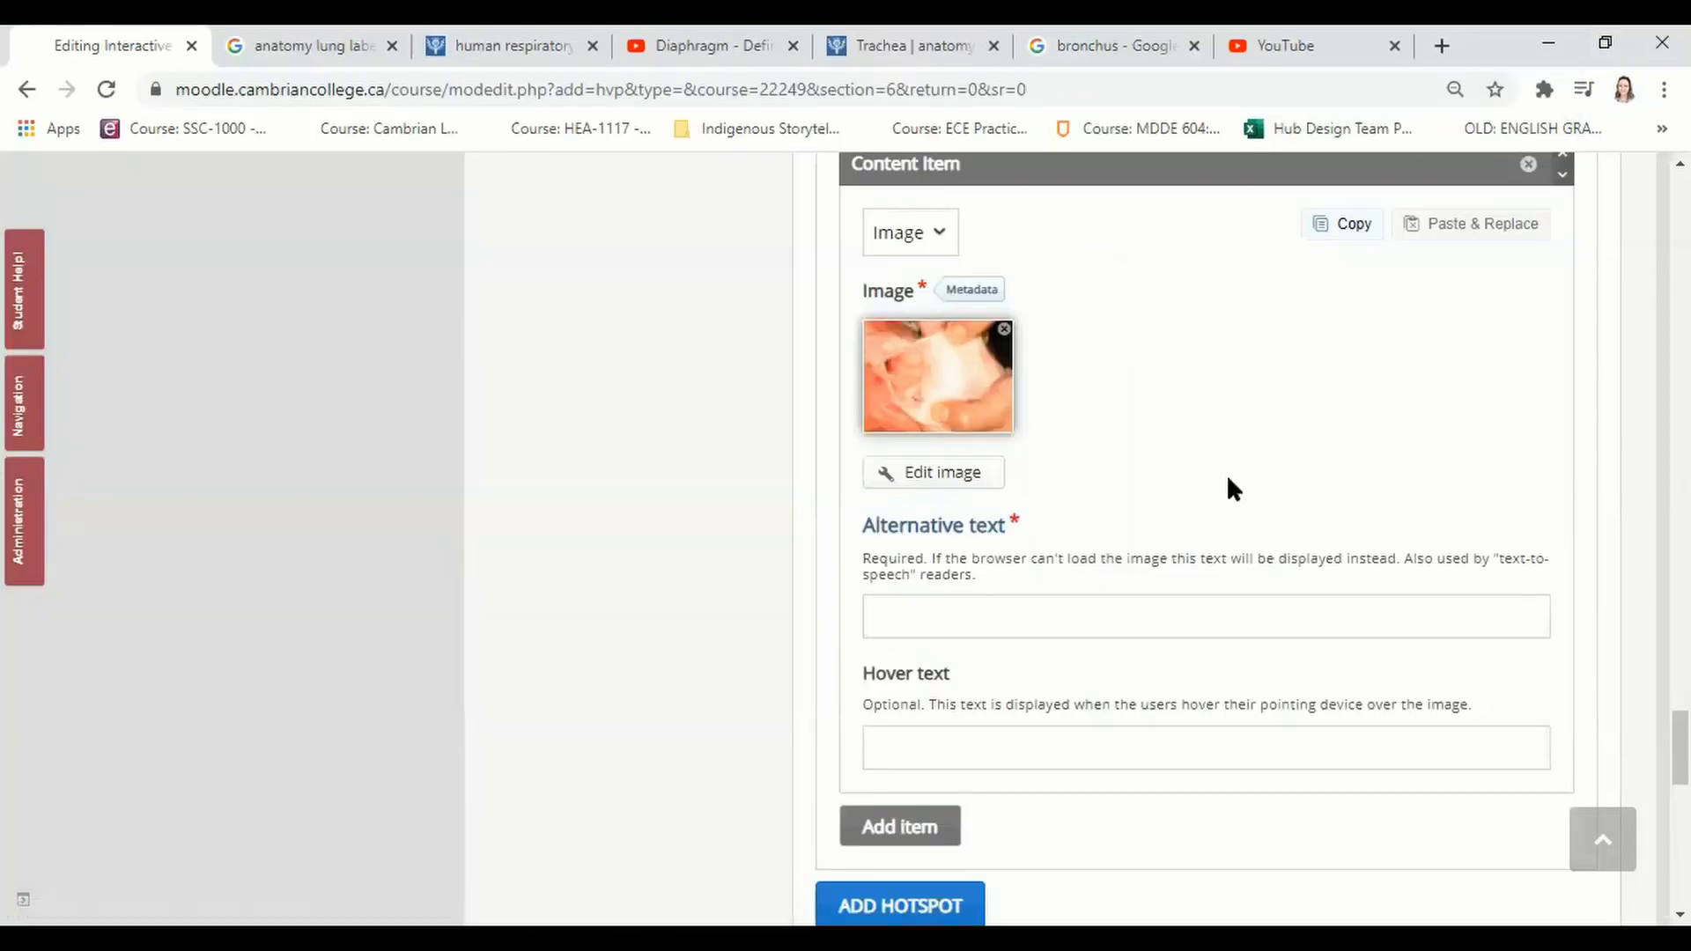
- Set the bronchus picture's alternative text to "Image of a real bronchus"
{"action": "scroll", "coordinate": [1208, 517], "scroll_direction": "down", "scroll_amount": 2}
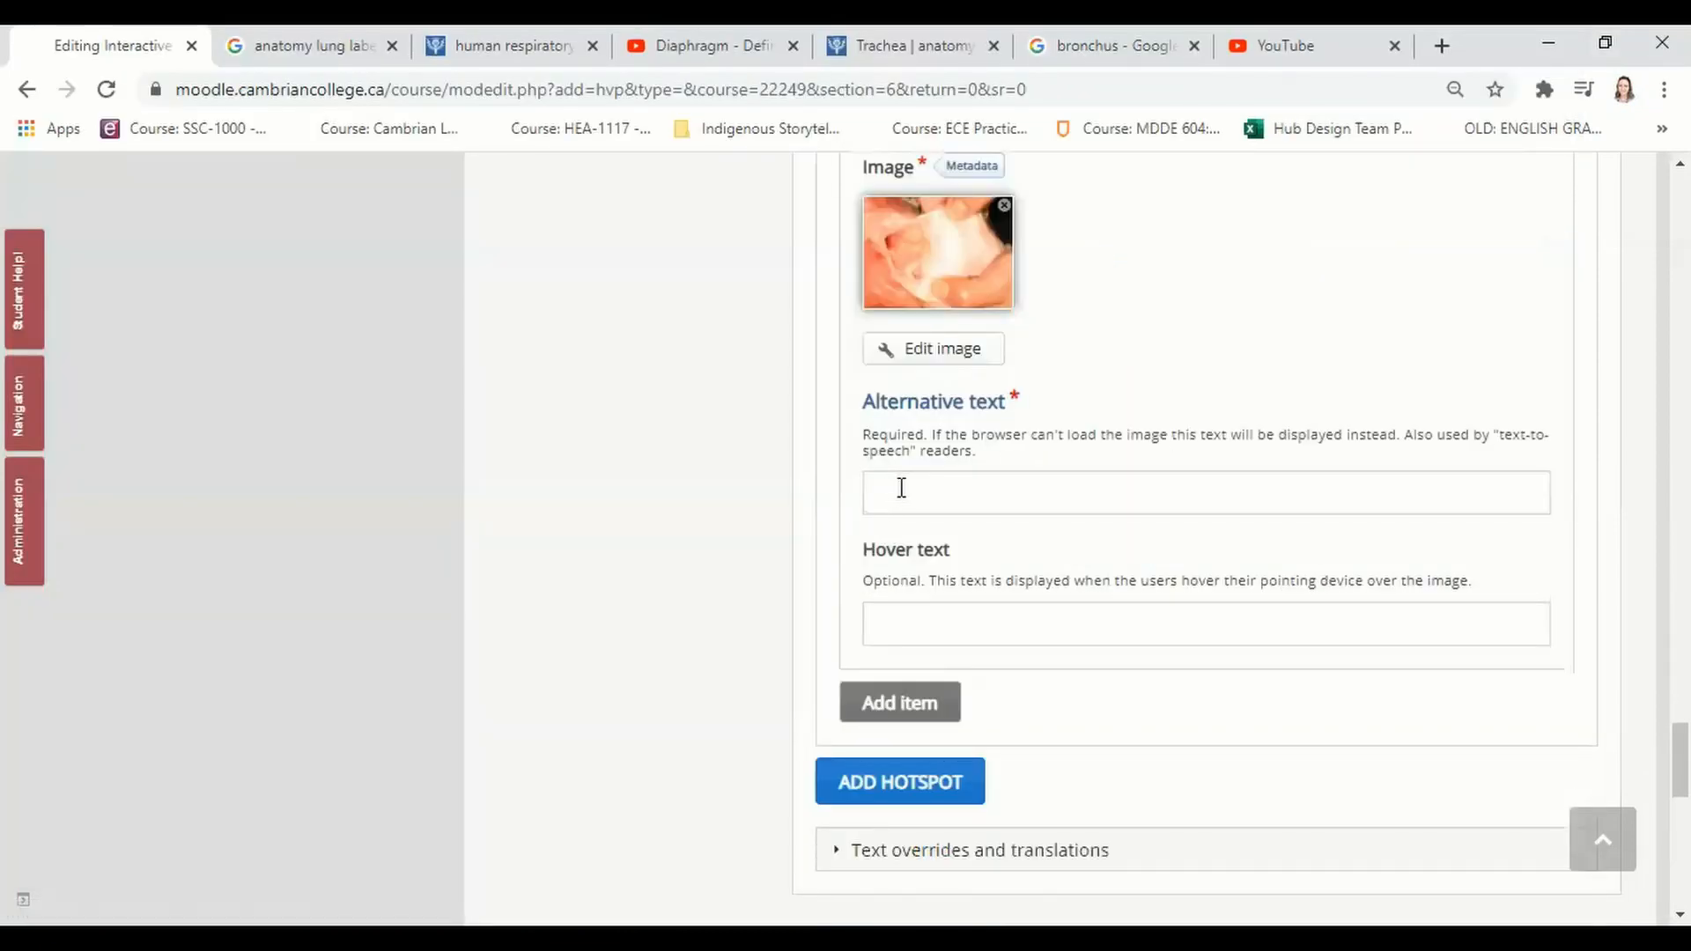
{"action": "left_click", "coordinate": [901, 487]}
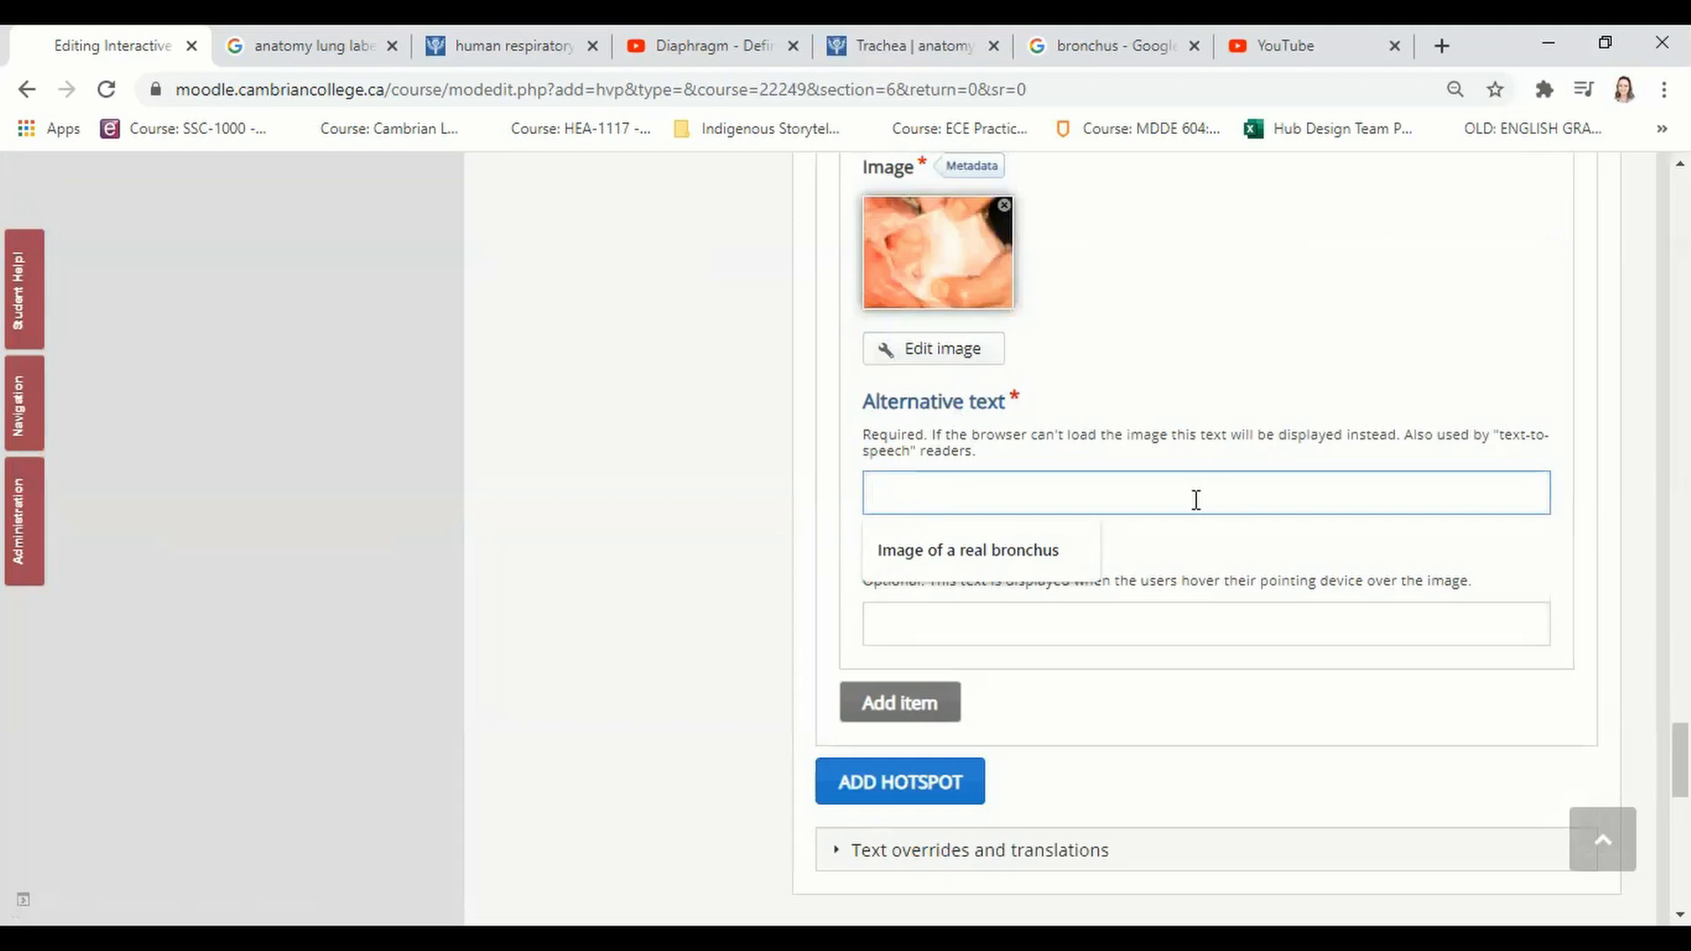
{"action": "left_click", "coordinate": [1025, 552]}
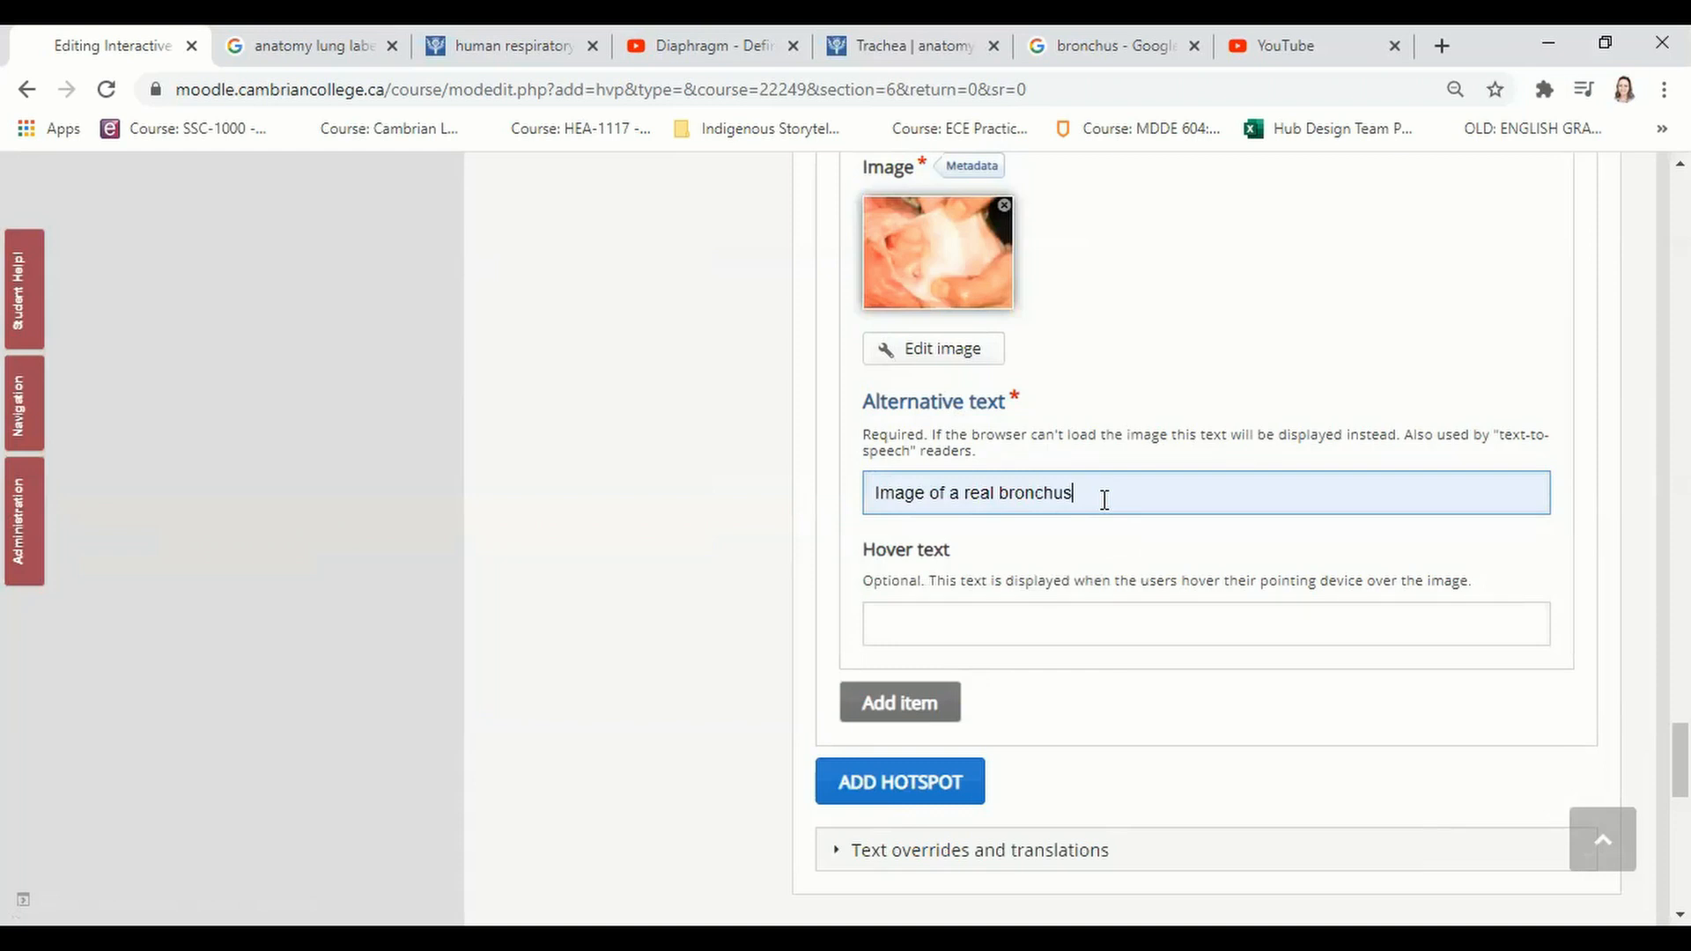
- Review the bronchus hotspot's settings, then save the activity and display the Lung Anatomy image with its hotspots
{"action": "scroll", "coordinate": [1147, 585], "scroll_direction": "up", "scroll_amount": 5}
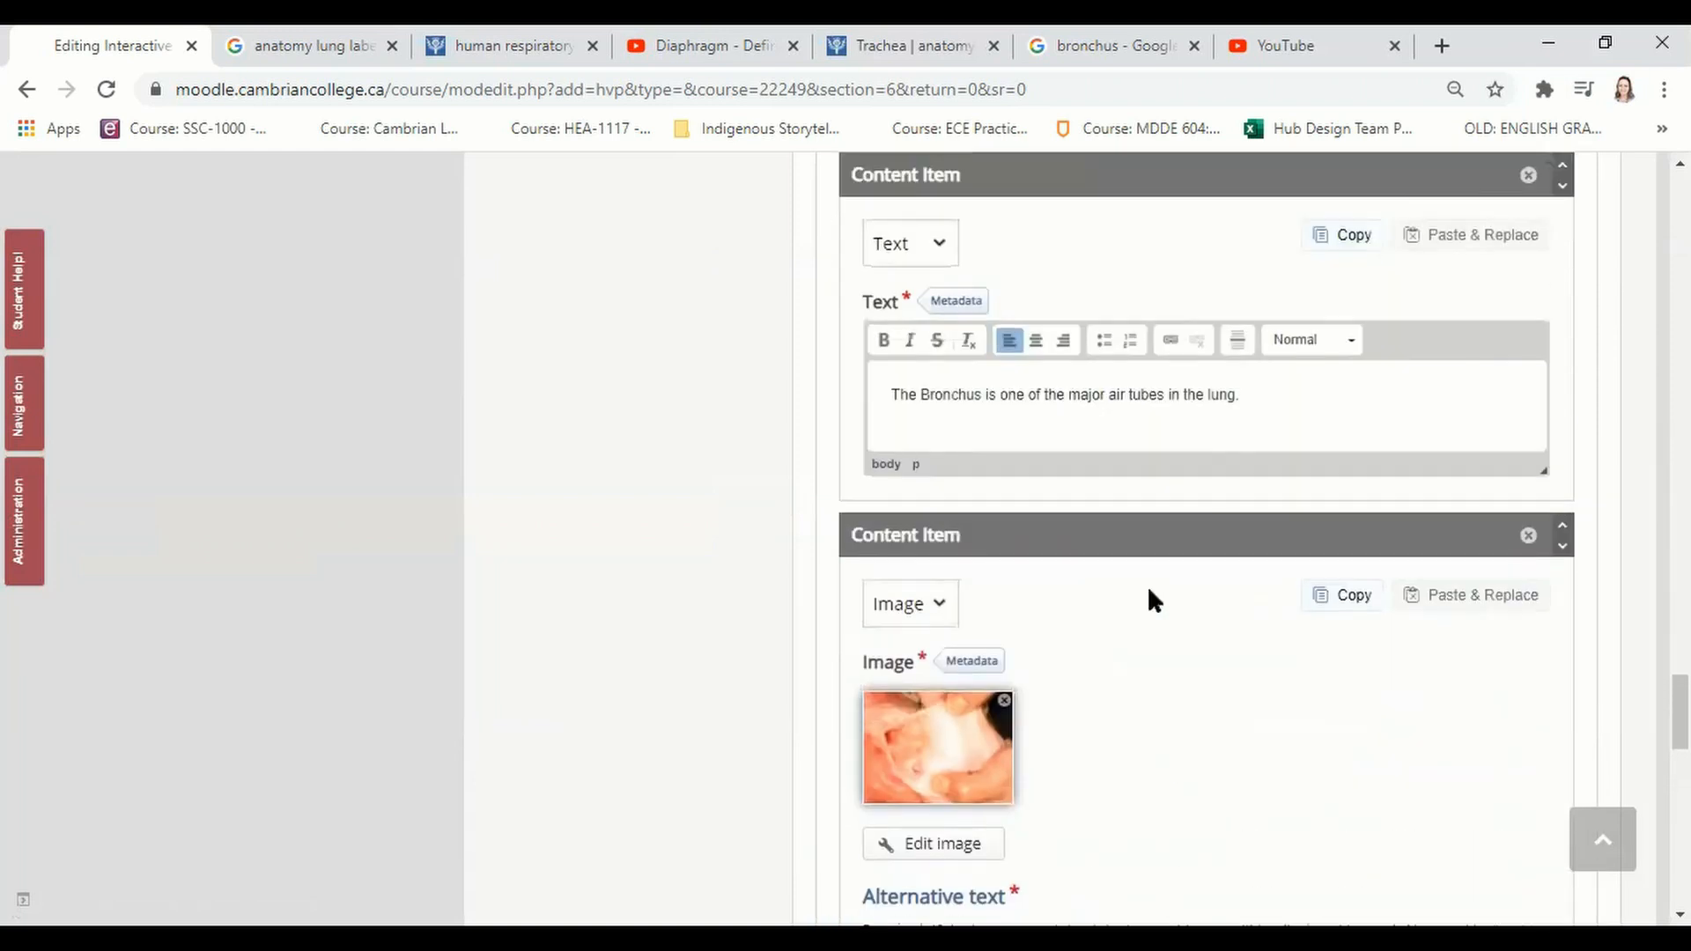
{"action": "scroll", "coordinate": [1149, 592], "scroll_direction": "up", "scroll_amount": 3}
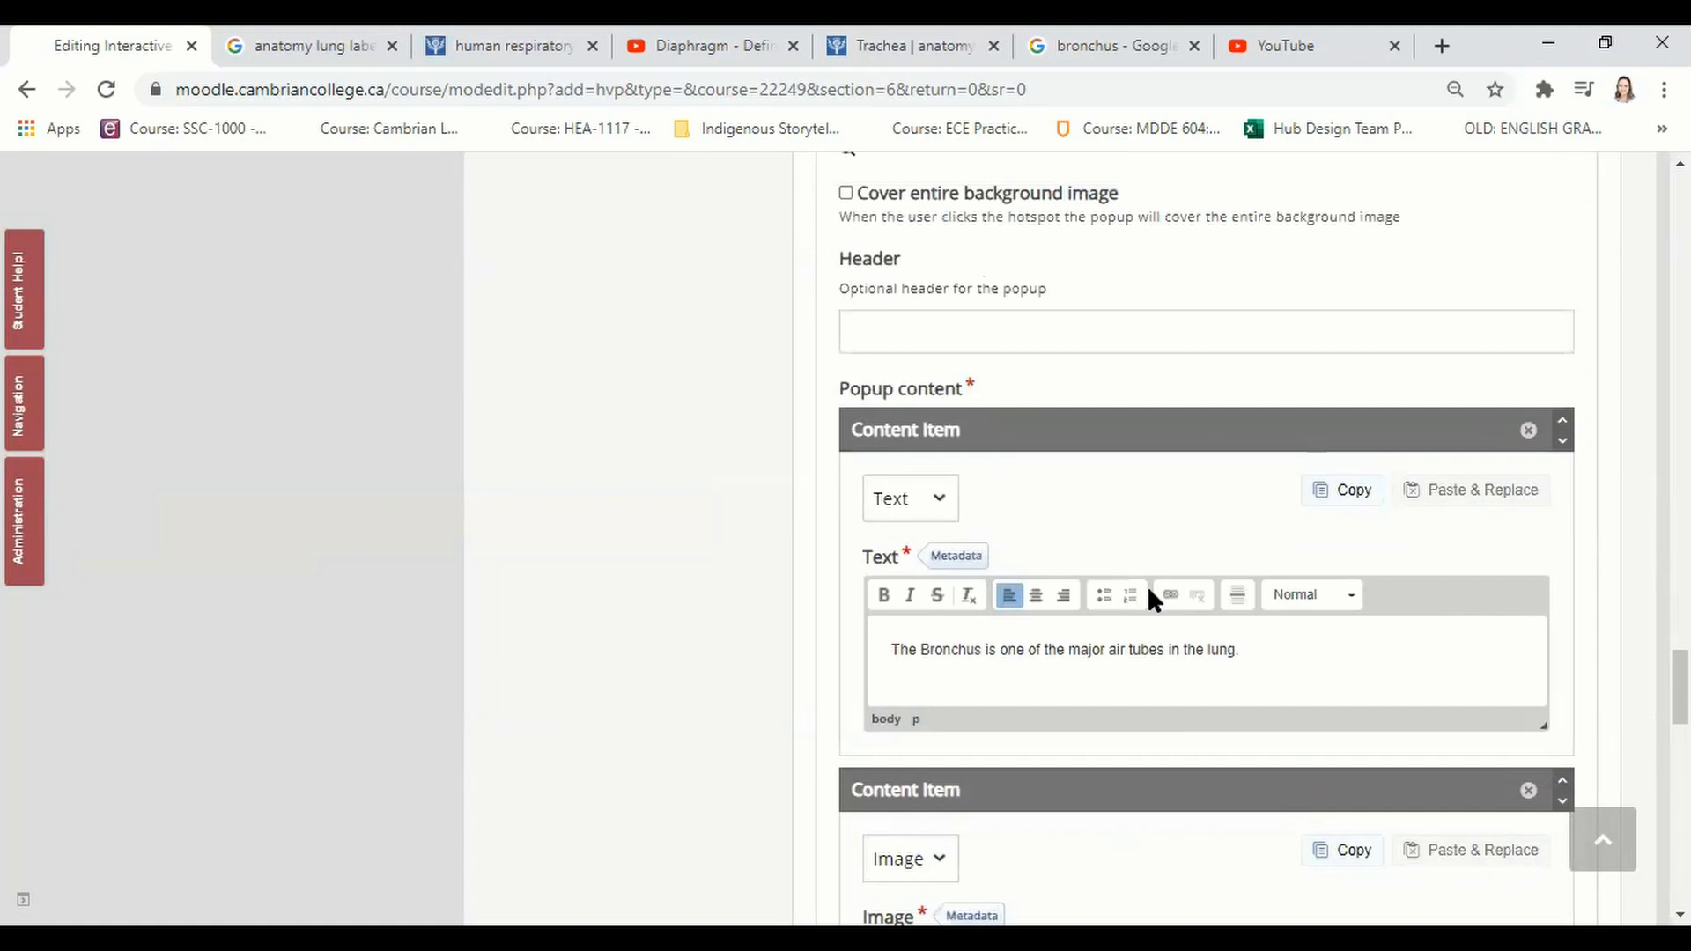
{"action": "scroll", "coordinate": [1147, 585], "scroll_direction": "up", "scroll_amount": 4}
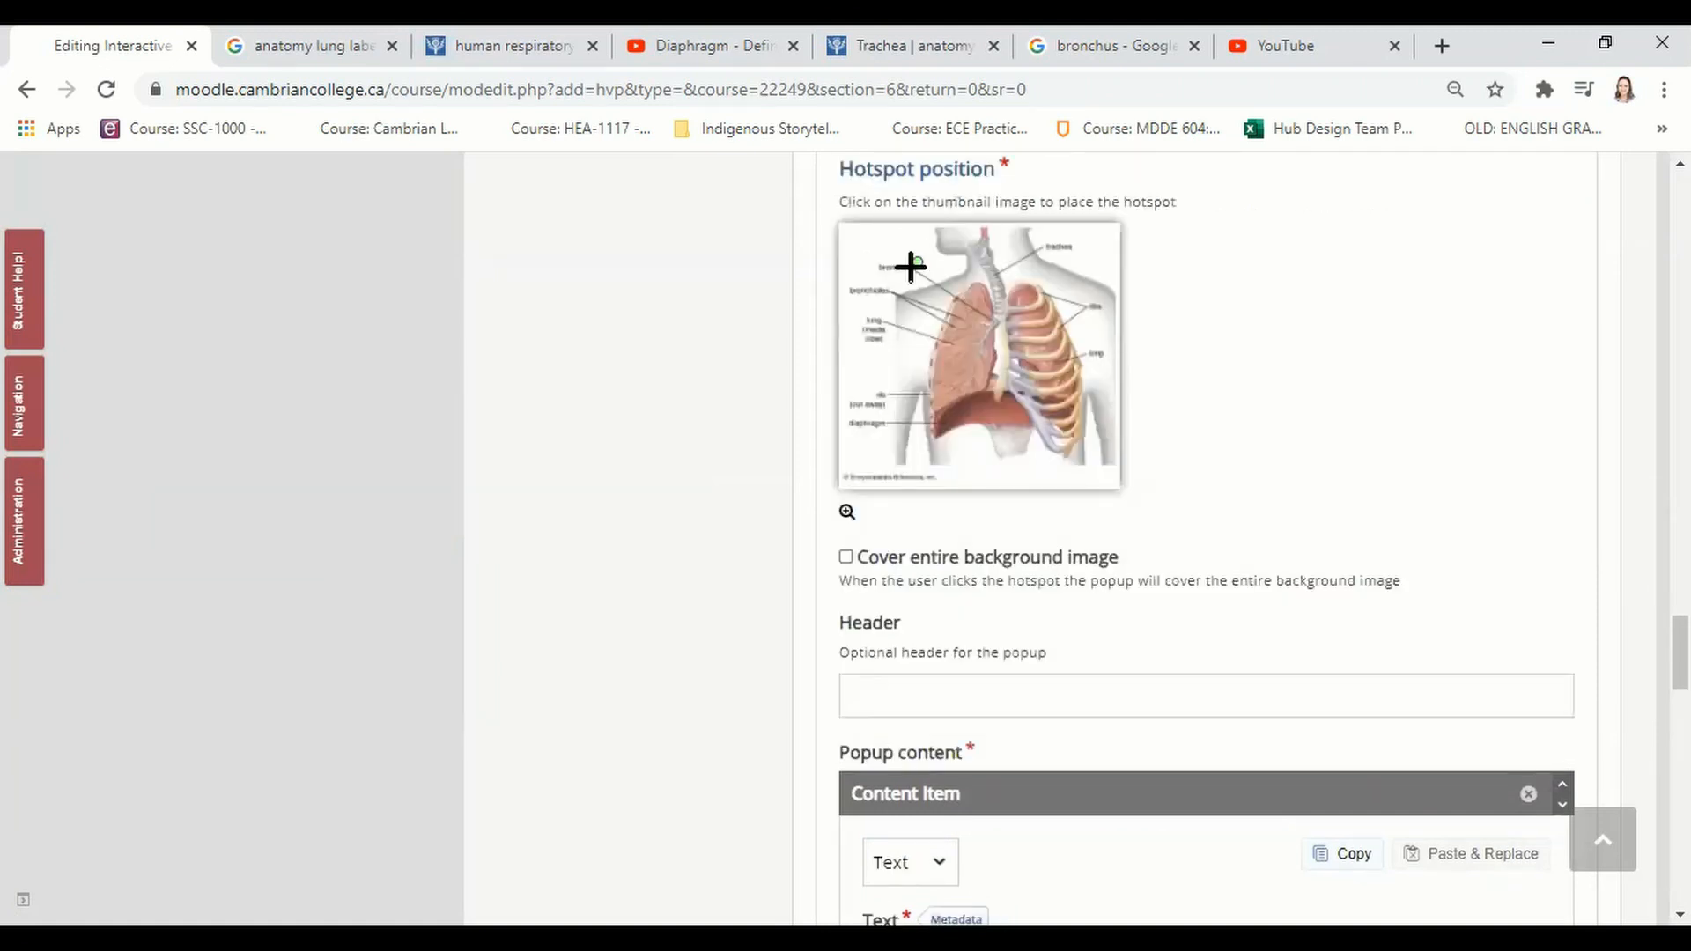
{"action": "scroll", "coordinate": [1286, 502], "scroll_direction": "down", "scroll_amount": 7}
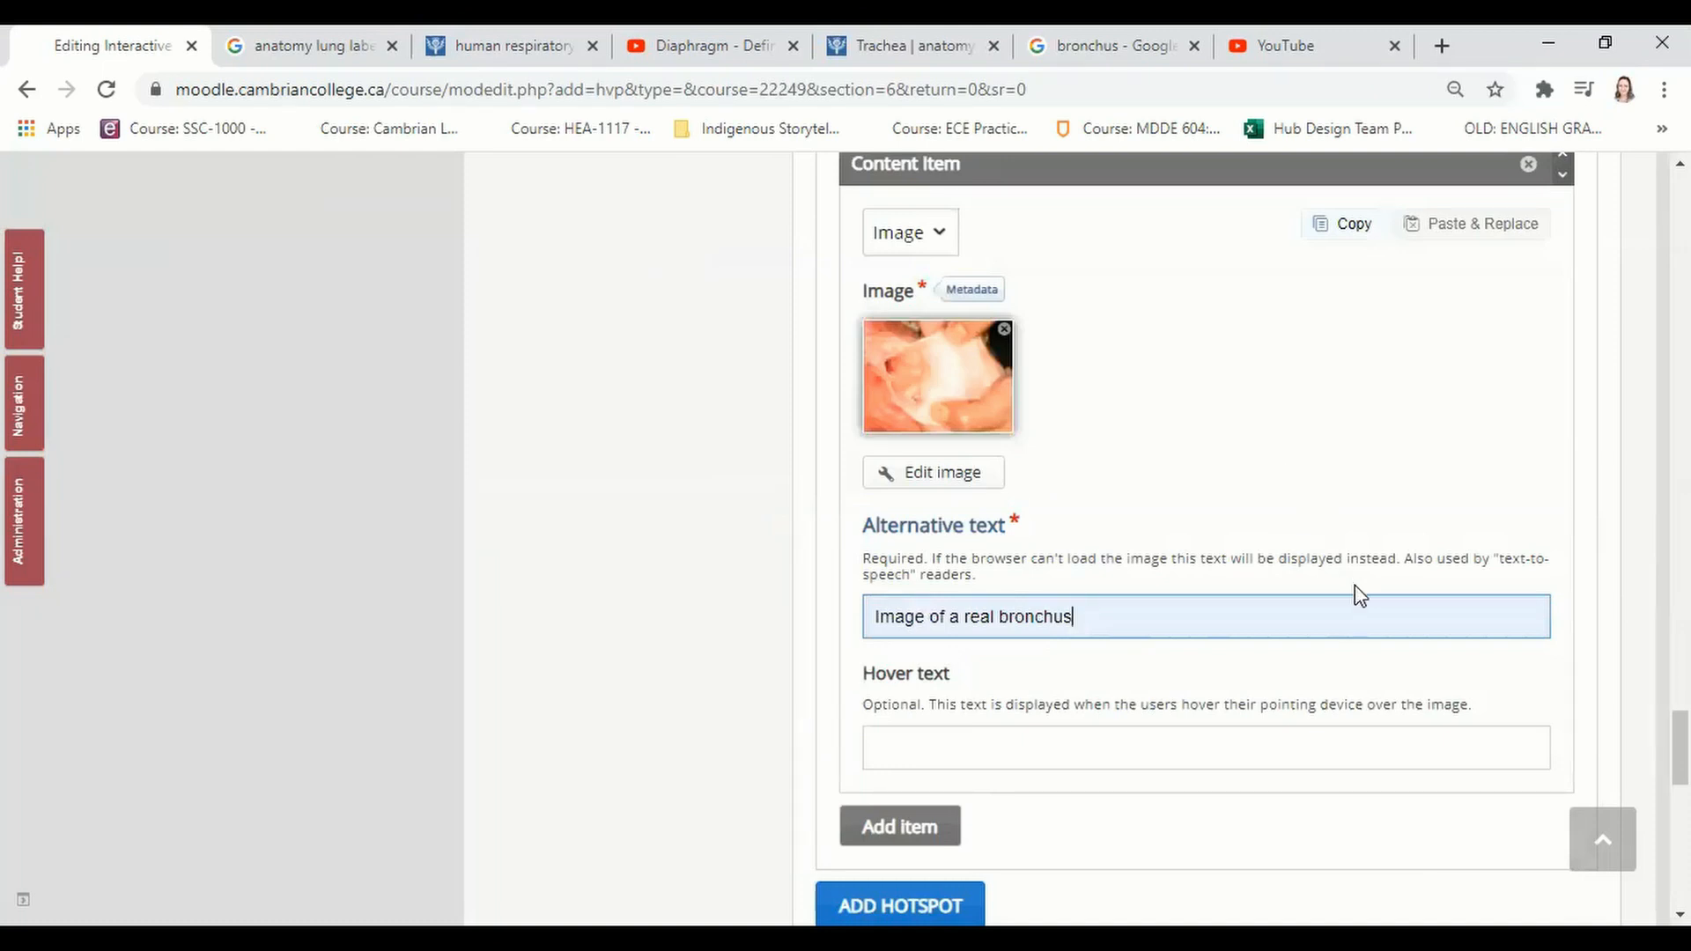
{"action": "scroll", "coordinate": [1361, 589], "scroll_direction": "down", "scroll_amount": 6}
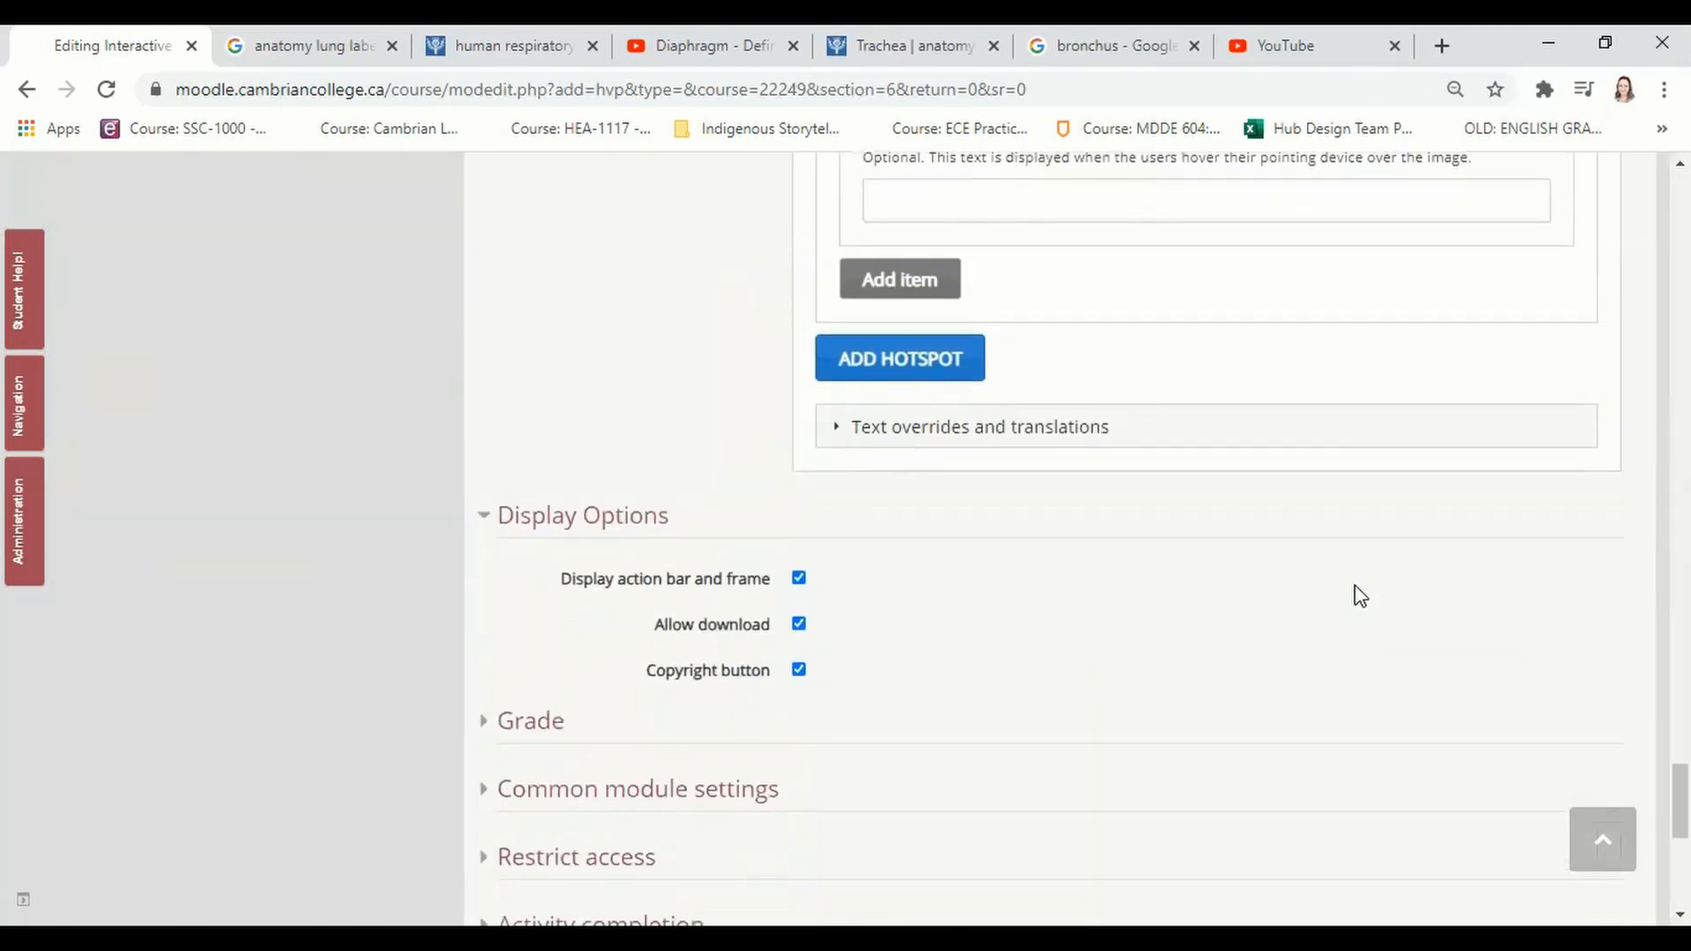
{"action": "scroll", "coordinate": [1361, 596], "scroll_direction": "down", "scroll_amount": 6}
{"action": "left_click", "coordinate": [1084, 613]}
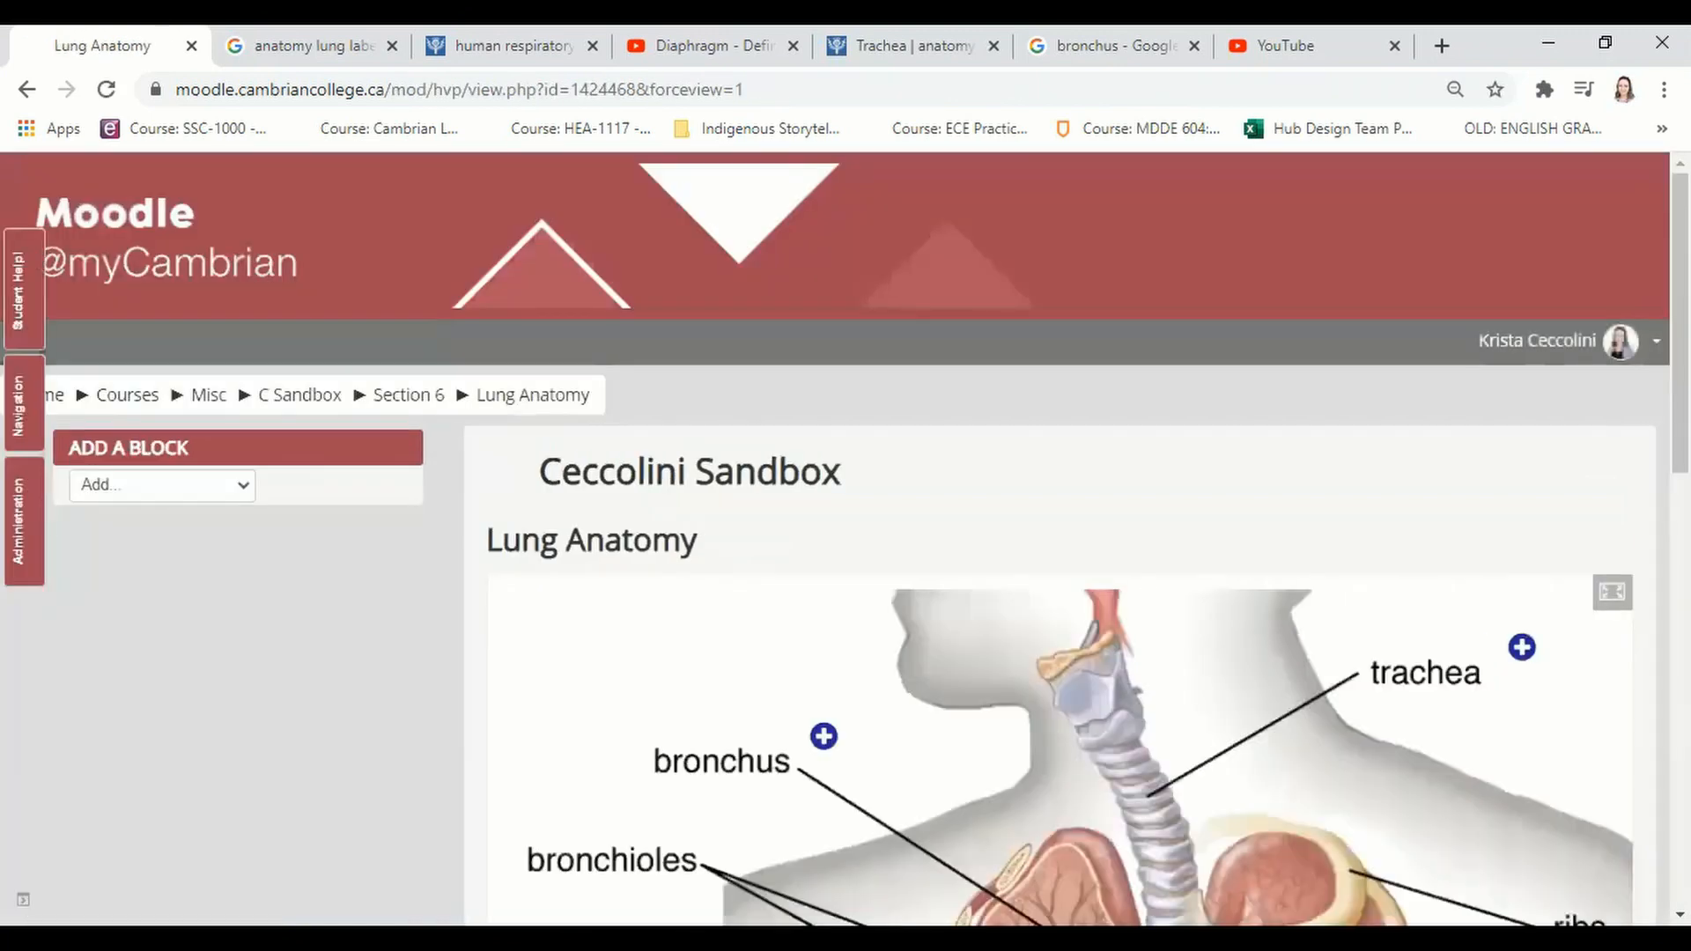
{"action": "scroll", "coordinate": [1630, 520], "scroll_direction": "down", "scroll_amount": 4}
{"action": "scroll", "coordinate": [1629, 520], "scroll_direction": "up", "scroll_amount": 2}
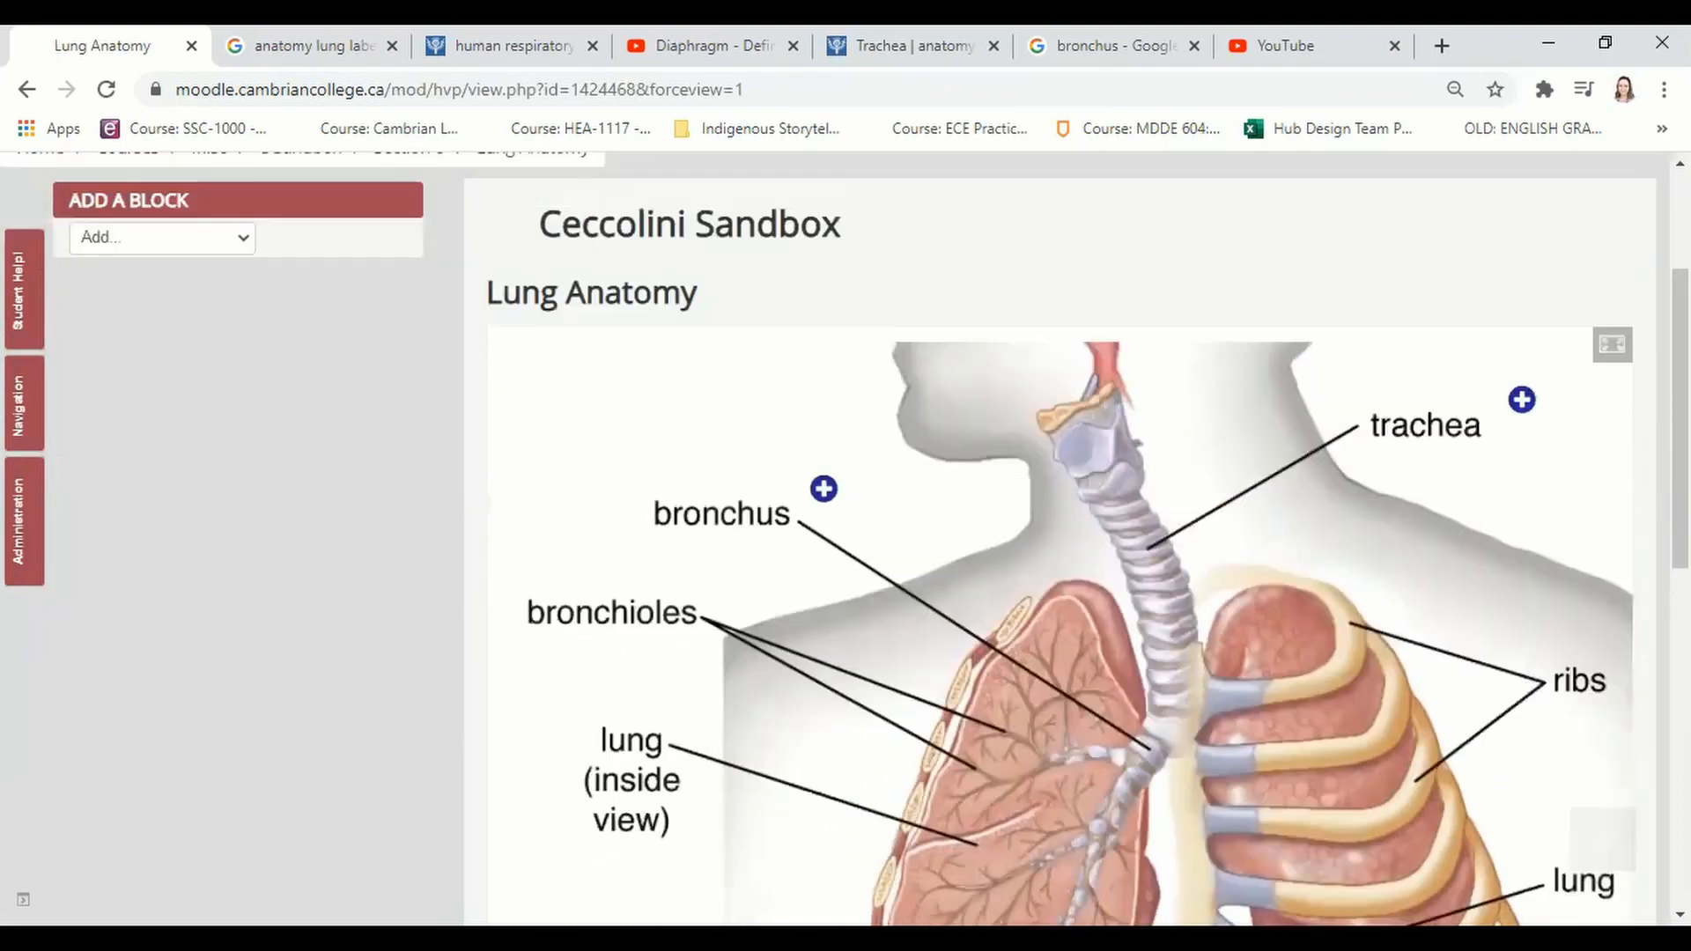